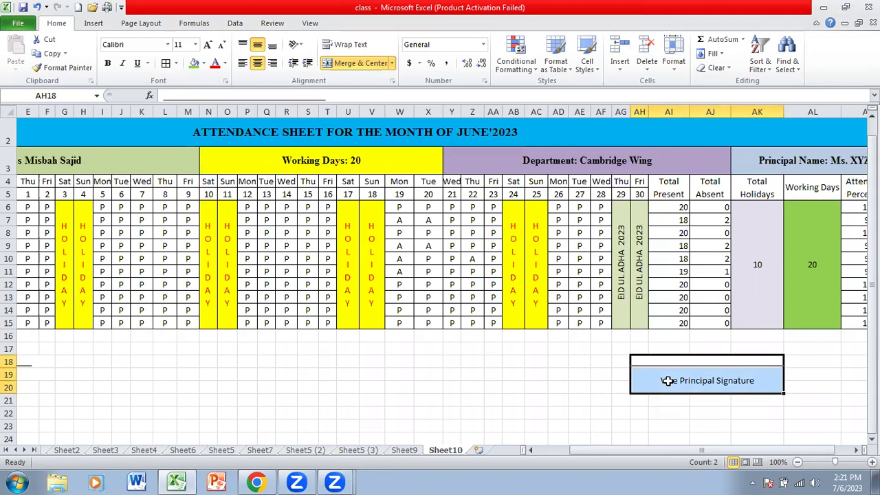
Merge and centre the Class Teacher Signature & Name label across rows 19 and 20 of columns B to F.
key("ctrl+c")
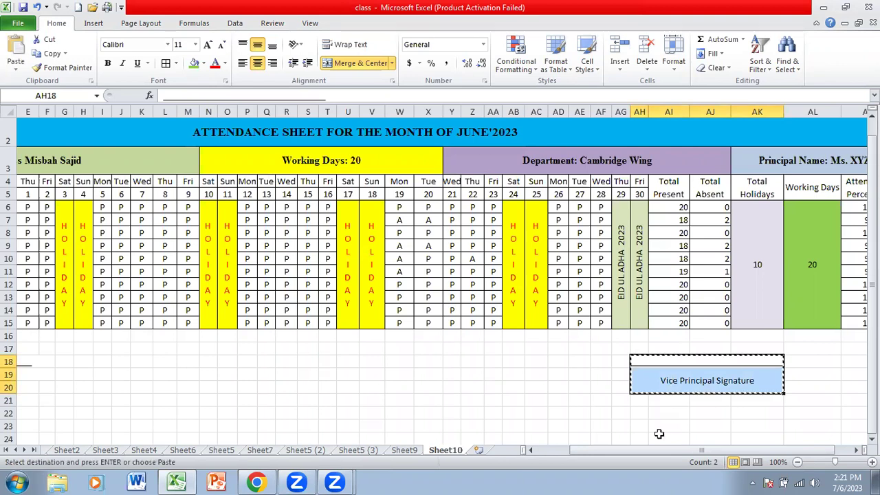
left_click_drag(635, 450, 609, 450)
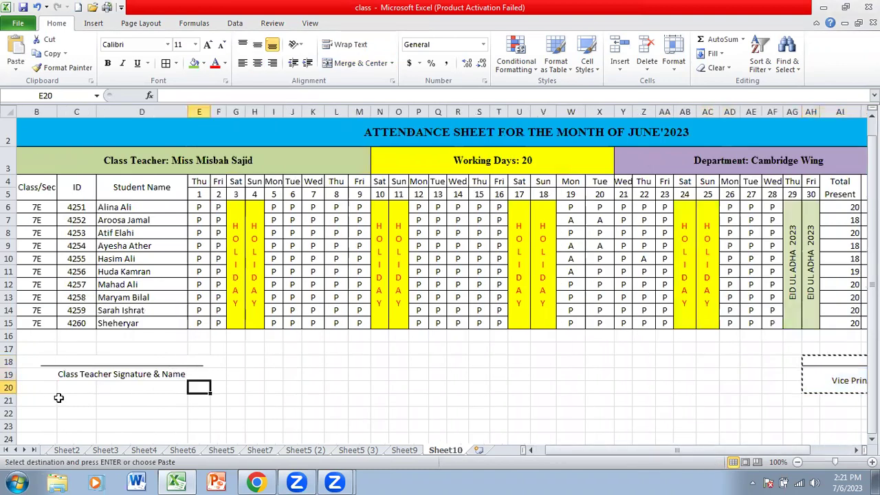
left_click(41, 374)
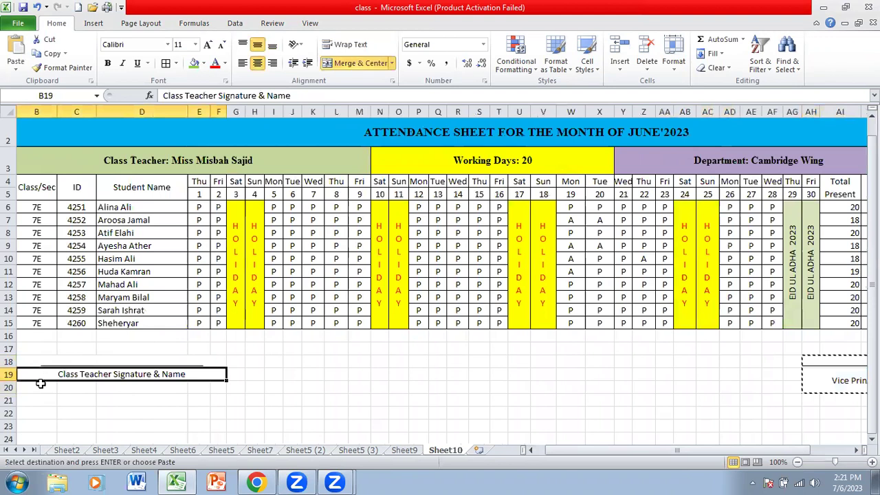
key("shift+Down")
left_click(342, 68)
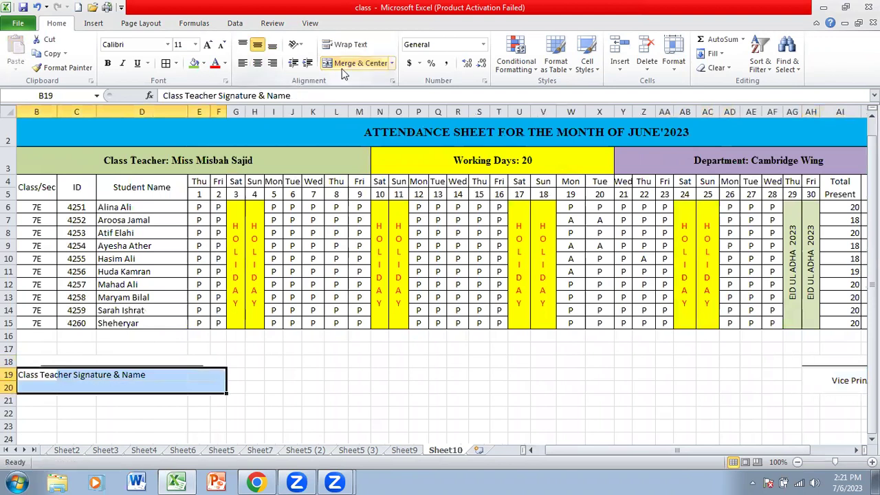
left_click(344, 69)
left_click(375, 313)
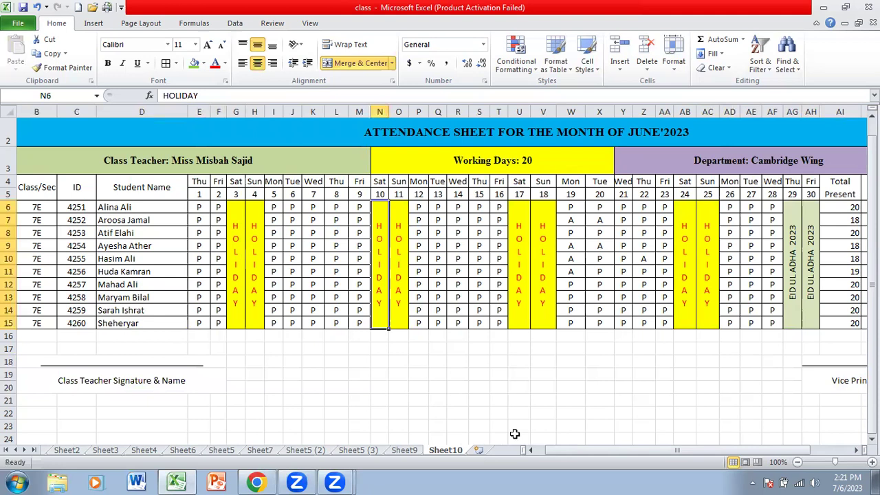
Select the attendance sheet range A1:AM20 and add Print Preview and Print to the Quick Access Toolbar.
left_click(693, 450)
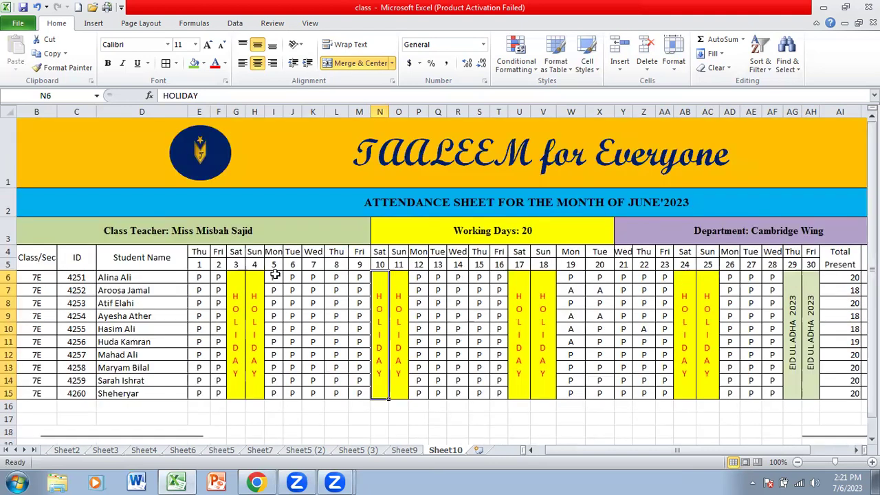
scroll(466, 310, "up", 1)
mouse_move(101, 186)
left_mouse_down()
mouse_move(361, 258)
mouse_move(594, 402)
mouse_move(598, 445)
mouse_move(615, 378)
left_mouse_up()
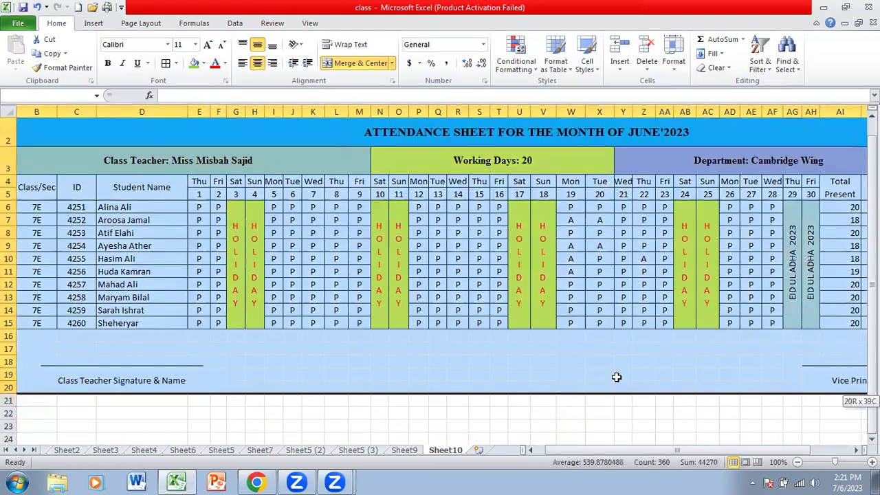
left_click(120, 8)
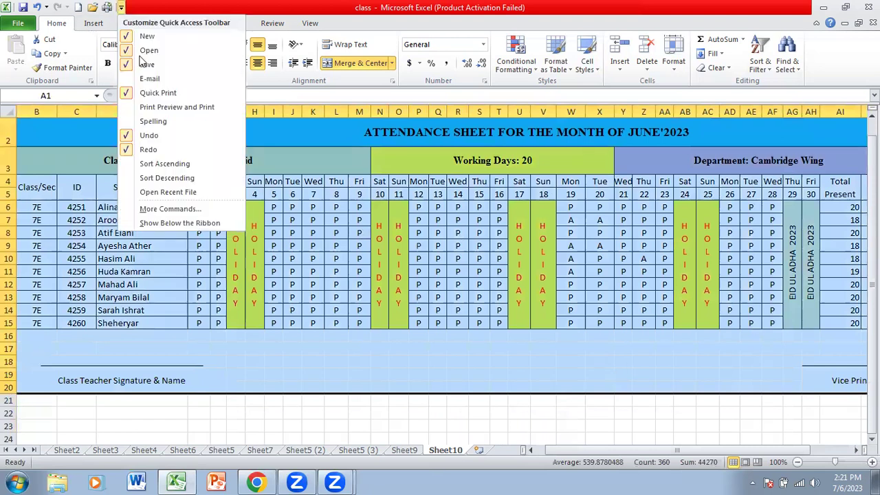
left_click(152, 108)
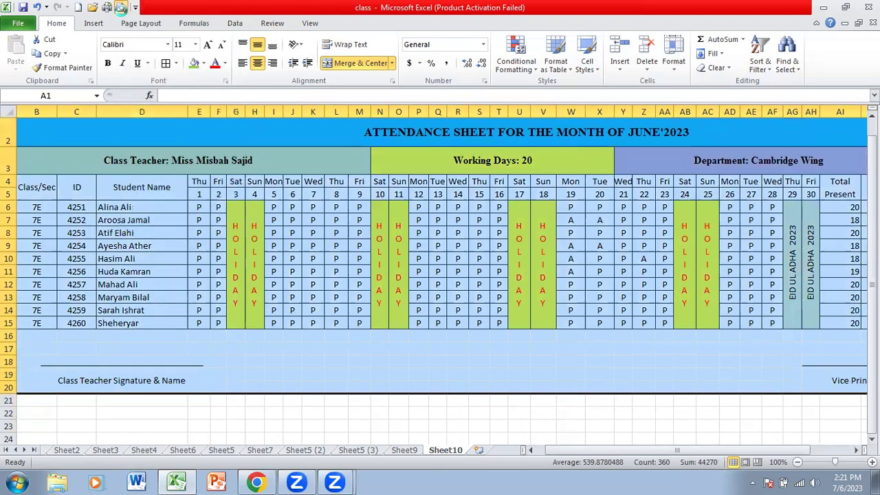
In the print preview, set the page to Landscape Orientation with Narrow margins.
left_click(121, 8)
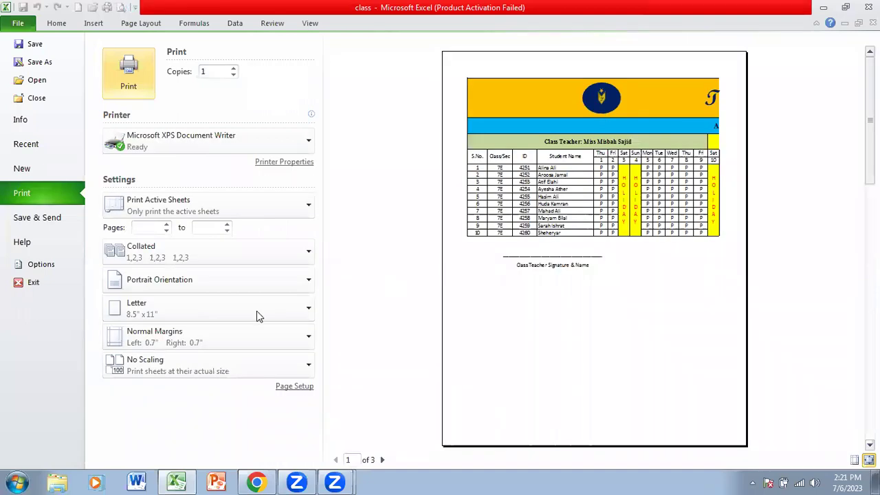
left_click(163, 279)
left_click(163, 337)
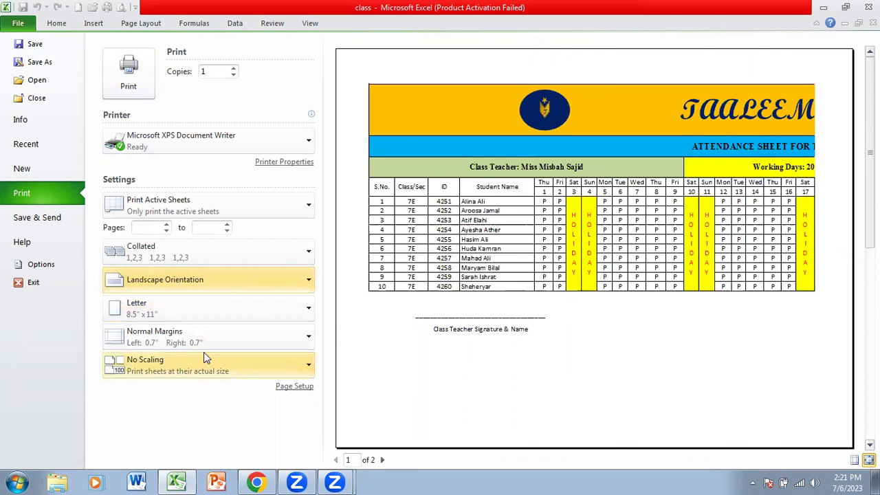
left_click(183, 333)
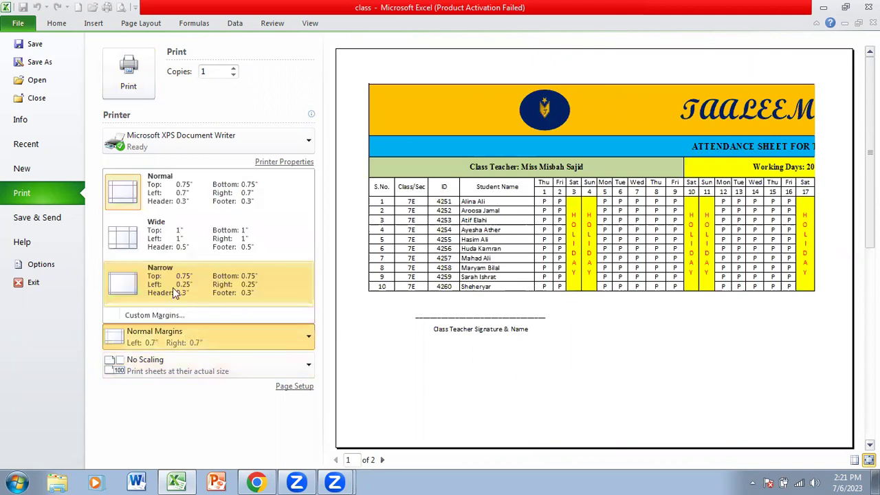
left_click(172, 287)
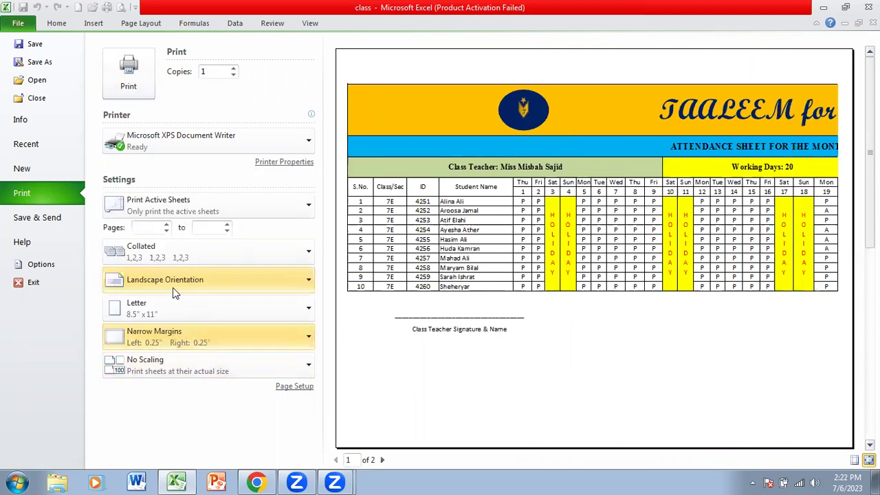
Set the print scaling to Fit Sheet on One Page.
left_click(202, 373)
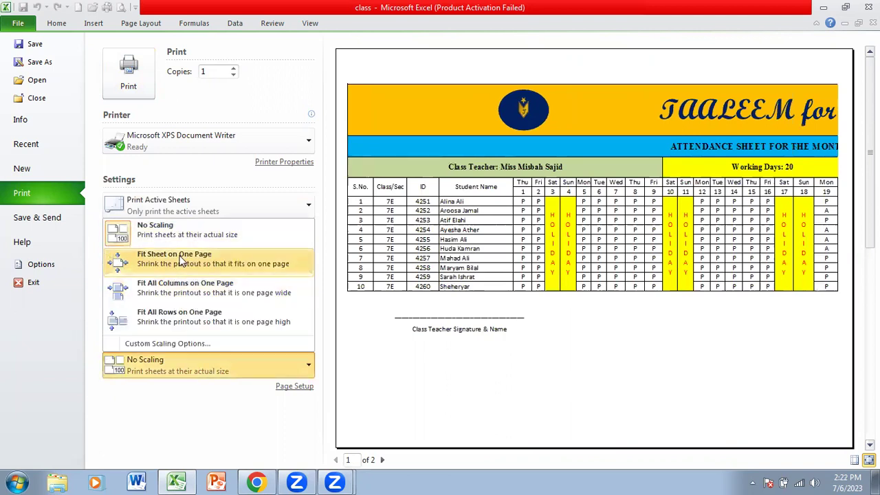
left_click(172, 384)
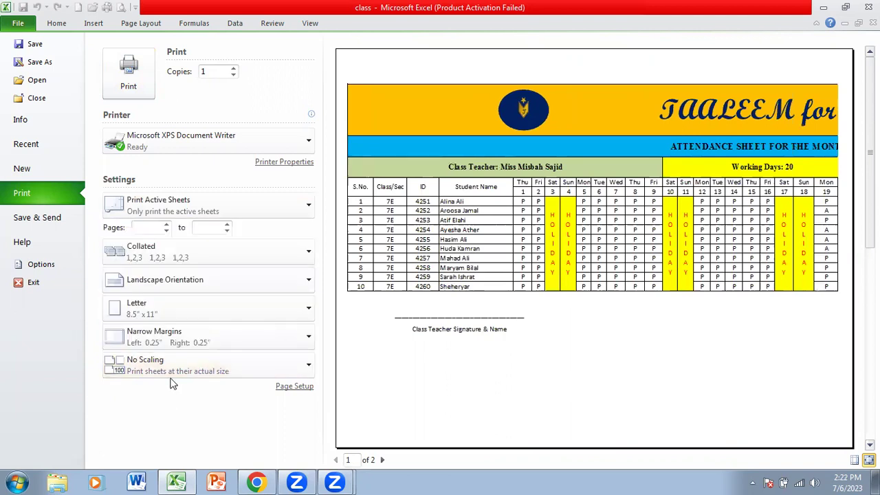
left_click(177, 372)
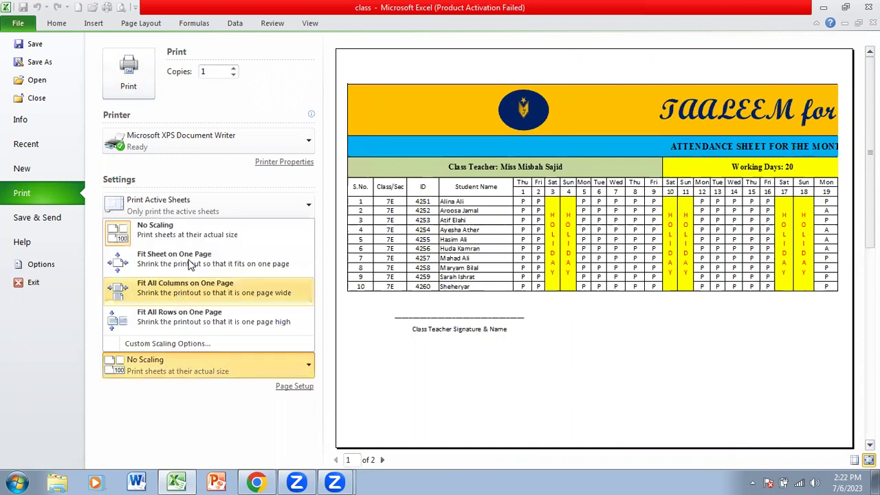
left_click(190, 266)
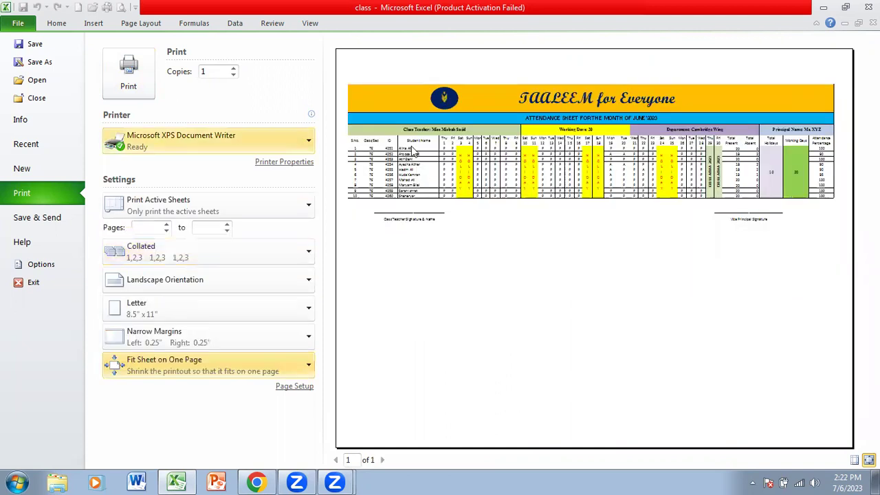
Check which printers are available for the printout and keep the current one.
left_click(133, 86)
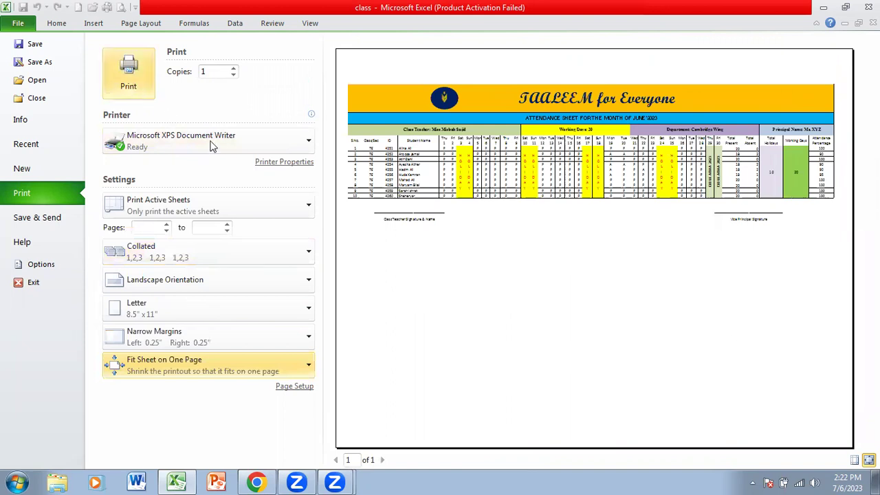
left_click(308, 140)
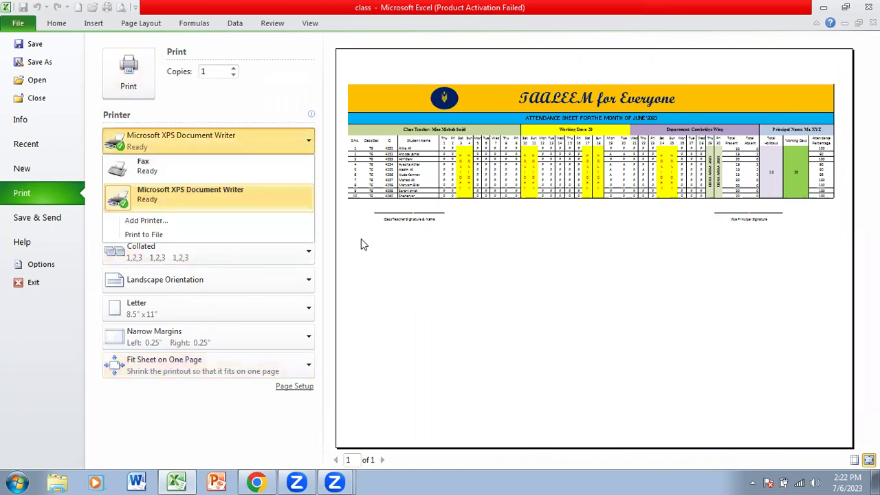
left_click(389, 259)
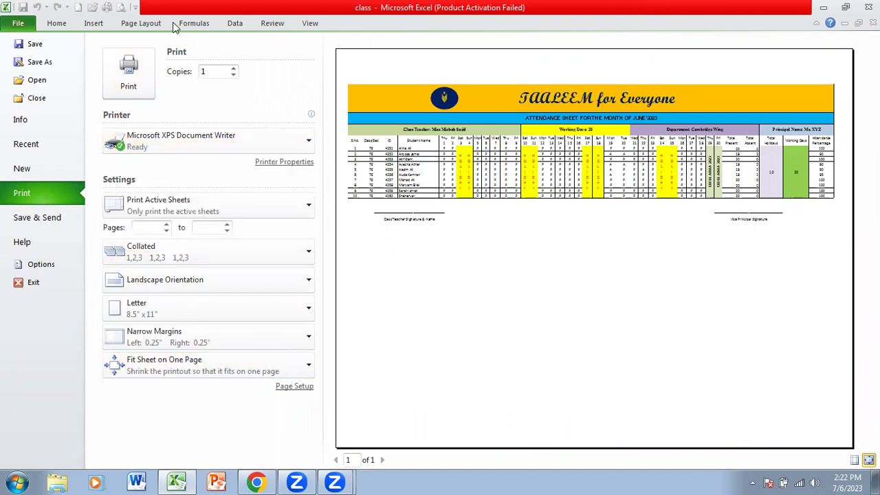
Save the attendance sheet as a PDF named class in the Documents library and open it after publishing.
left_click(41, 62)
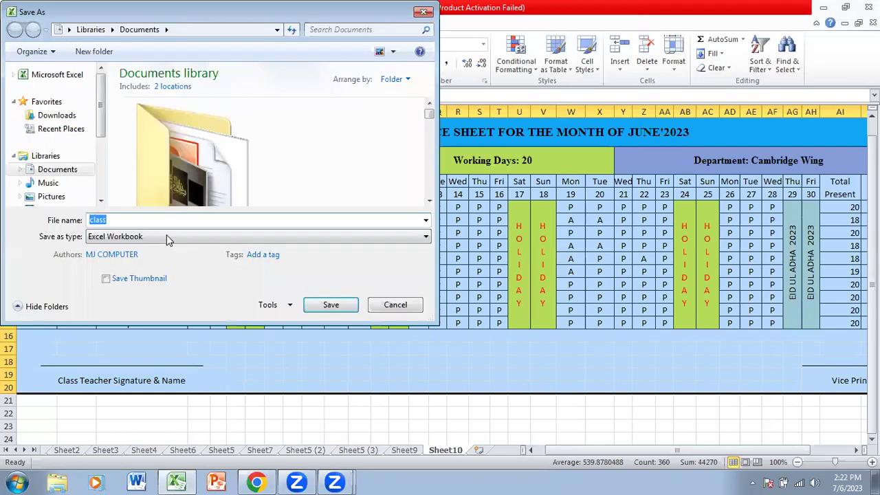
left_click(166, 235)
left_click(280, 283)
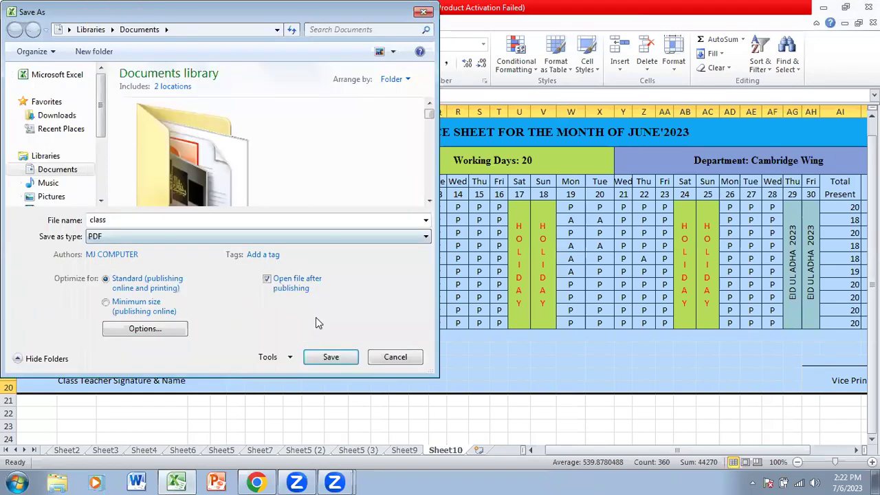
left_click(323, 356)
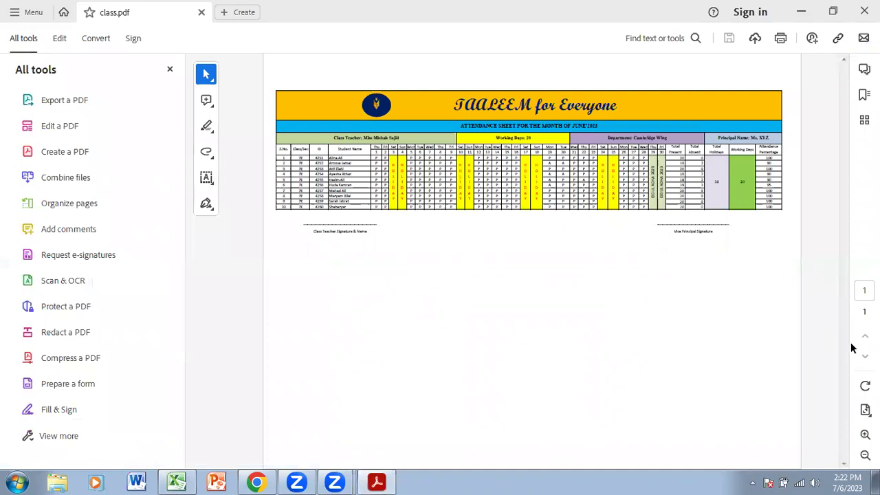
Inspect the attendance sheet in class.pdf up to its last columns, and switch back to Excel.
scroll(851, 349, "up", 2)
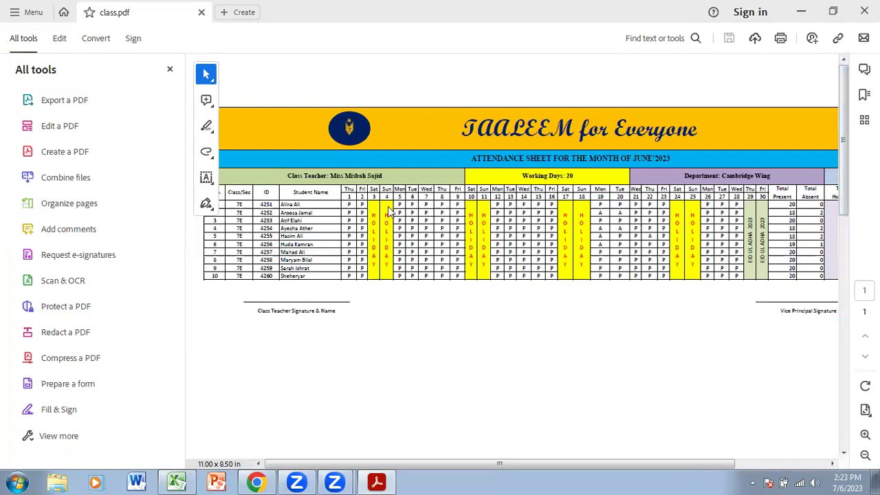
scroll(386, 205, "right", 3)
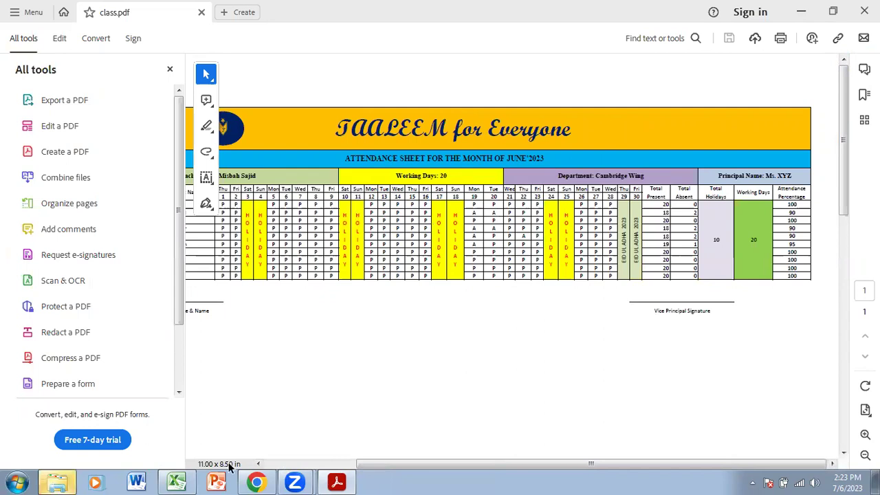
key("alt+Tab")
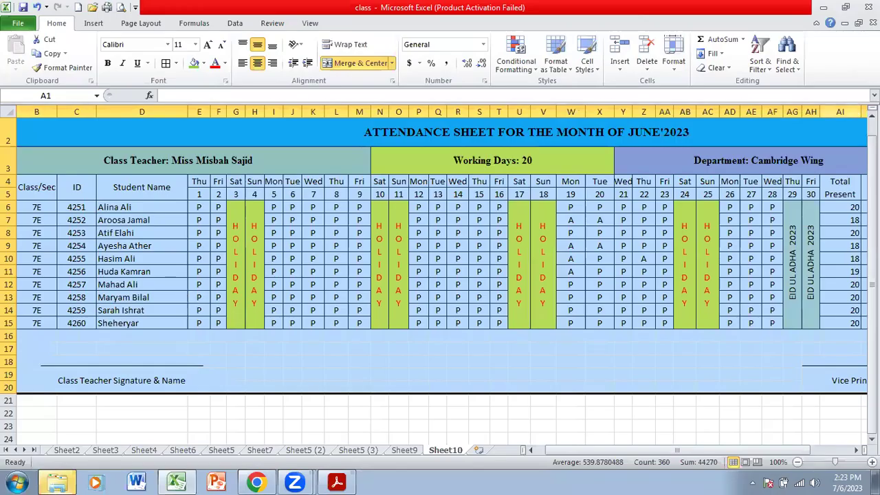
Review the orientation, margin and scaling options in the print preview, keeping Landscape, Narrow and Fit Sheet on One Page.
scroll(440, 275, "up", 1)
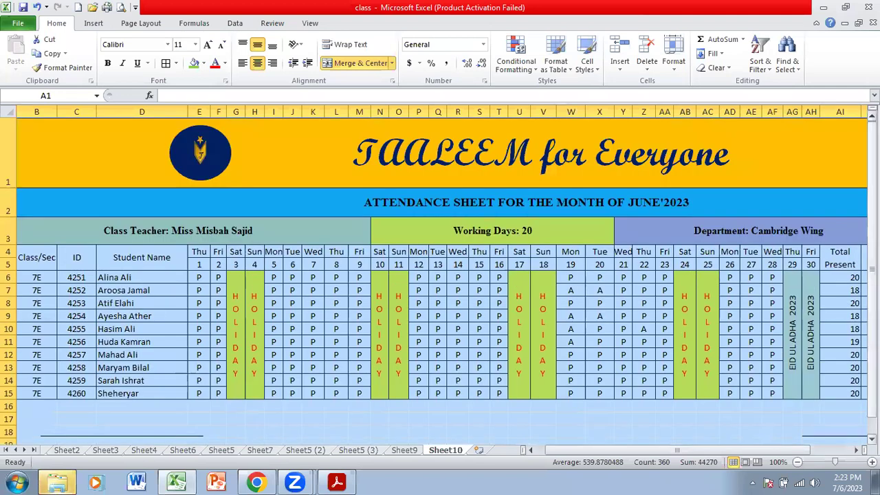
left_click(121, 8)
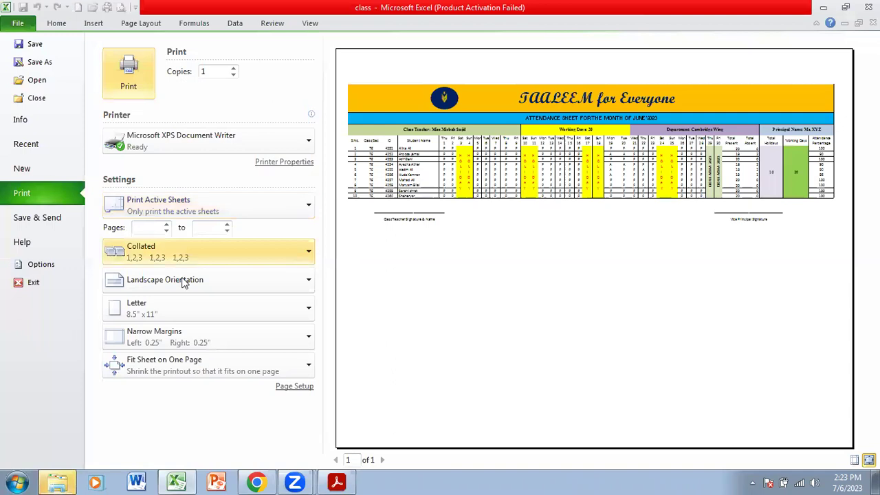
left_click(184, 284)
left_click(176, 324)
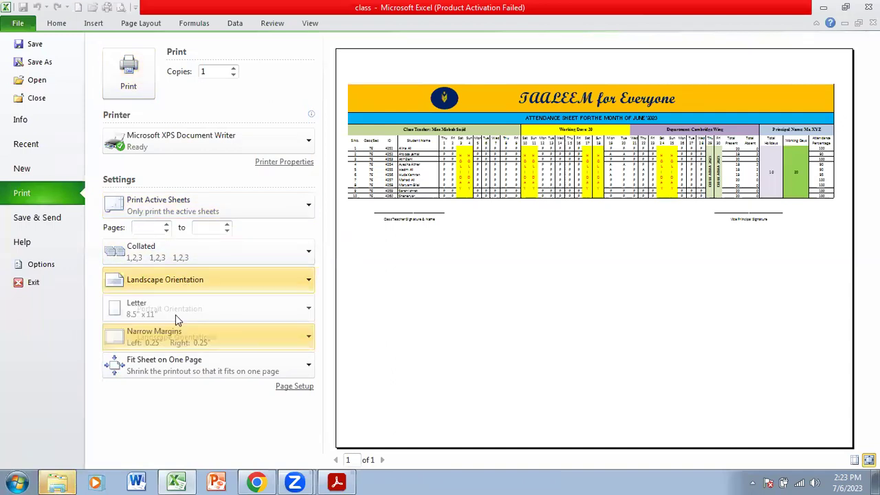
left_click(173, 333)
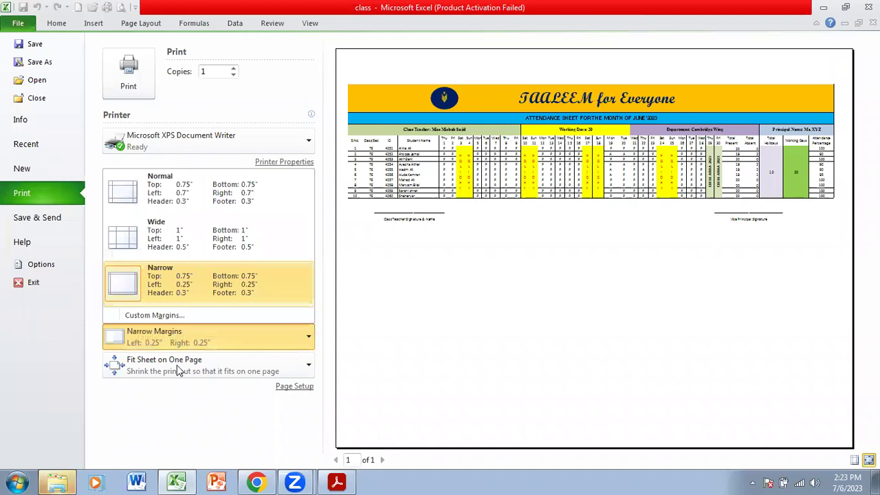
left_click(177, 365)
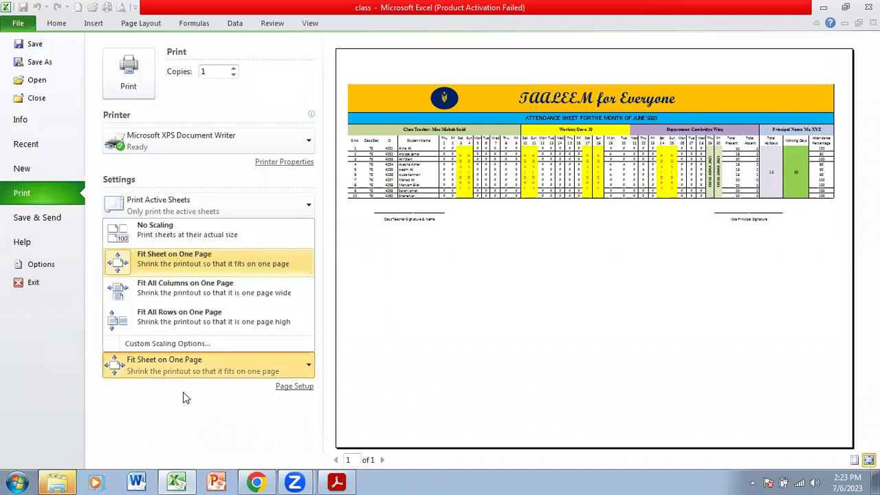
left_click(185, 398)
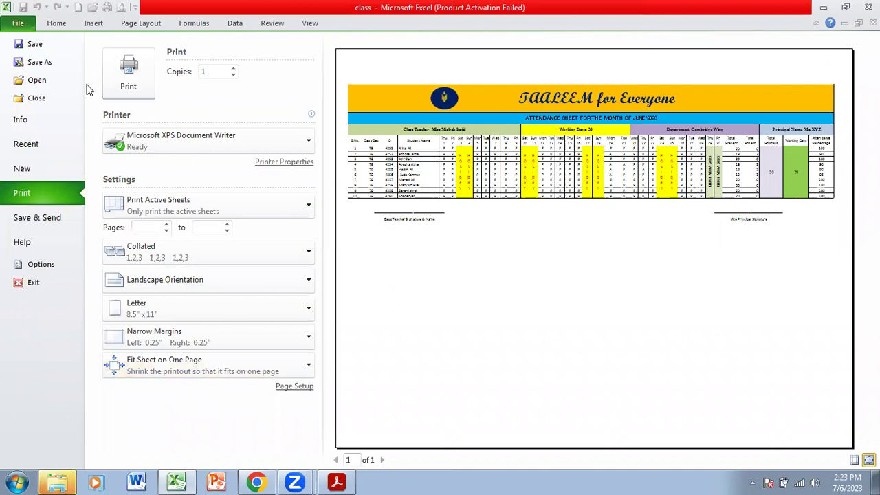
Return to the worksheet, zoom out to 90% and clear the range selection by selecting cell AH22.
left_click(62, 26)
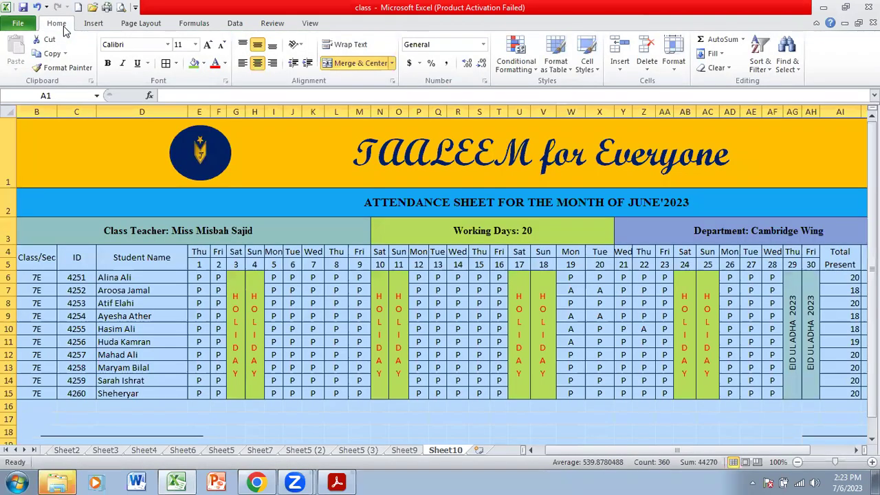
left_click(797, 462)
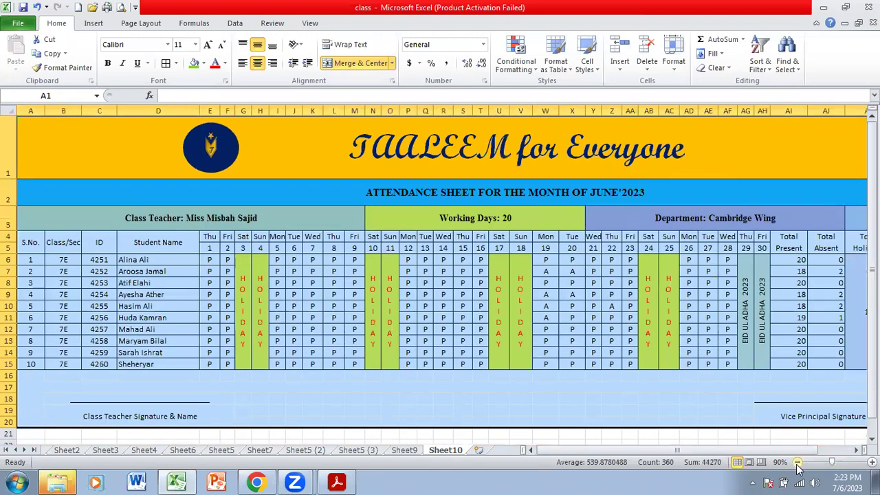
left_click(761, 442)
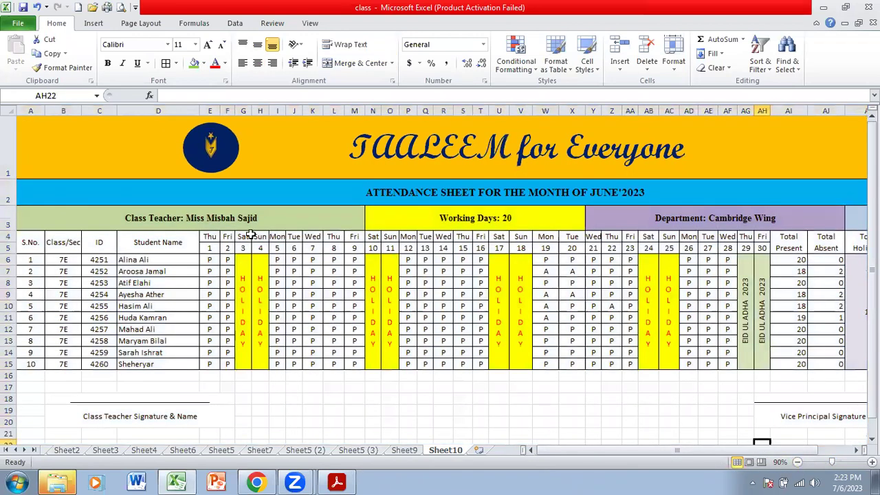
left_click(856, 450)
left_click(836, 287)
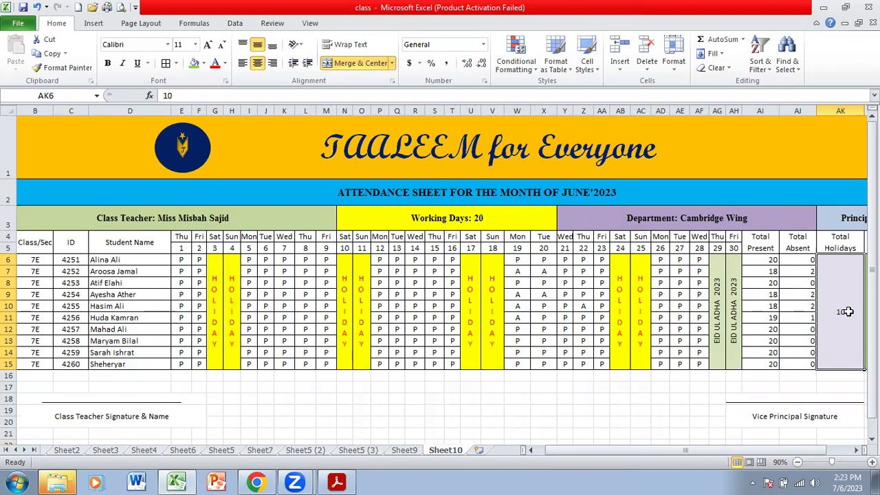
double_click(848, 312)
key("BackSpace")
key("BackSpace")
type("=")
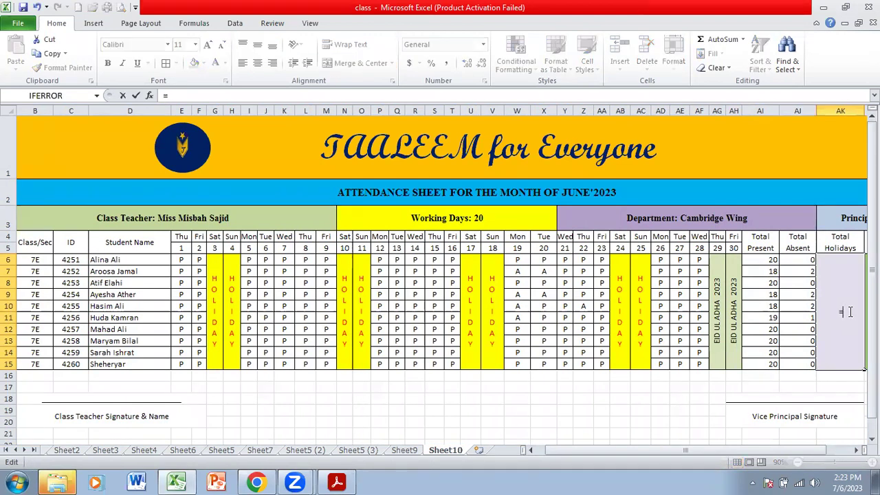
type("COUNTI")
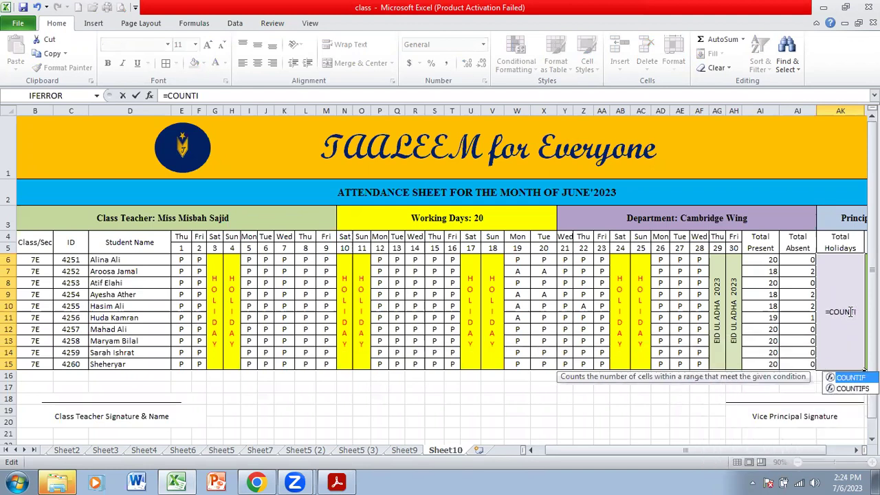
key("ctrl+z")
key("ctrl+z")
key("Escape")
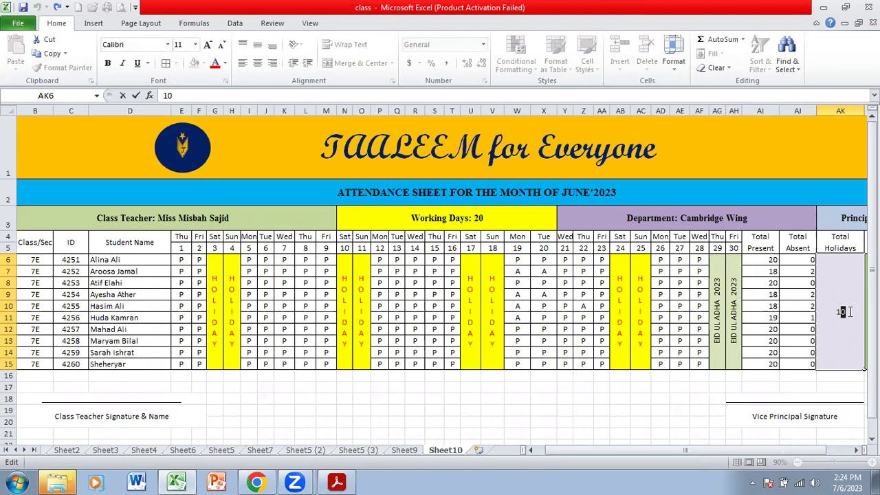
left_click(718, 399)
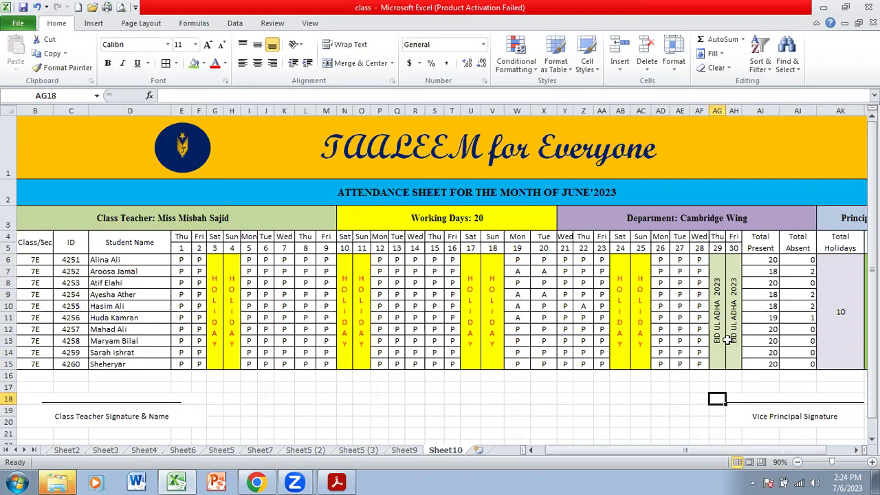
Replace the Eid ul Adha text in the merged day 29 and day 30 cells with HOLIDAY.
left_click(214, 285)
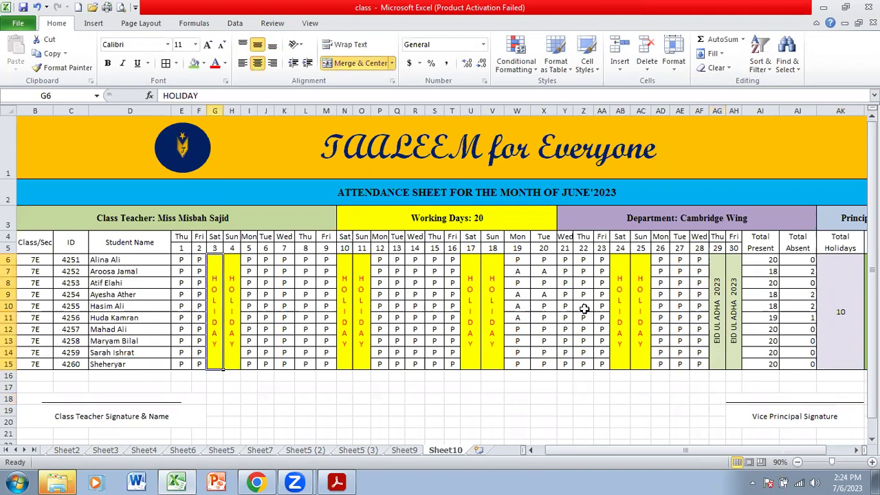
left_click(711, 278)
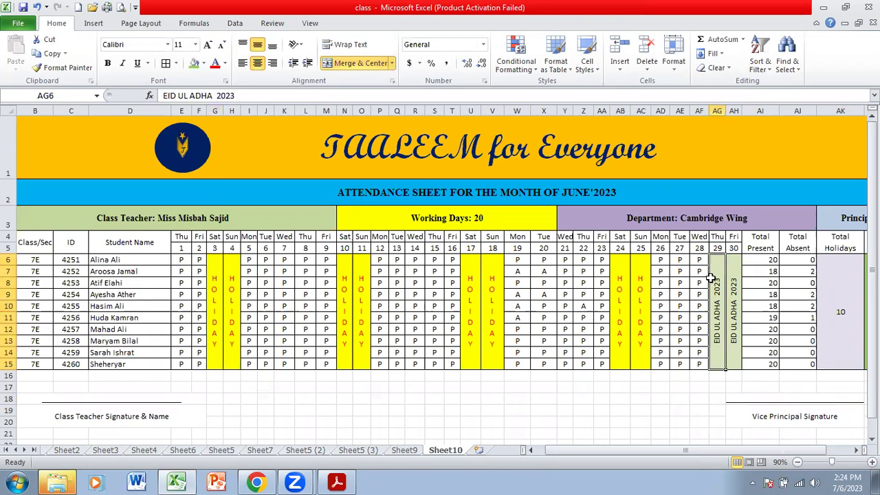
type("HOLIDAY")
key("Return")
left_click(733, 282)
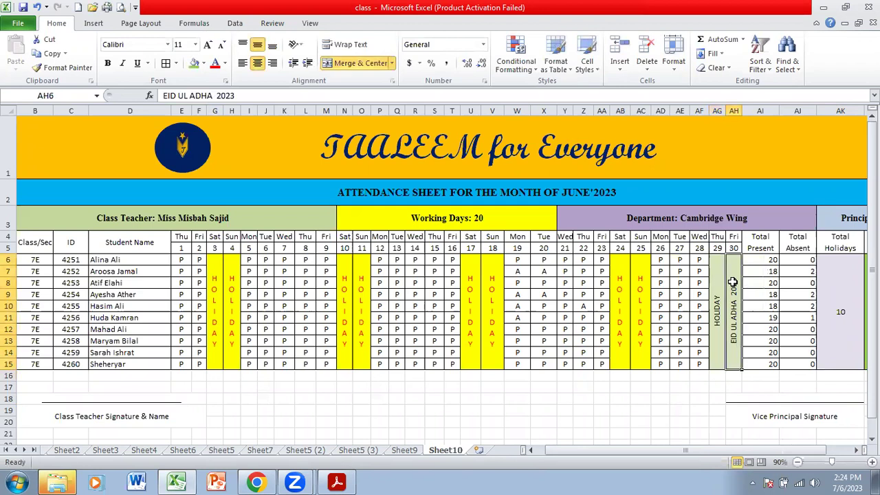
type("HOLIDAY")
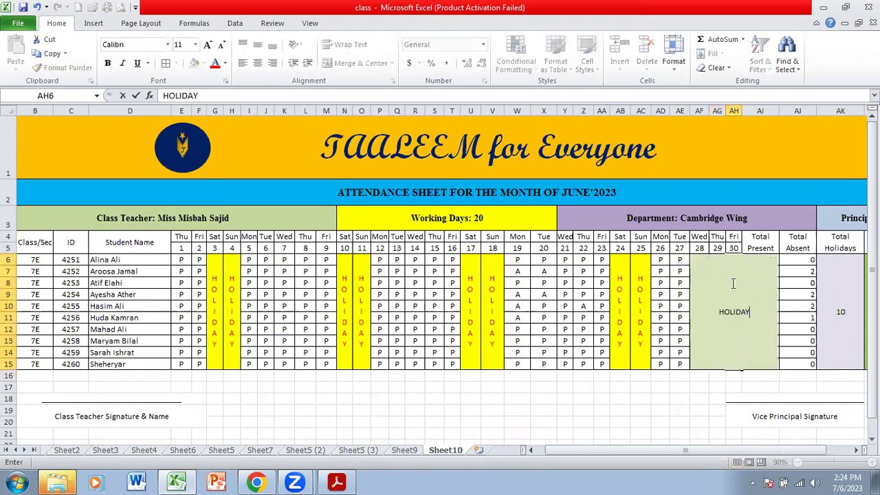
key("Return")
Replace the fixed number in the Total Holidays cell with the formula =COUNTIF(E6:AH15,"HOLIDAY").
left_click(836, 304)
type("=COUN")
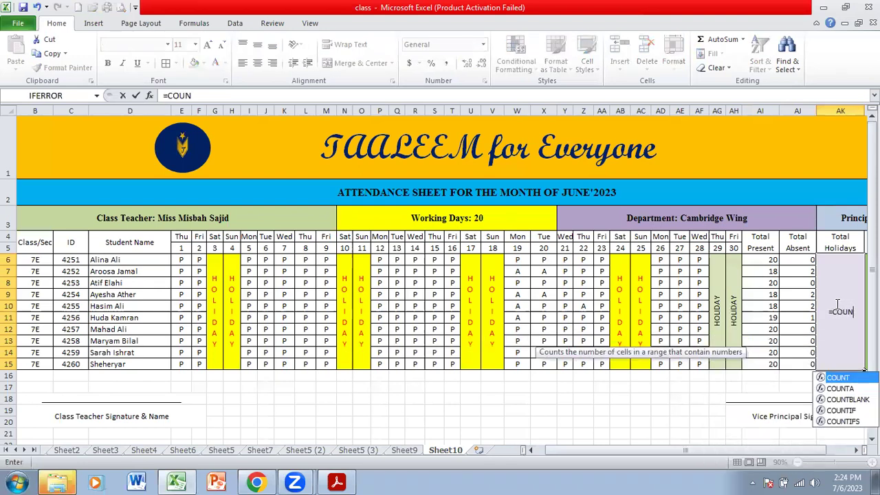
type("TIF")
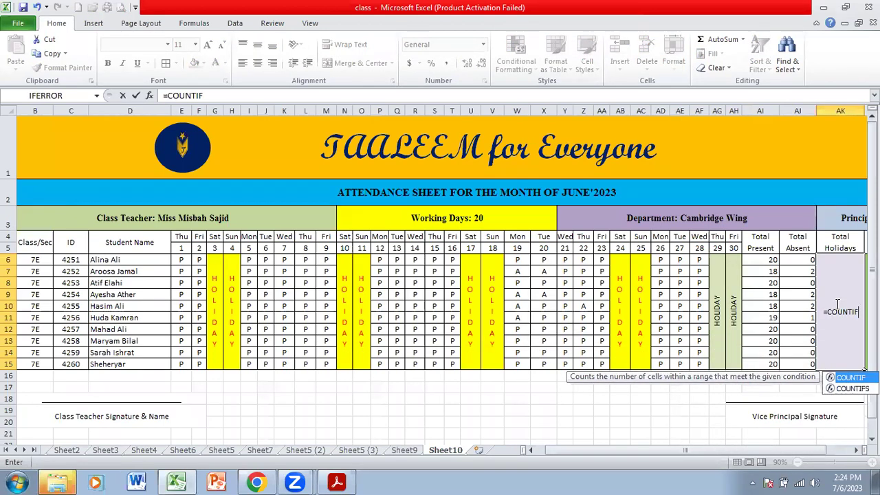
type("(")
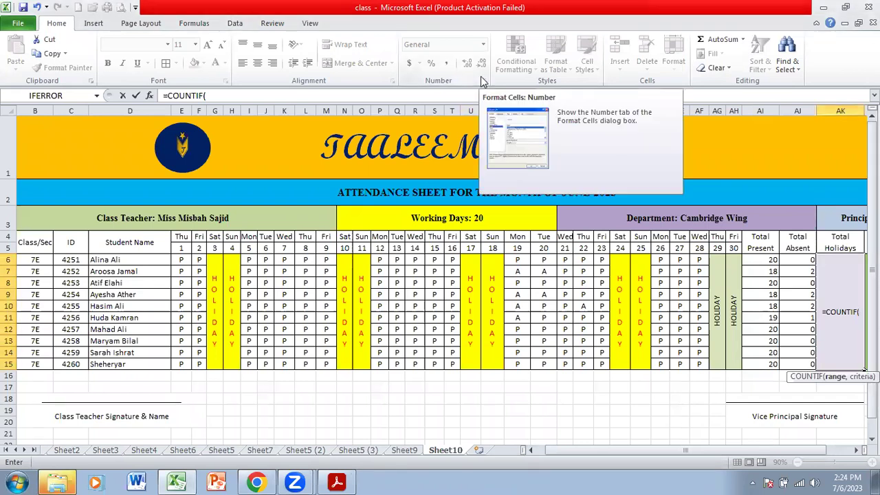
left_click(176, 237)
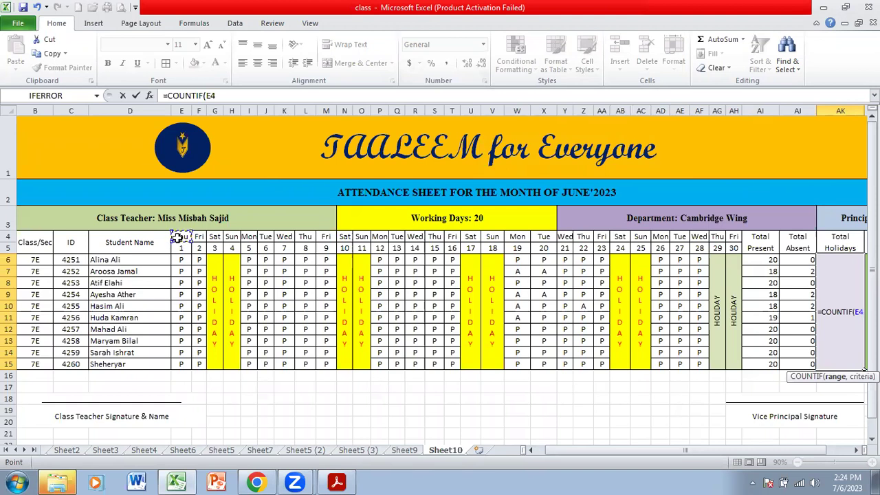
left_click_drag(177, 252, 734, 250)
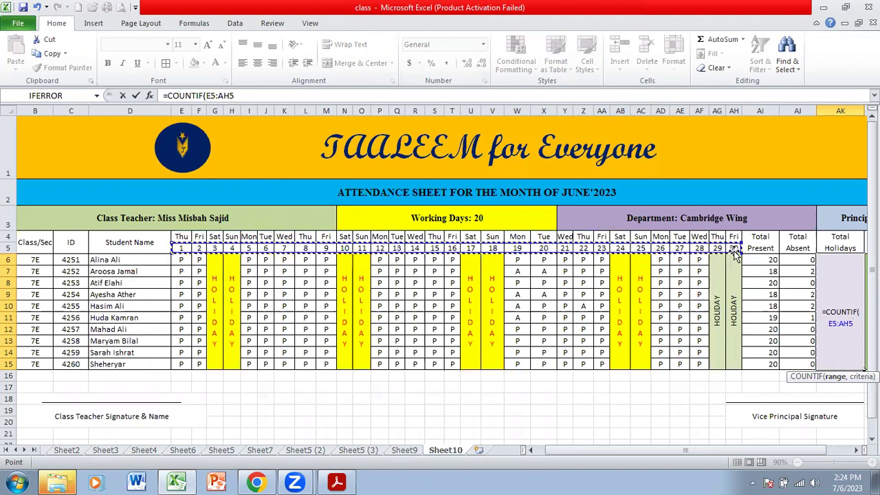
key("BackSpace")
key("BackSpace")
key("BackSpace")
key("BackSpace")
key("BackSpace")
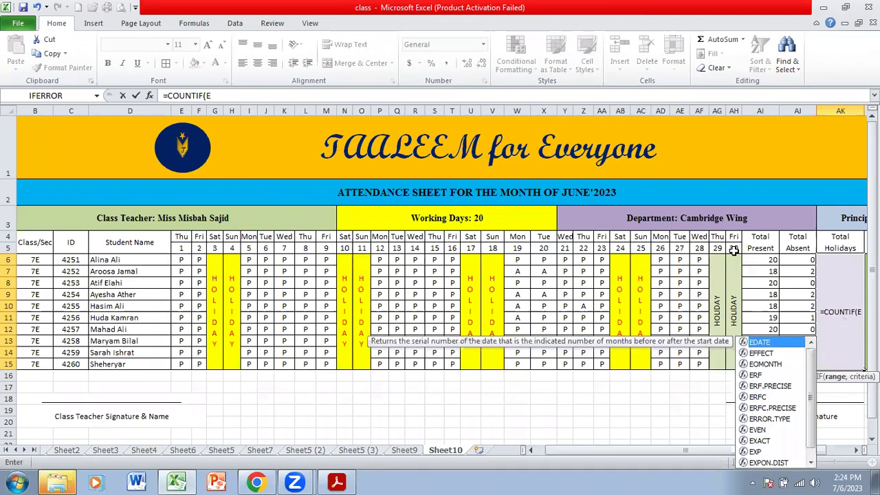
left_click(182, 261)
left_click_drag(181, 261, 734, 304)
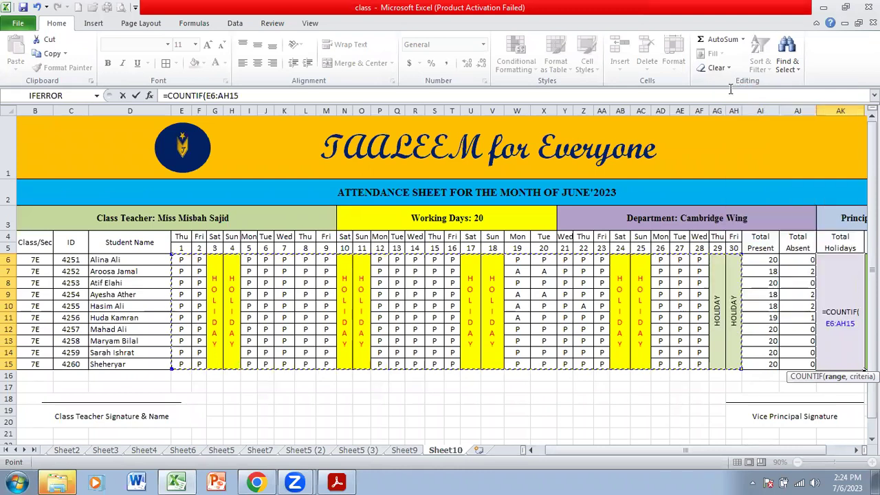
type(",\"H")
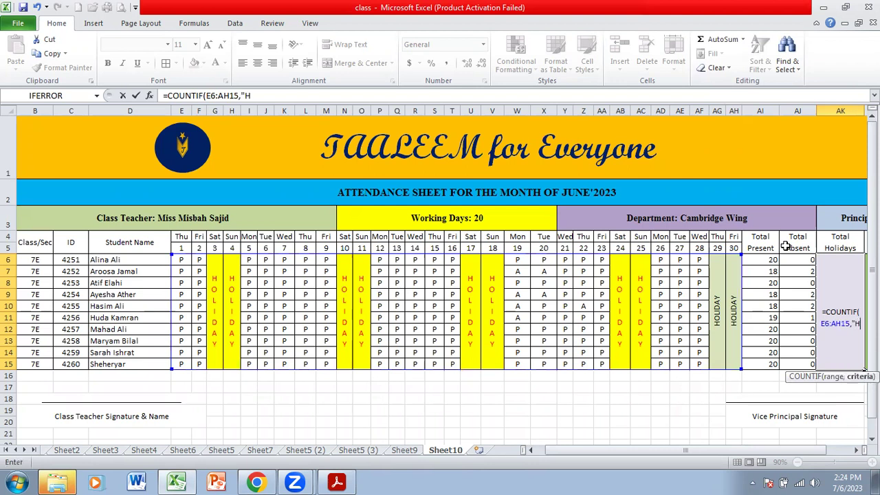
type("OLIDAY")
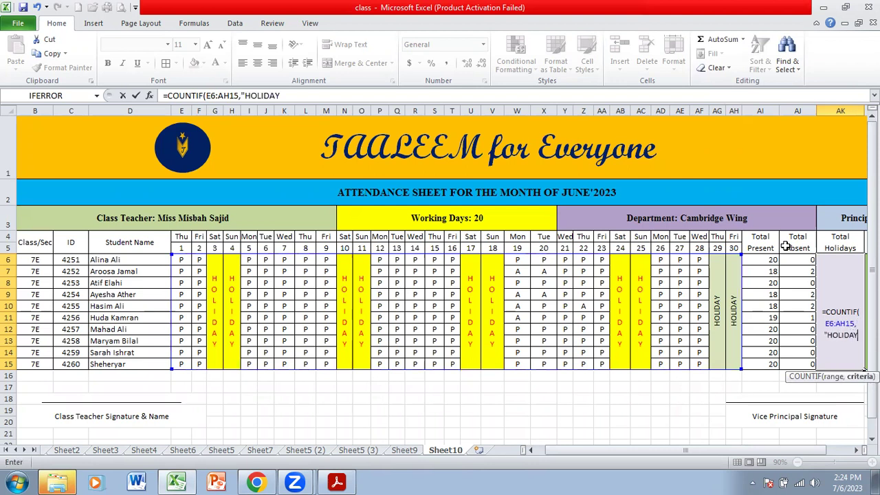
type("\"")
key("Return")
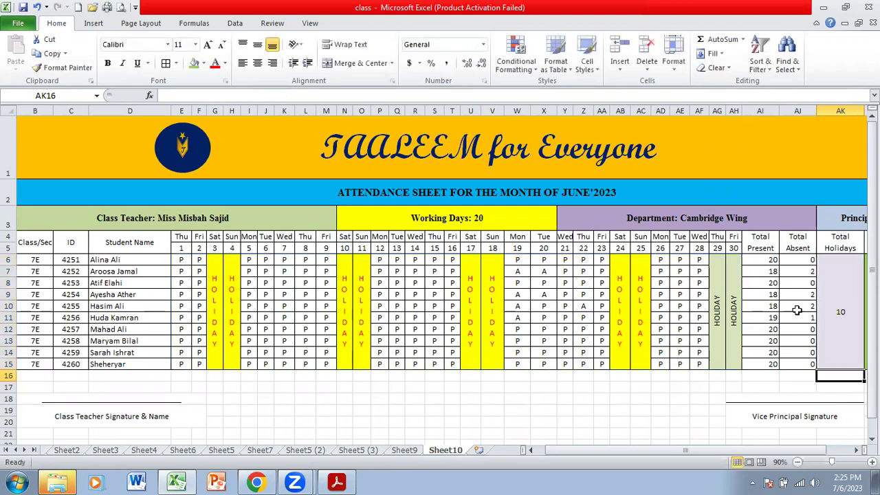
Clear the COUNTIF formula from the merged Total Holidays cell AK6.
left_click(831, 322)
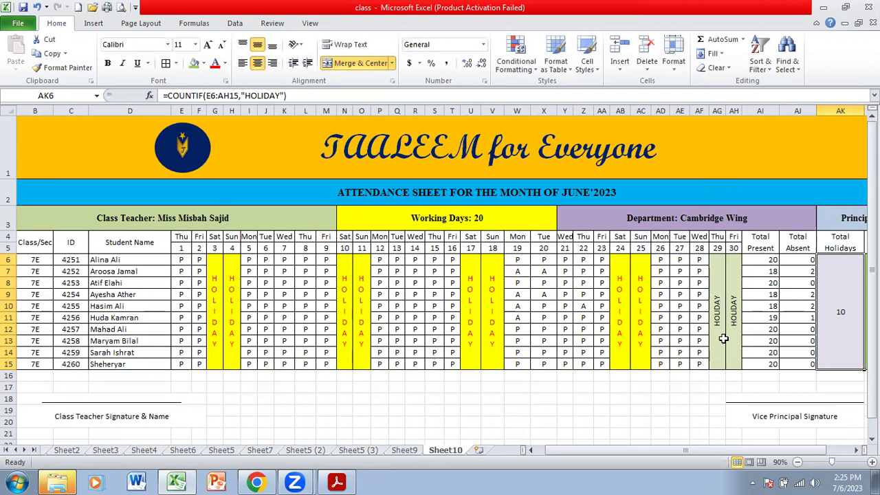
double_click(848, 312)
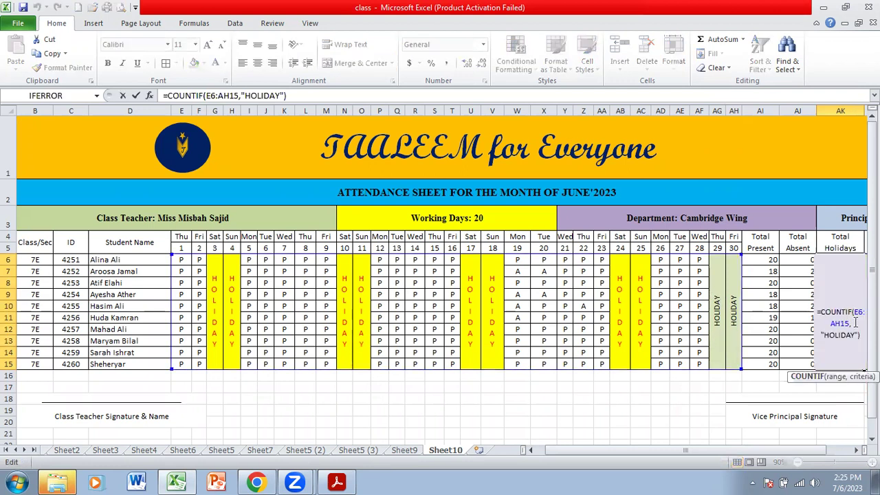
left_click_drag(837, 313, 819, 310)
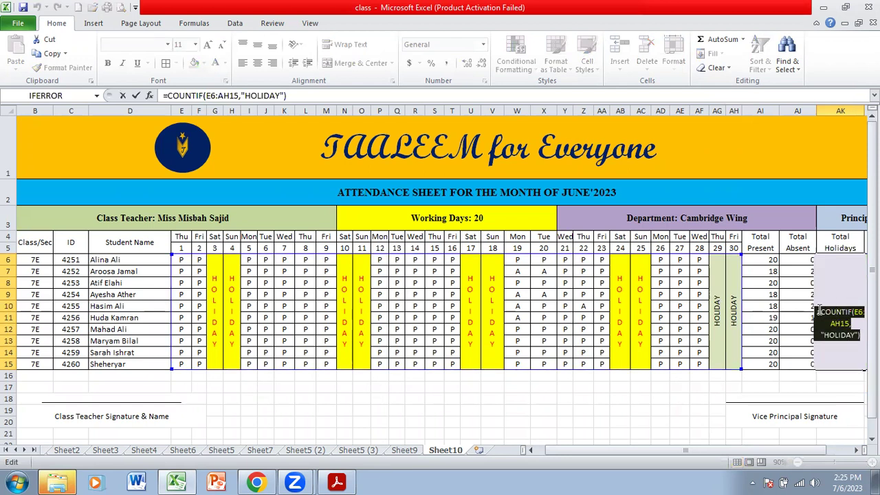
key("BackSpace")
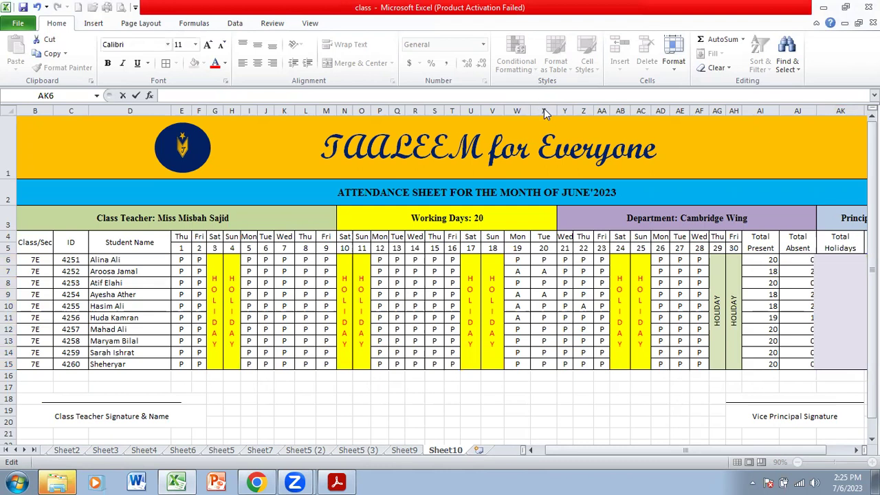
left_click(720, 264)
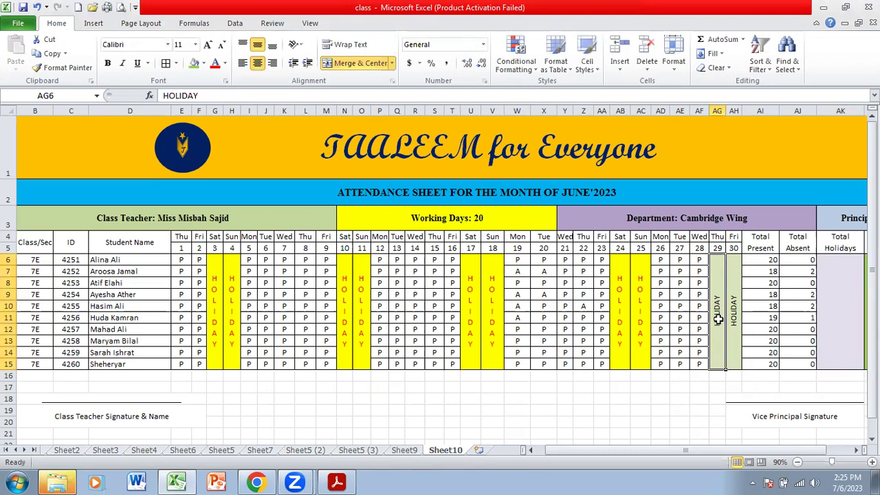
Set the HOLIDAY text in the merged day 29 and day 30 cells to the Vertical Text orientation.
left_click_drag(718, 322, 734, 322)
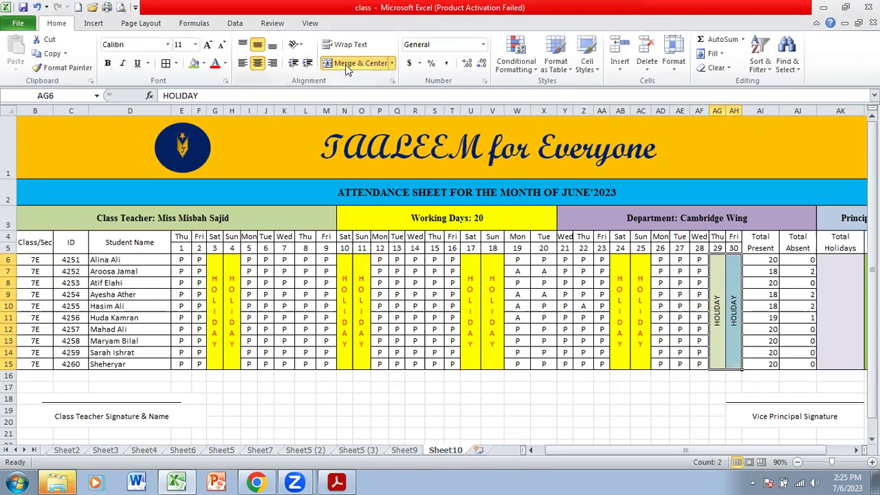
left_click(296, 44)
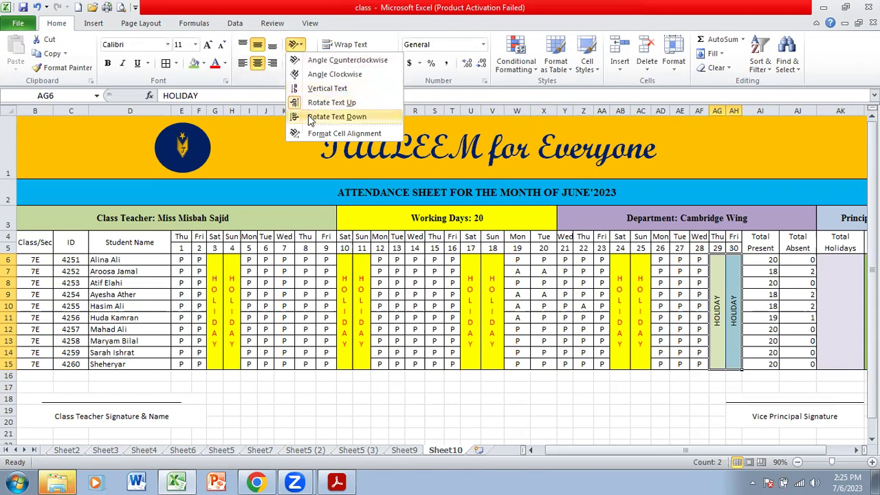
left_click(308, 112)
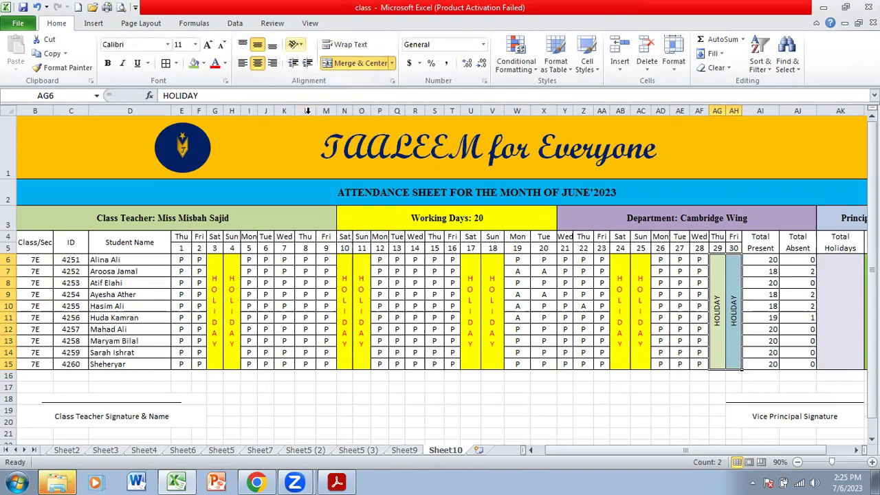
left_click(295, 44)
left_click(298, 90)
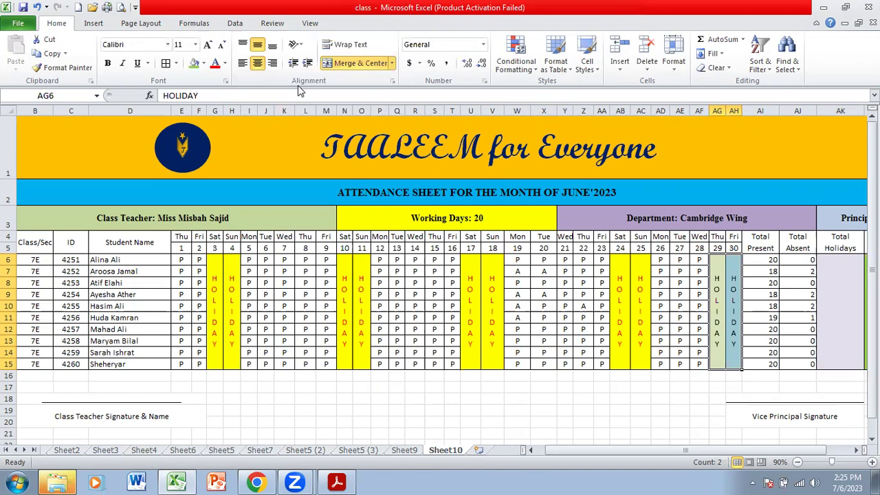
Enter =COUNTIF(E6:AH15,"HOLIDAY") in the empty Total Holidays cell AK6 to count the month's holidays.
left_click(837, 299)
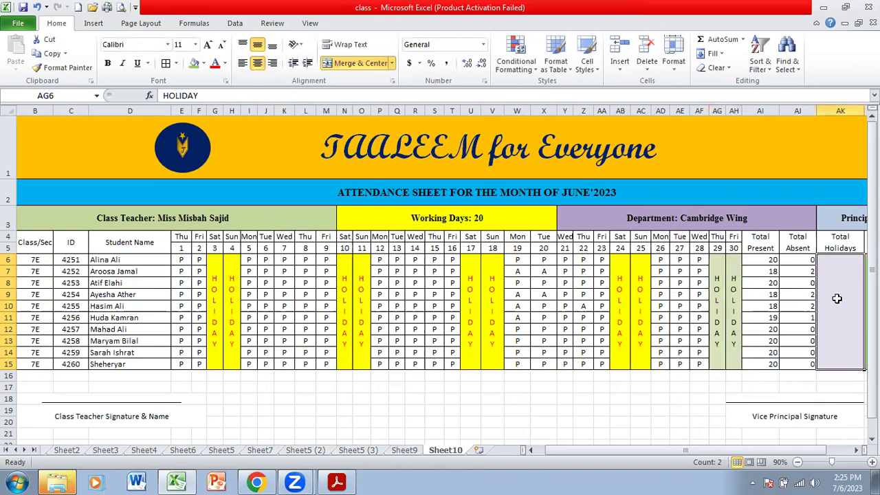
type("=COUNTIF")
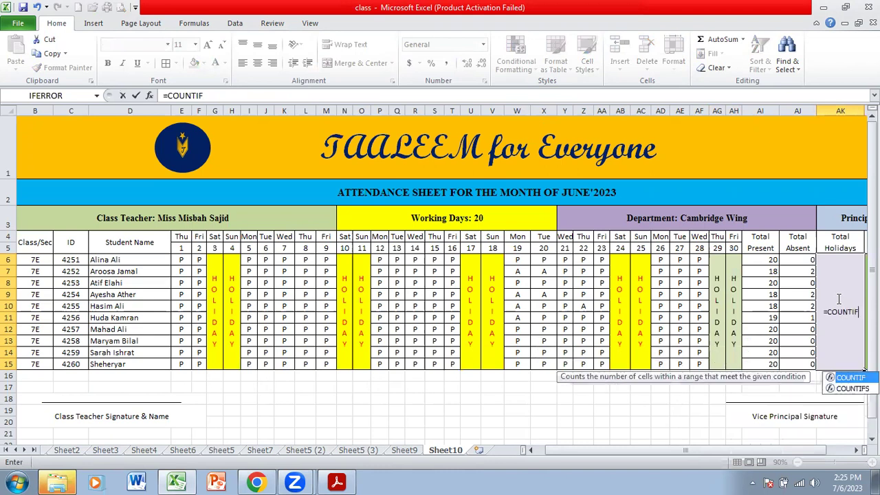
type("(")
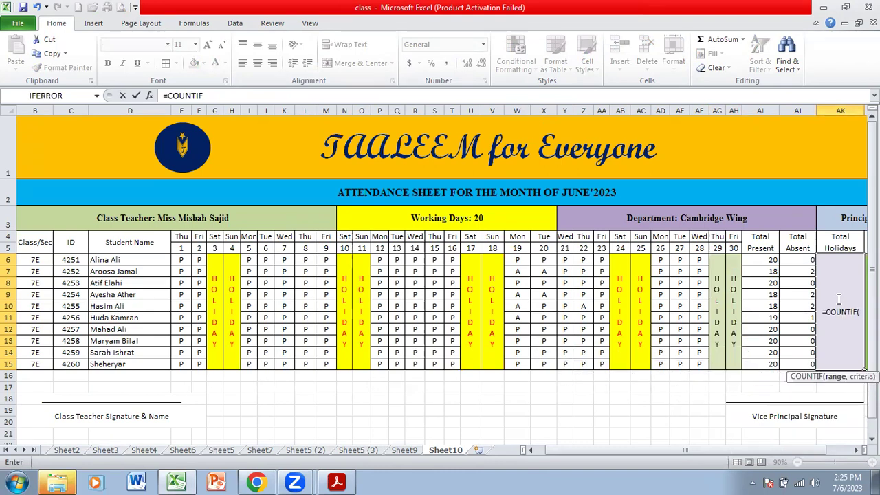
left_click_drag(180, 260, 492, 363)
left_click_drag(503, 287, 735, 349)
type(",\"H")
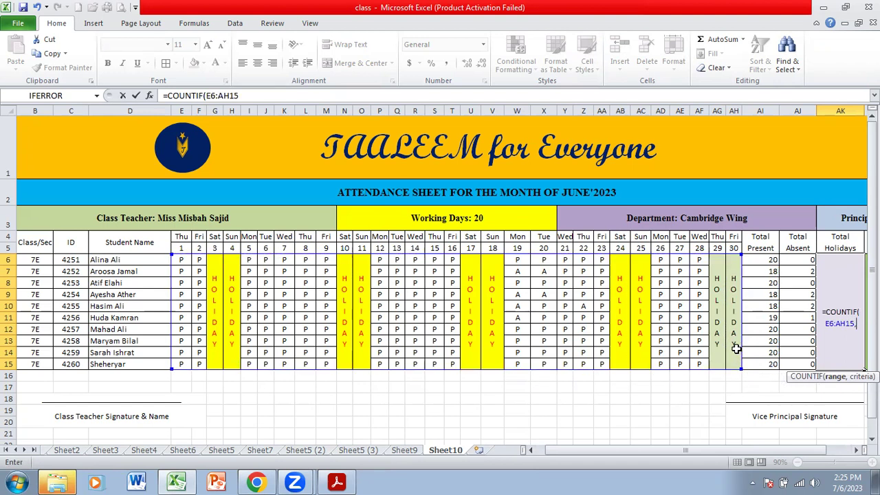
type("OLIDAY")
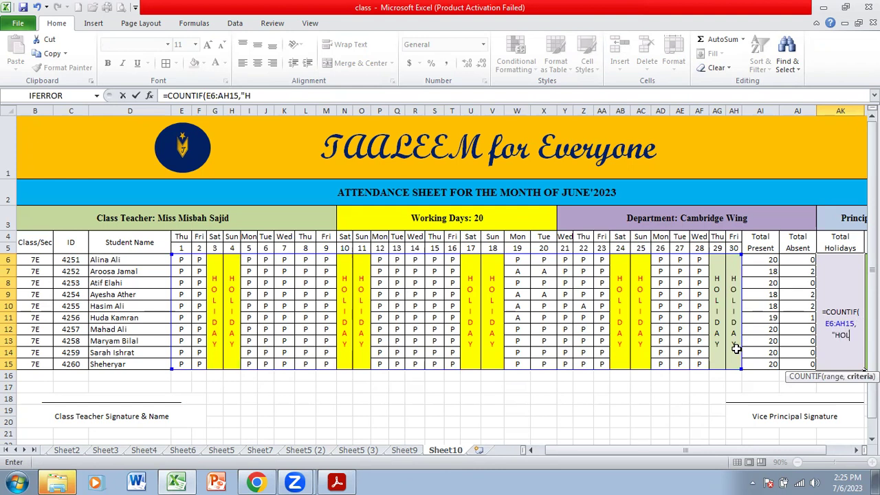
type("\")")
key("Return")
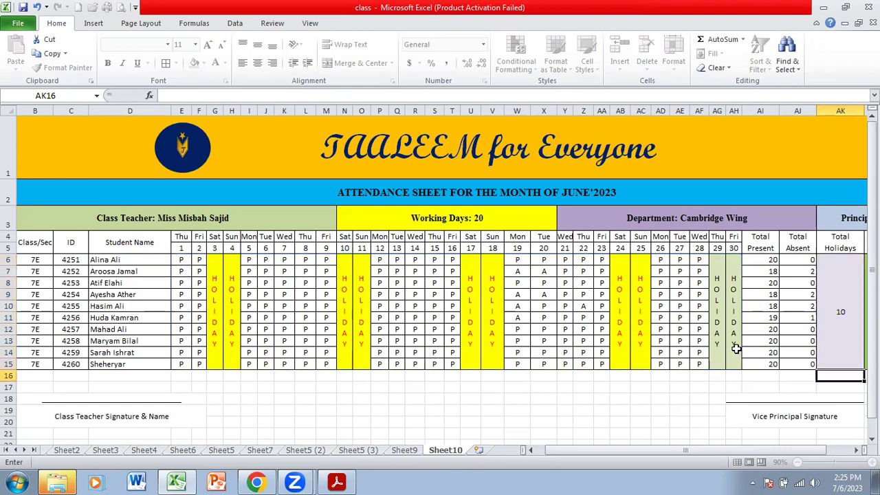
left_click(674, 432)
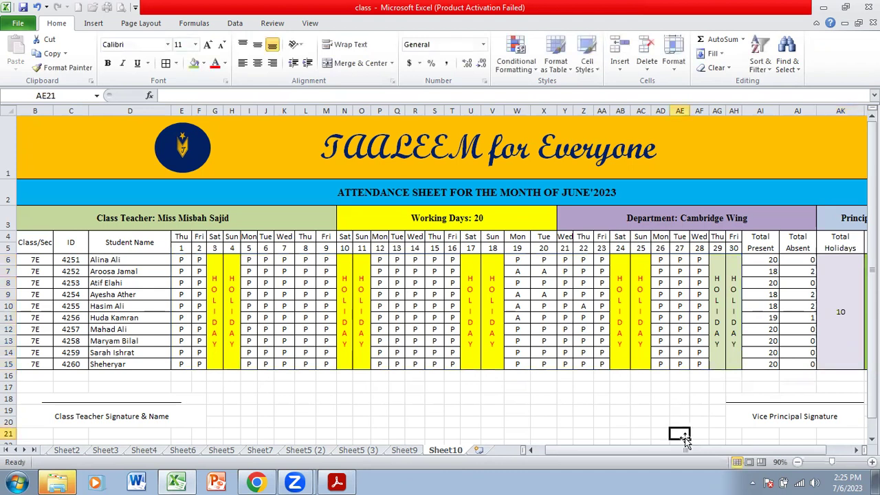
Check the Working Days formula in the merged cell AL6, leaving it as it is.
left_click_drag(686, 450, 705, 449)
double_click(819, 301)
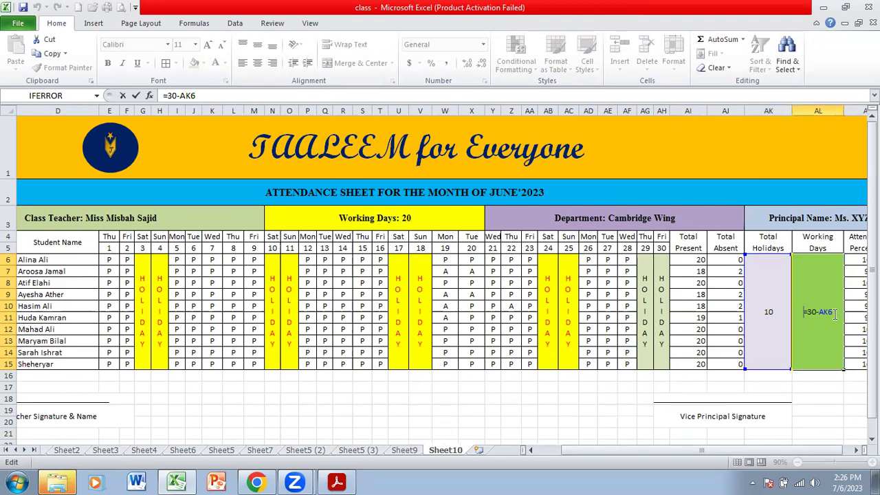
key("Return")
left_click(819, 413)
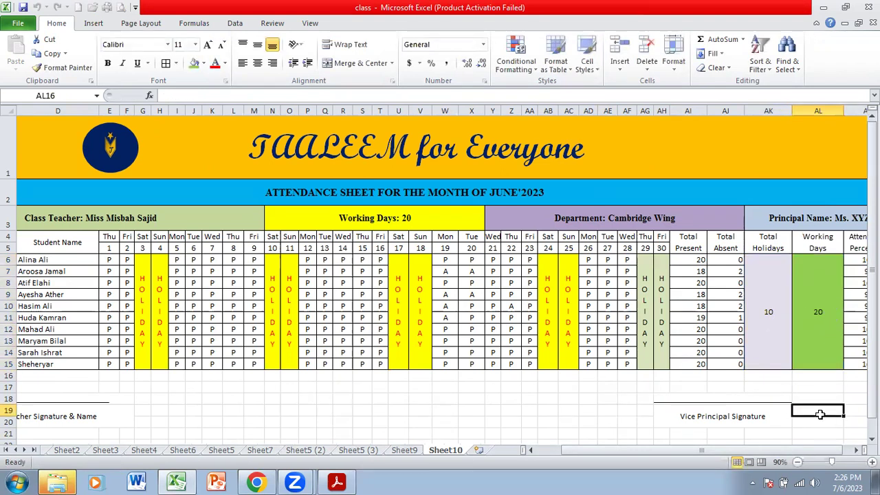
left_click_drag(816, 450, 730, 457)
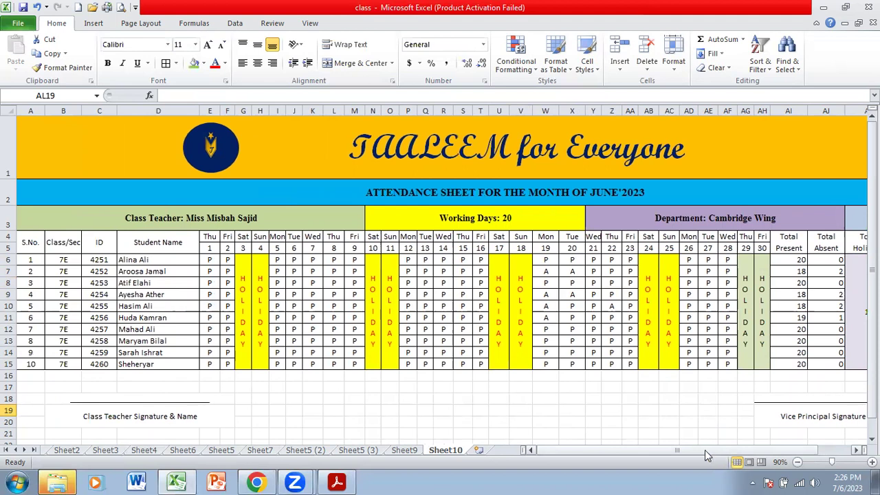
left_click(872, 439)
left_click(872, 438)
left_click(872, 439)
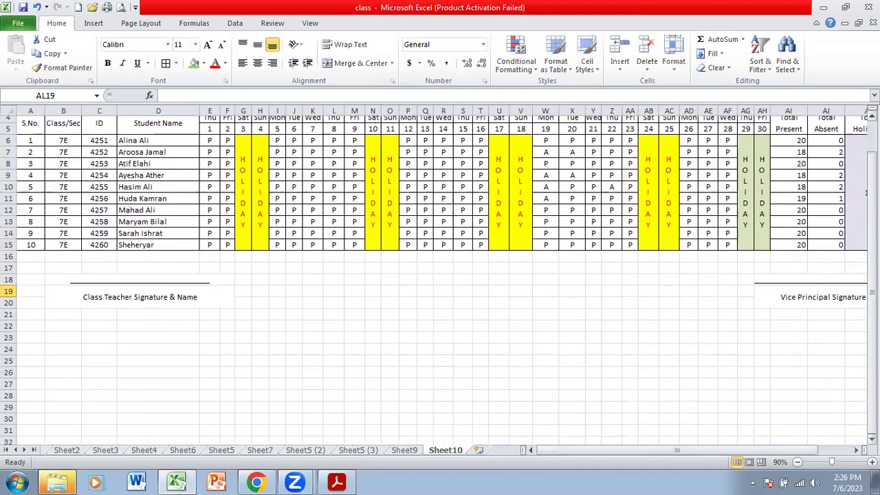
left_click(872, 439)
left_click(872, 438)
left_click(873, 439)
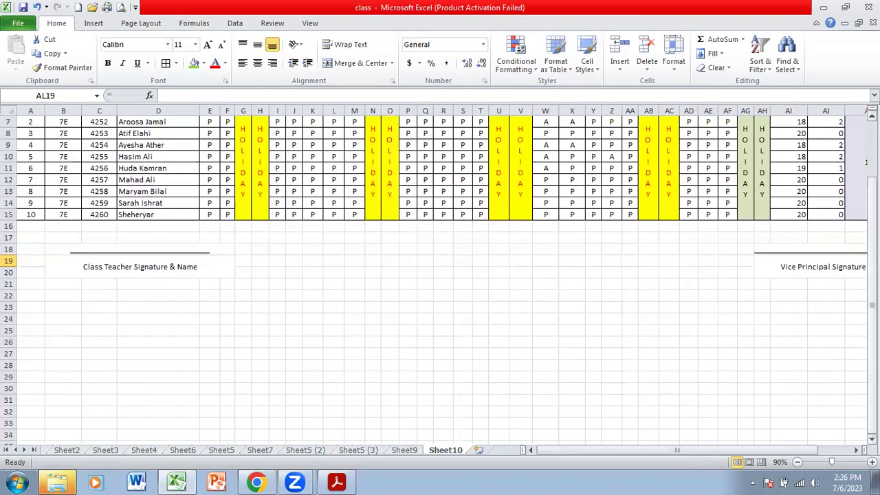
scroll(832, 377, "up", 2)
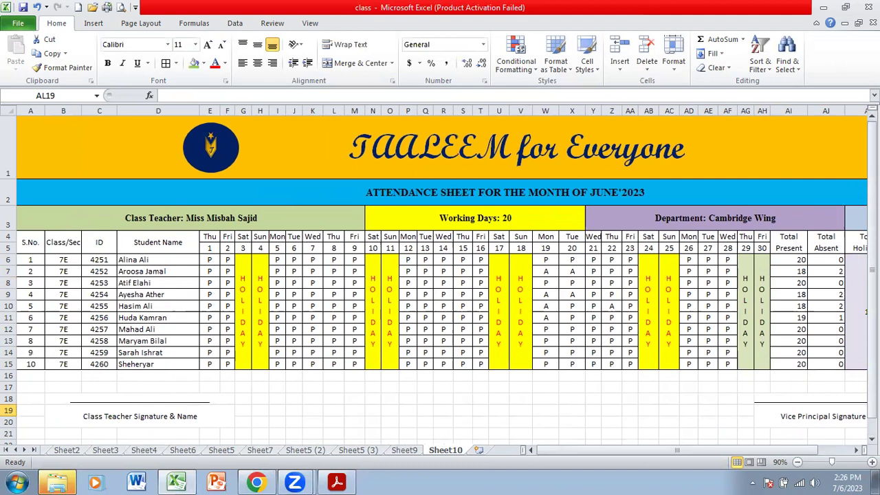
left_click_drag(872, 185, 872, 199)
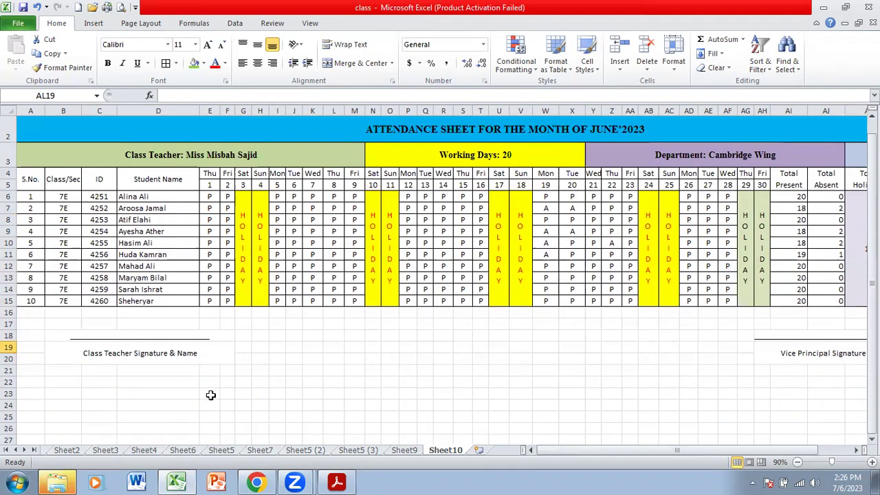
Add a new worksheet and enter the date June 1, 2023 in cell A4.
left_click(478, 451)
left_click(42, 167)
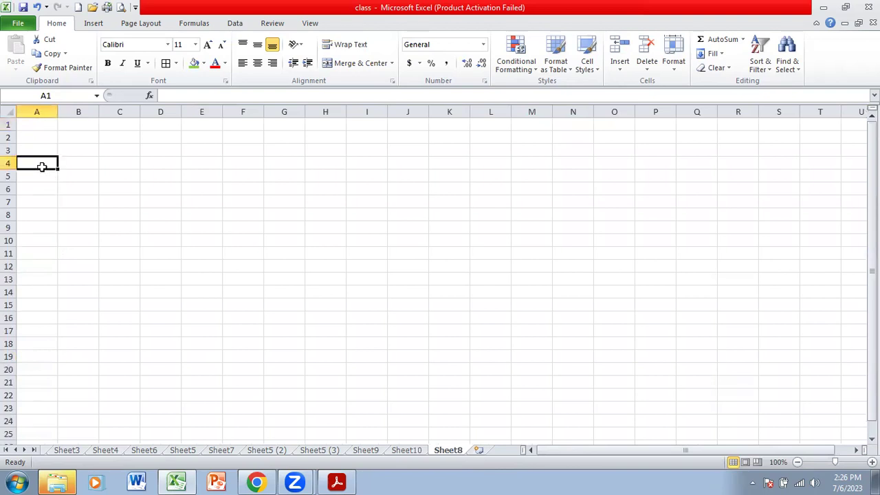
type("Jun")
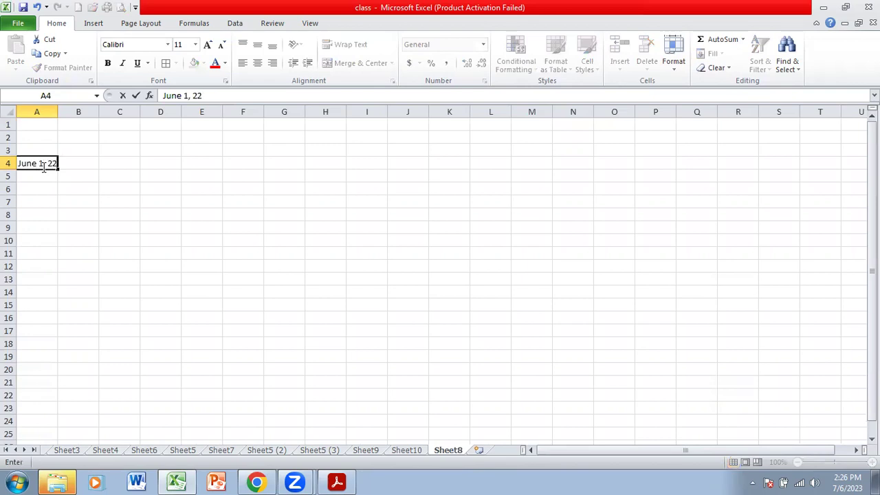
type("e 1, 2023")
key("Return")
left_click(48, 214)
Fill the date in A4 across row 4 to S4 as a daily series ending at 19-Jun-23.
left_click(36, 162)
left_click_drag(58, 169, 798, 164)
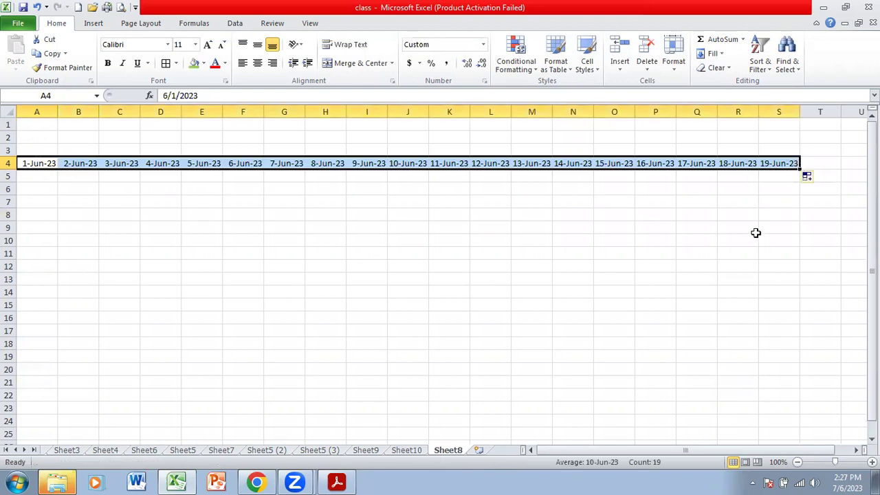
left_click(752, 240)
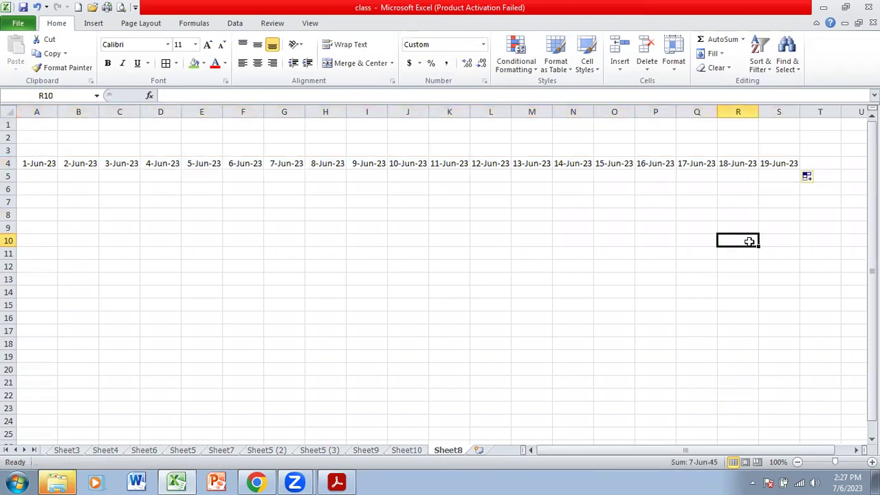
Select cell A3 above the first date and view the system clock's calendar.
left_click(34, 150)
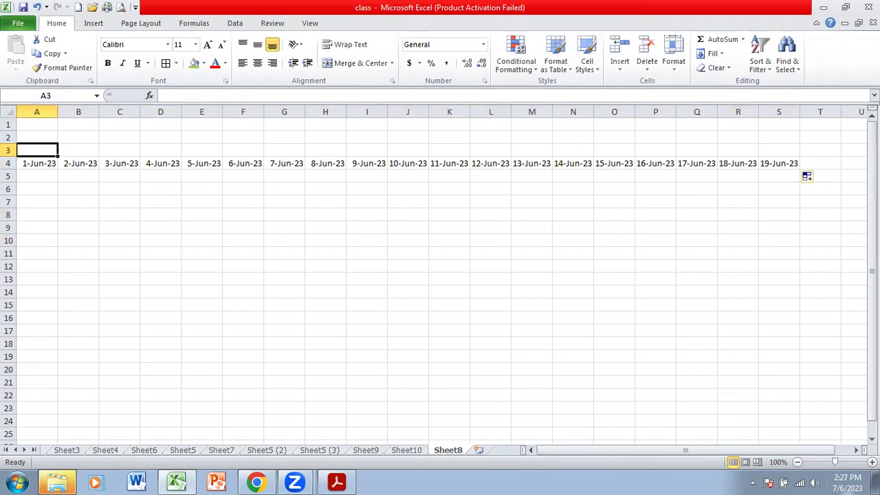
left_click(852, 478)
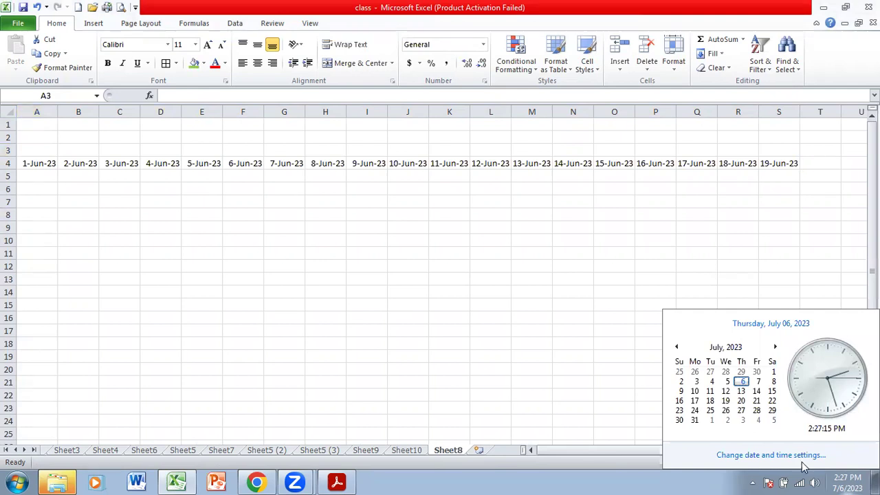
left_click(313, 223)
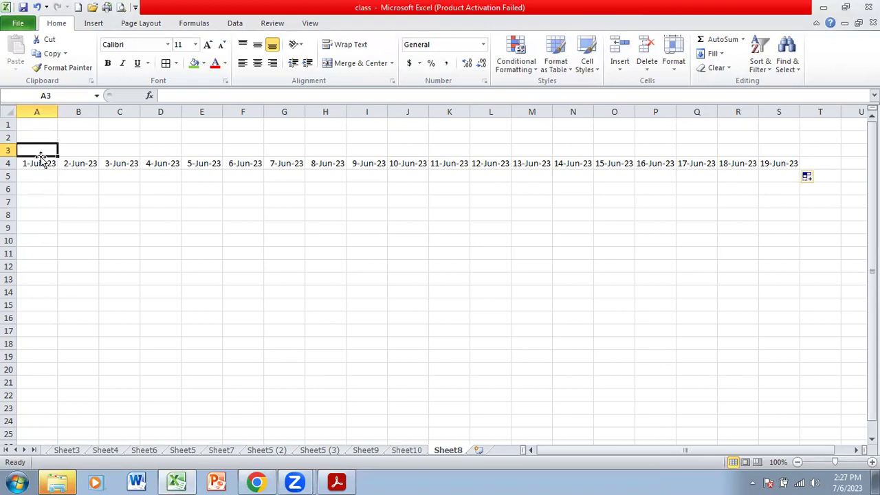
Enter =TEXT(A4,"DDD") in A3 to get the short weekday name of the first date.
type("=")
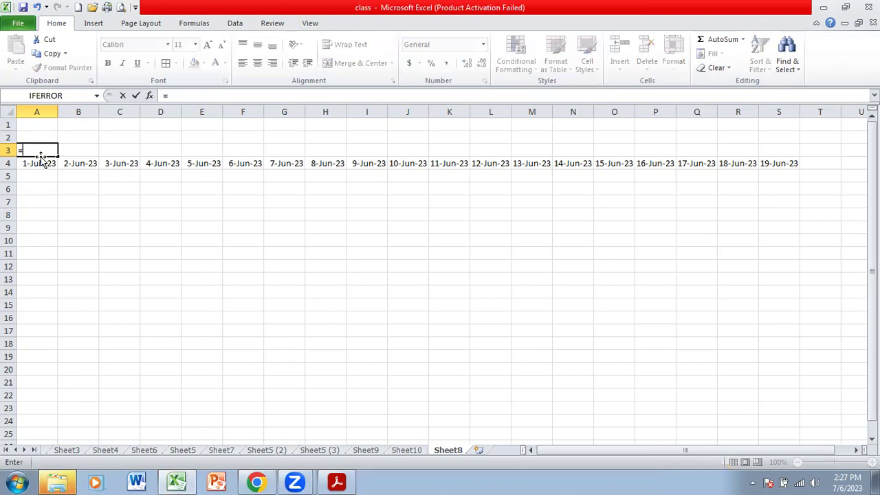
type("TEXT")
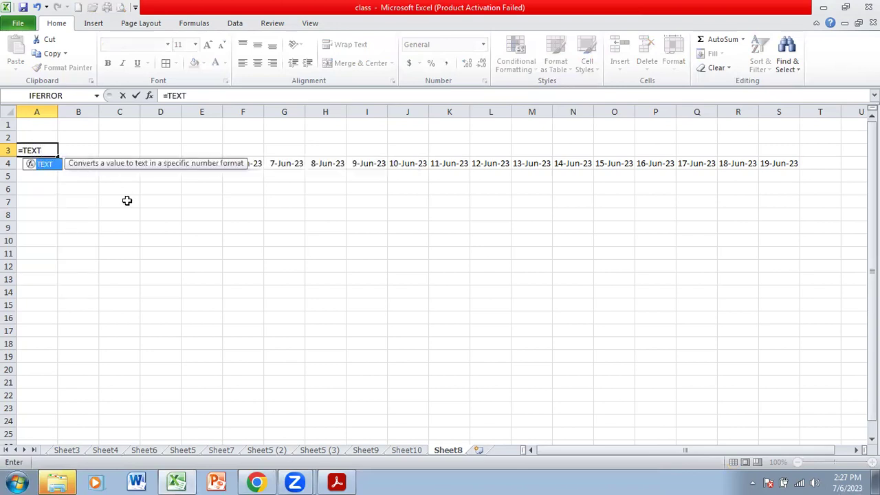
type("(")
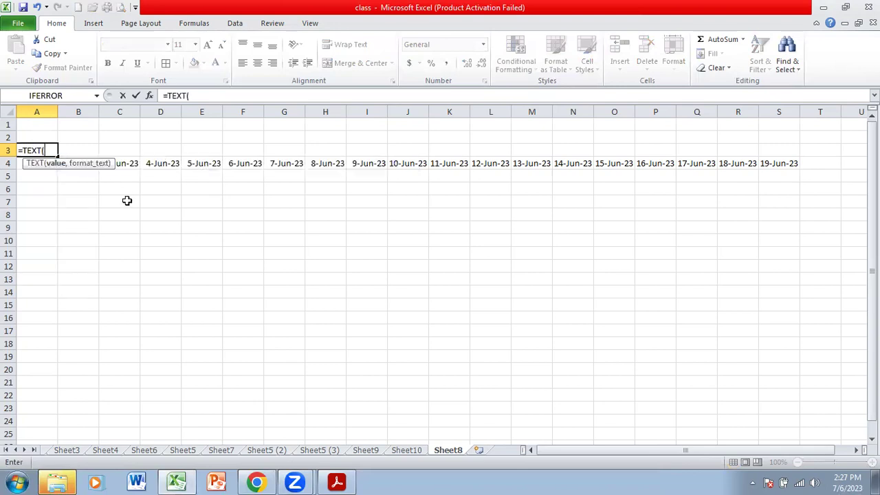
left_click(19, 163)
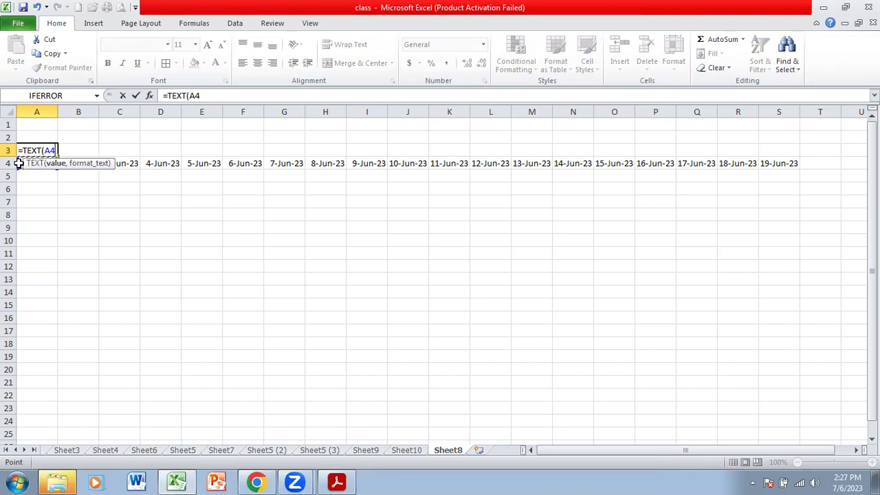
type(",")
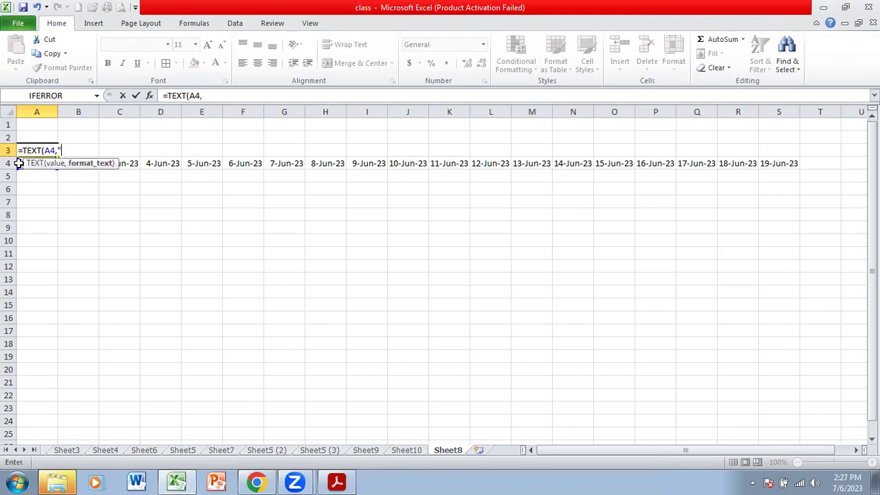
type("DDD)")
key("Return")
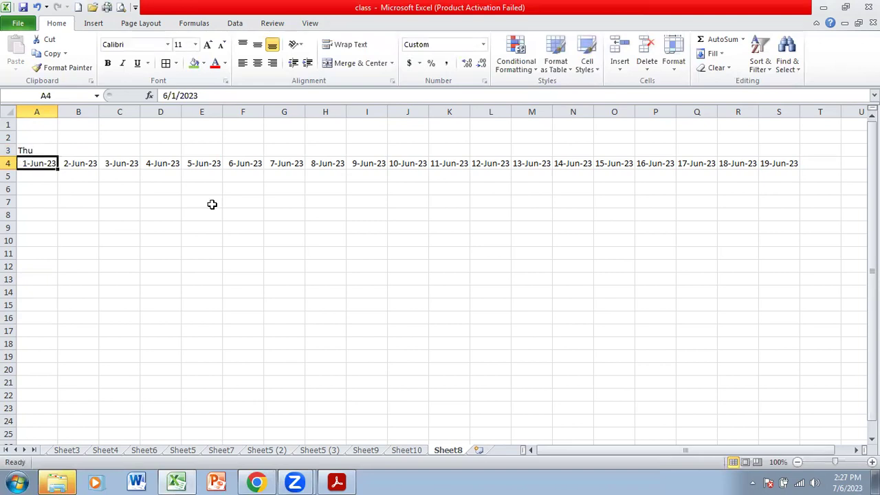
Change the format code in A3's TEXT formula to "DDDD" for the full weekday name.
double_click(43, 152)
left_click(75, 150)
type("D")
key("Return")
Try the shorter format codes "DD" and "D" in A3's TEXT formula.
double_click(39, 151)
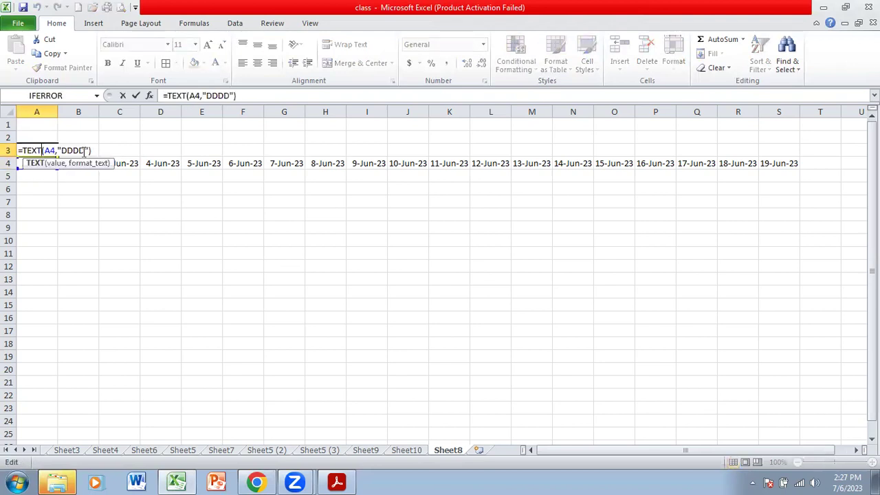
key("BackSpace")
key("BackSpace")
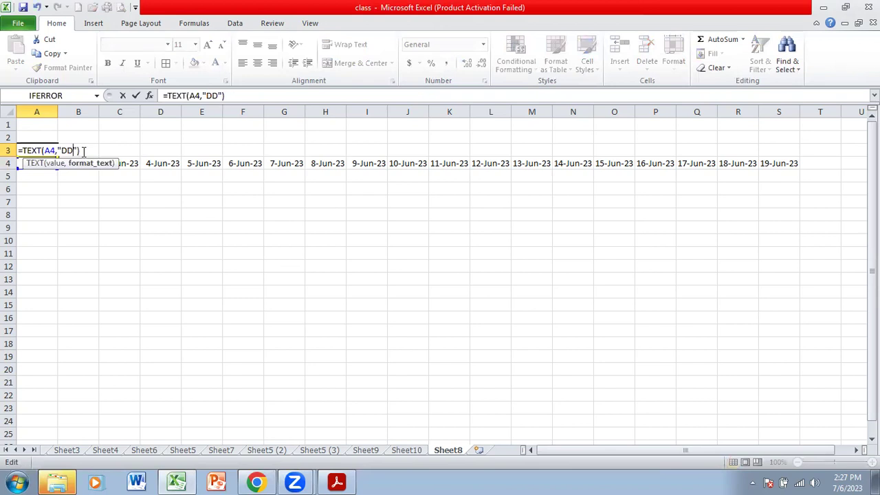
key("Return")
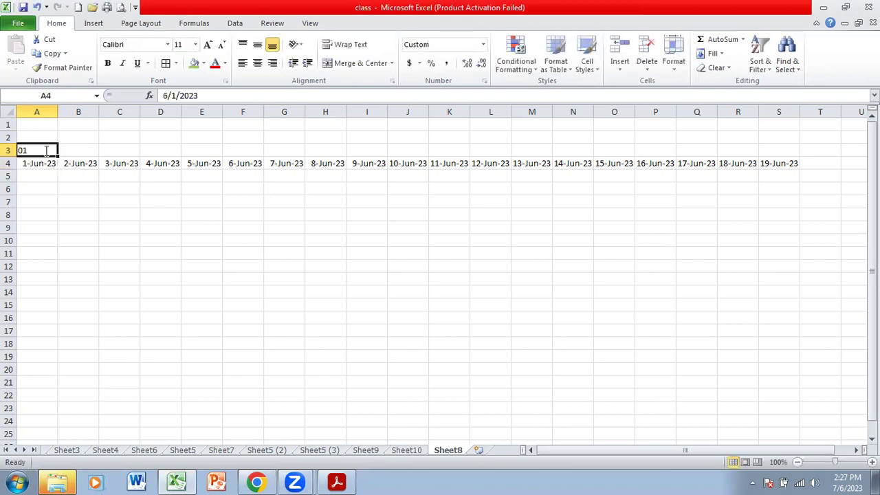
double_click(44, 150)
key("BackSpace")
key("Return")
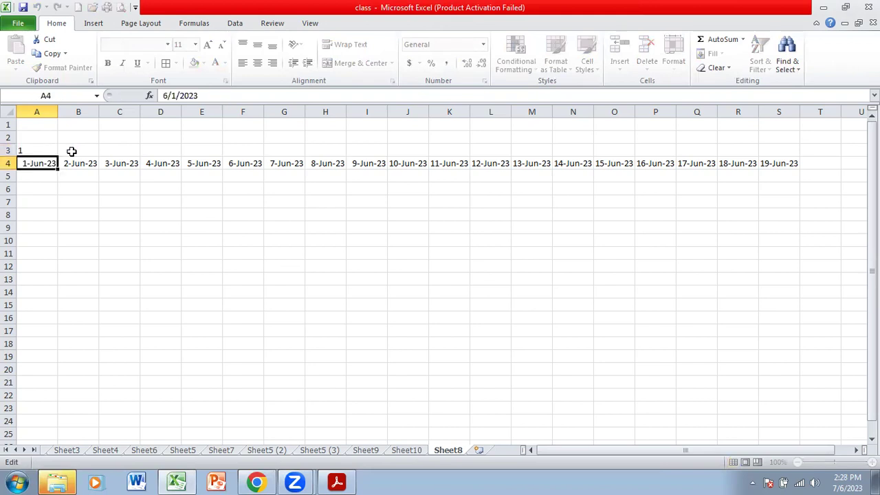
Set the format code in A3's TEXT formula to "DDDD" and fill the formula across row 3 to S3.
double_click(32, 150)
left_click(67, 150)
key("BackSpace")
type("DDD")
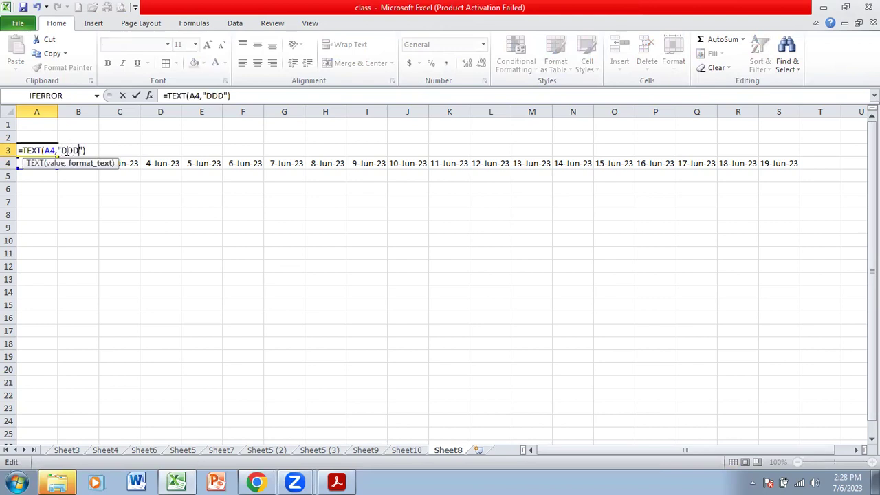
type("D")
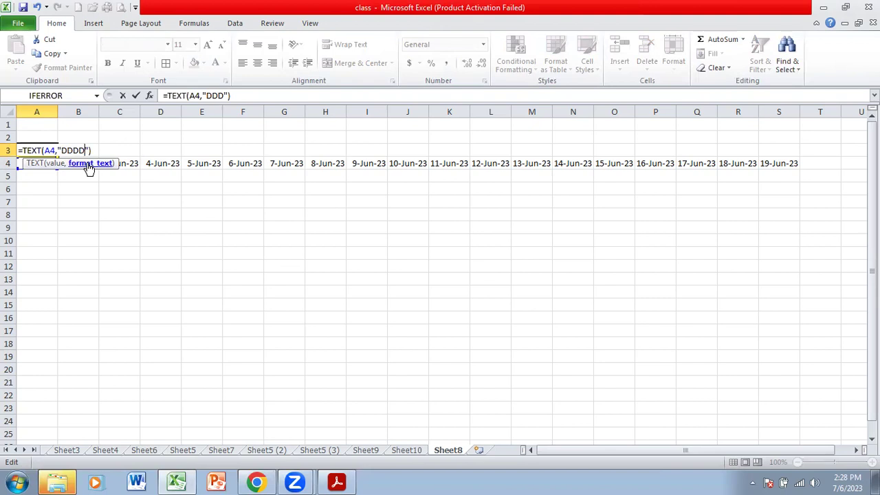
key("Return")
left_click_drag(47, 158, 786, 148)
left_click(701, 267)
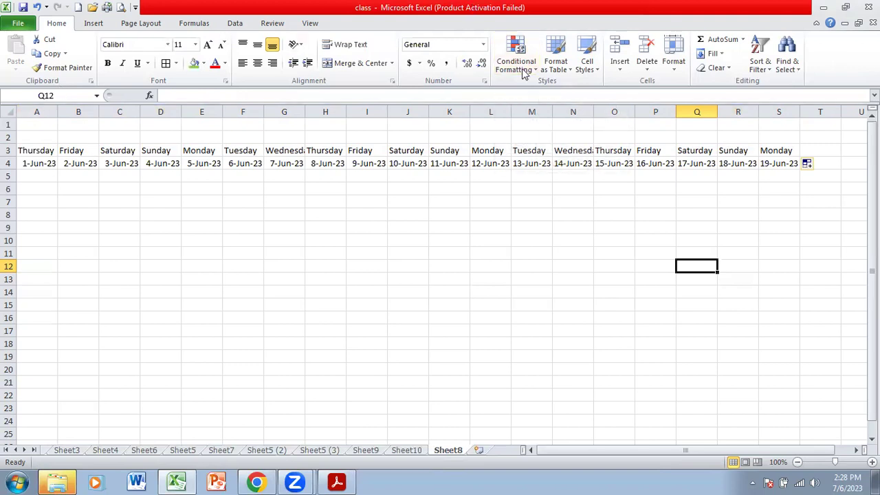
Look through the neighbouring sheets and bring up the Class 20 title page on Sheet5.
left_click(265, 451)
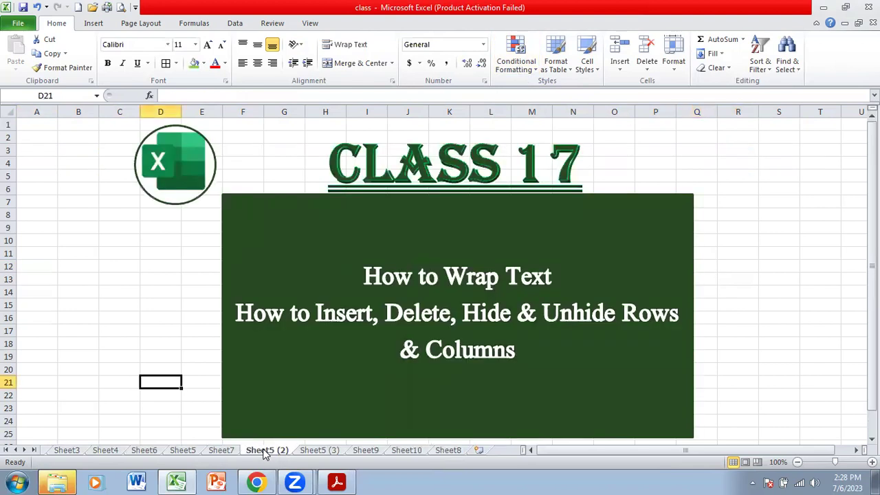
left_click(221, 451)
left_click(184, 452)
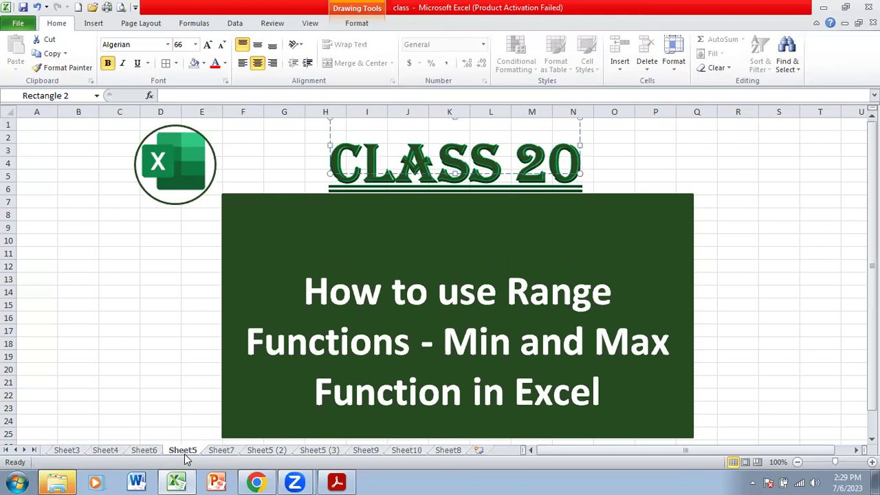
On Sheet7, clear the contents of the sum and average columns in P4:R14.
left_click(220, 451)
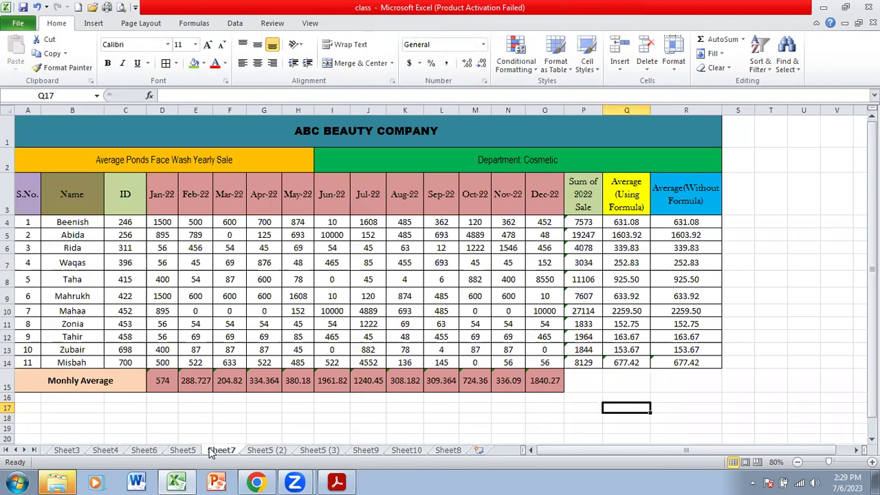
left_click(625, 225)
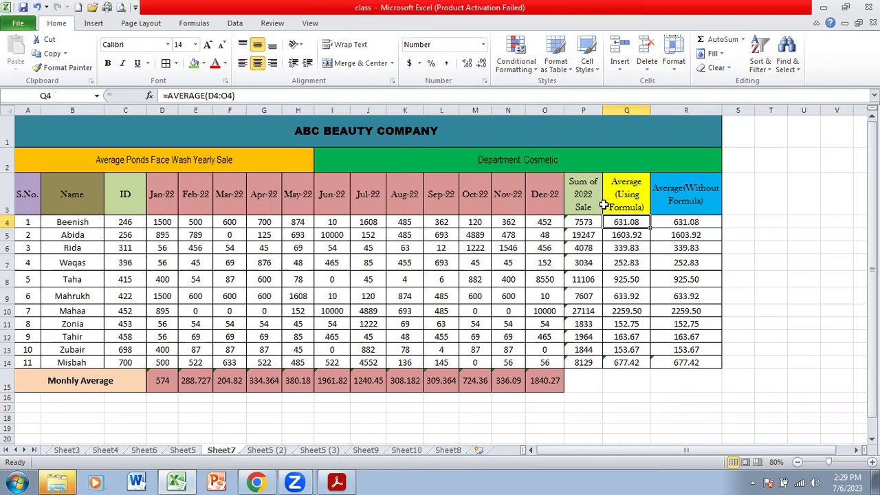
left_click_drag(592, 223, 704, 362)
right_click(704, 361)
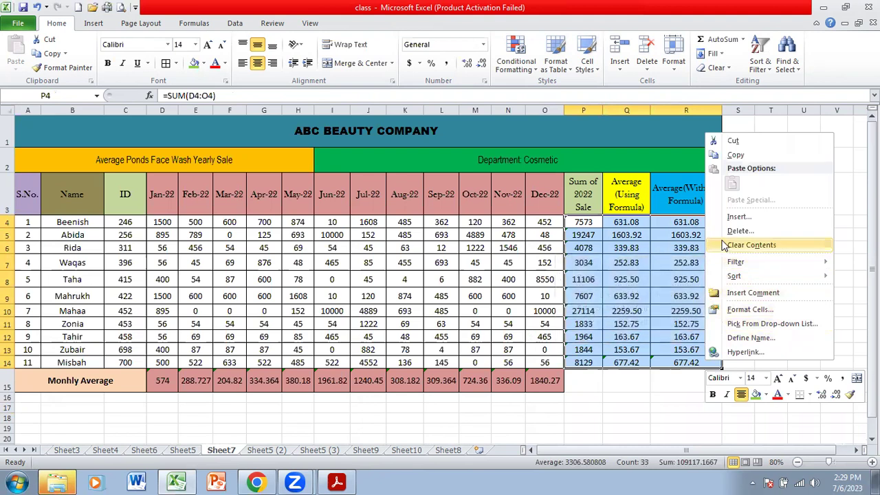
left_click(750, 245)
left_click(727, 309)
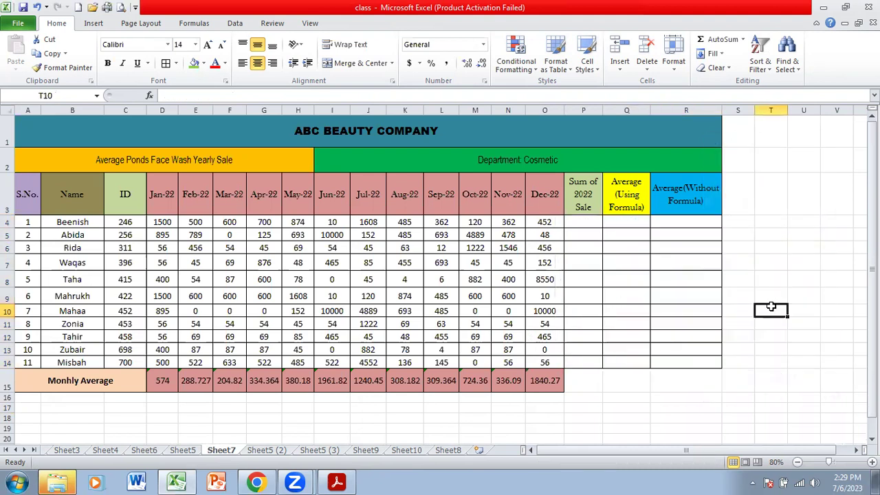
Replace the headers in P3, Q3 and R3 with "MIN", "MAX" and "RANGE".
left_click(593, 196)
type("MIN")
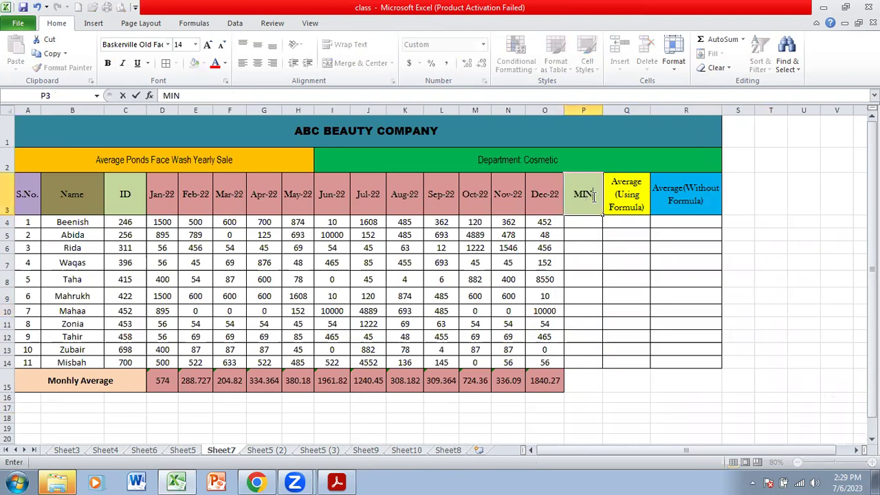
left_click(622, 200)
type("MAX")
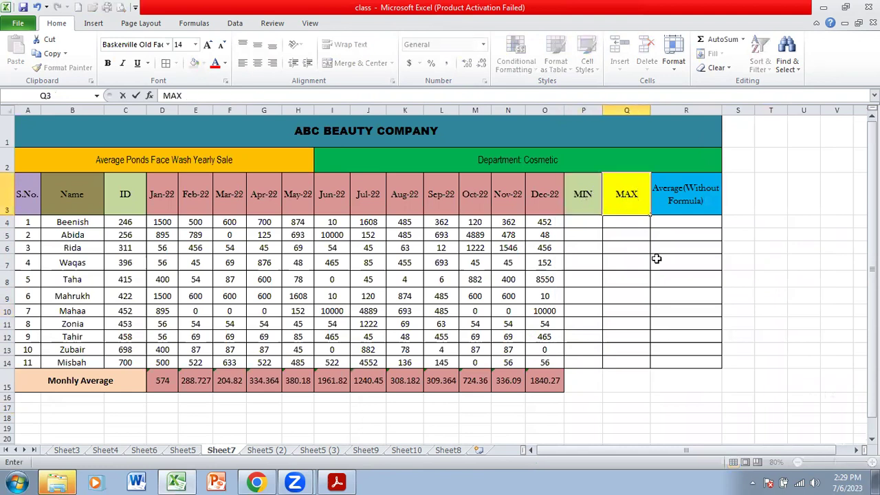
left_click(654, 258)
left_click(676, 181)
type("RANGE")
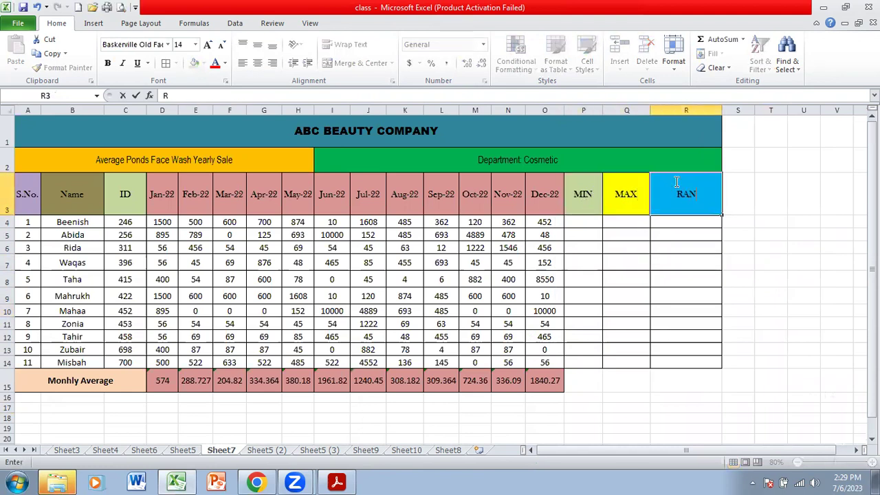
left_click(757, 280)
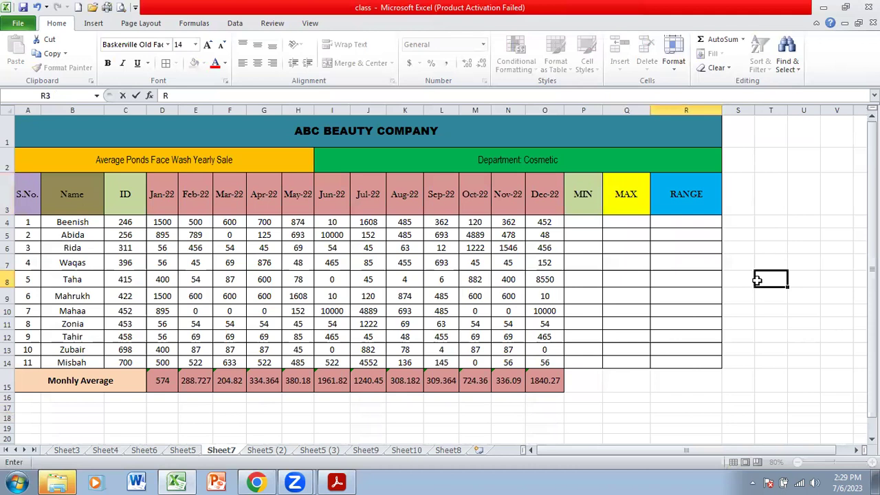
Enter =MIN(D4:O4) in P4 to find the lowest monthly sale in the first data row.
left_click(579, 220)
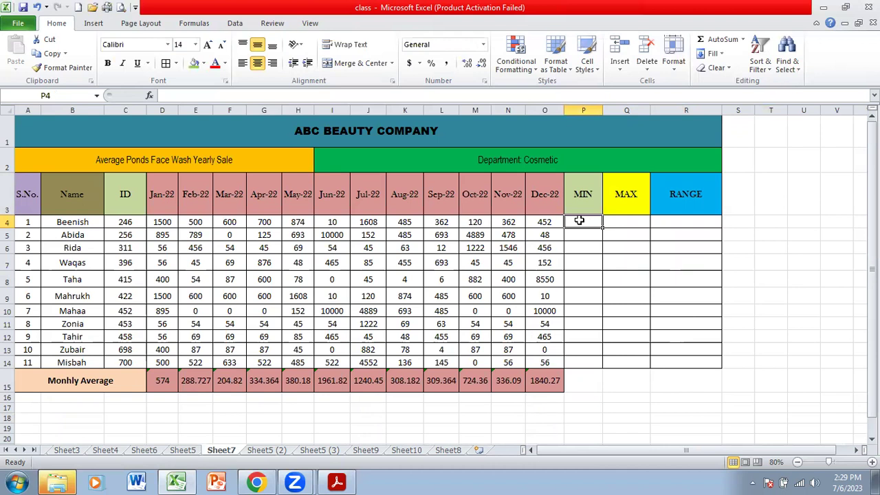
type("=")
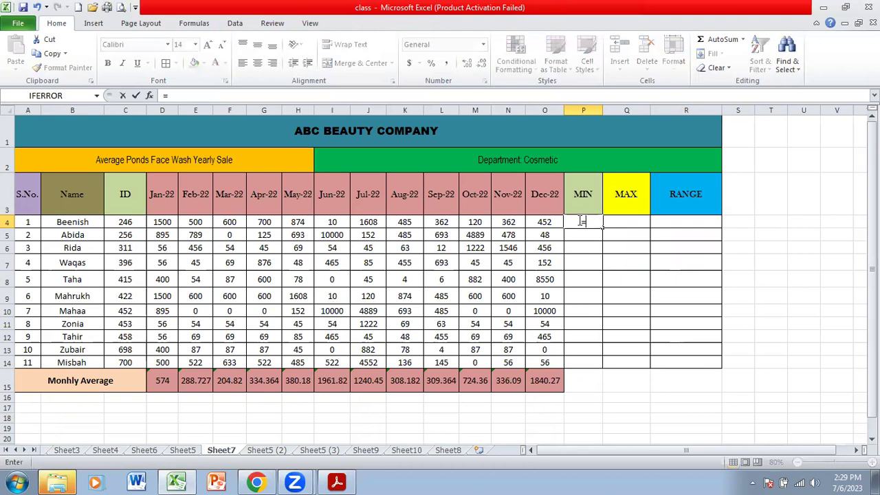
type("MIN")
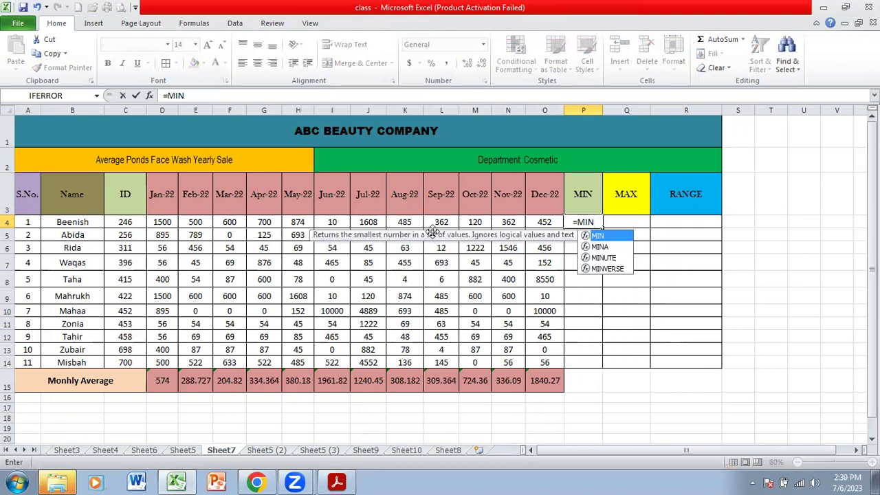
type("(")
left_click_drag(153, 221, 537, 221)
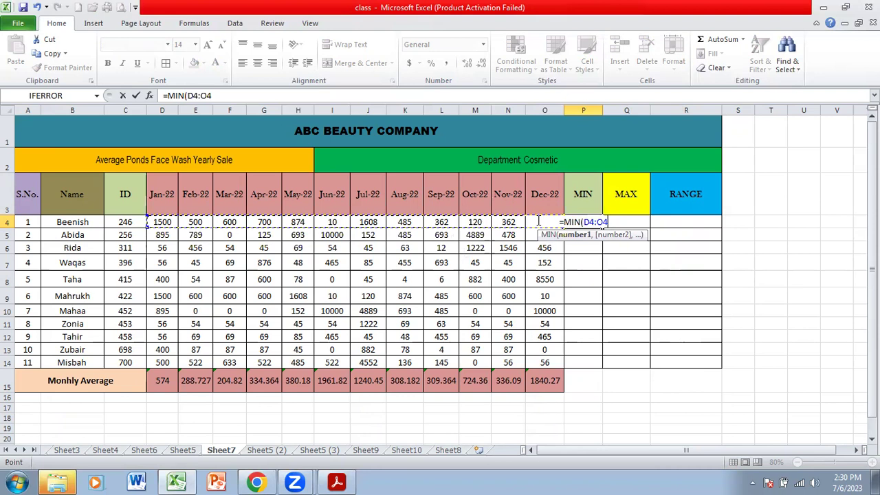
type(")")
key("Return")
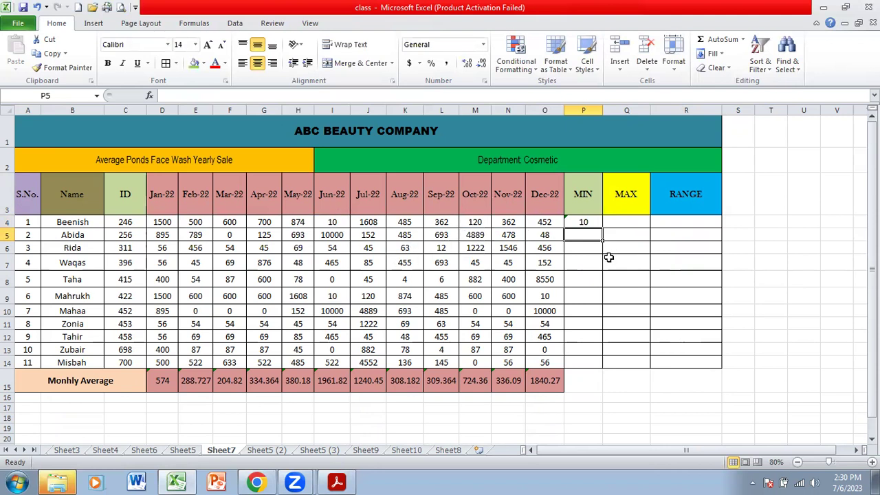
Enter =MAX(D4:O4) in Q4 to find the highest monthly sale in the first data row.
left_click(624, 220)
type("=")
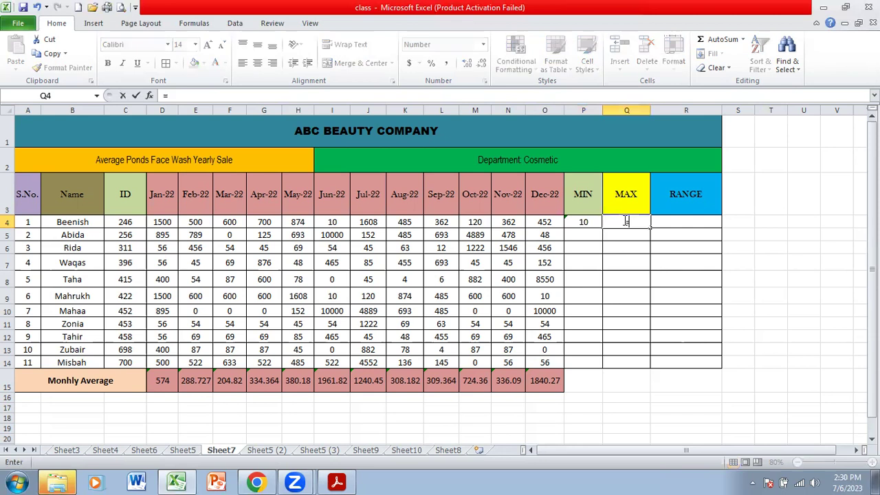
type("MAX")
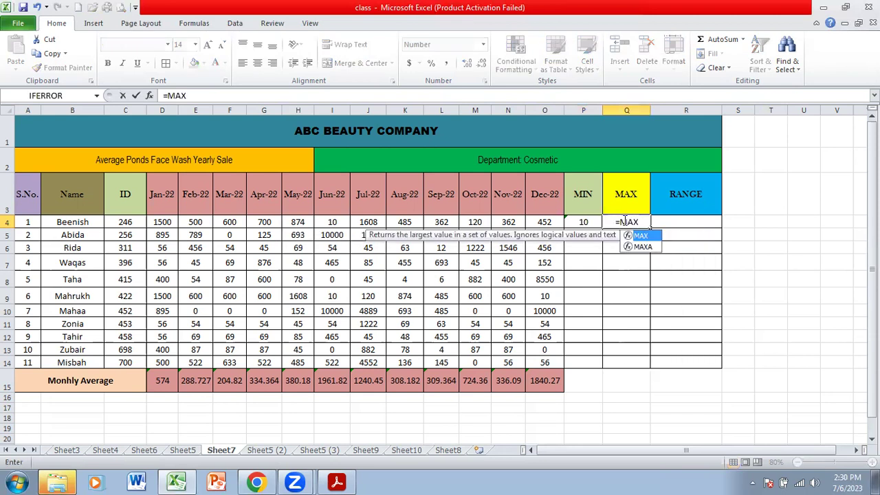
type("(")
left_click_drag(172, 227, 537, 222)
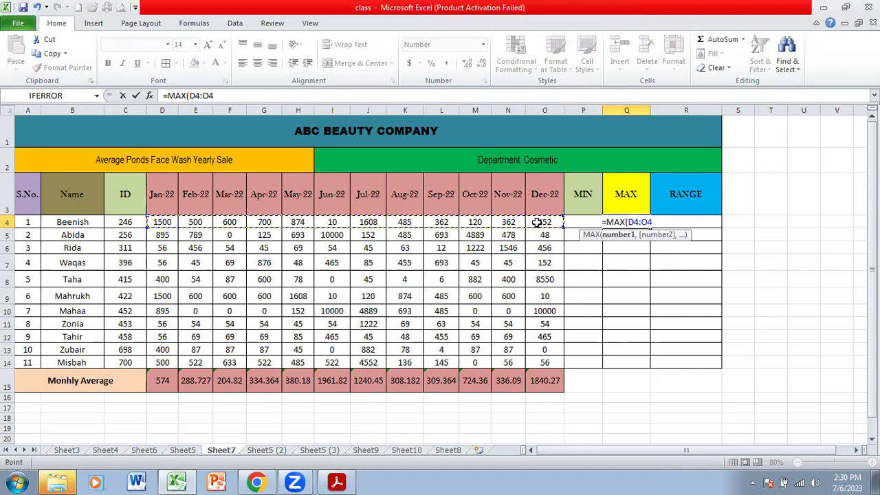
type(")")
key("Return")
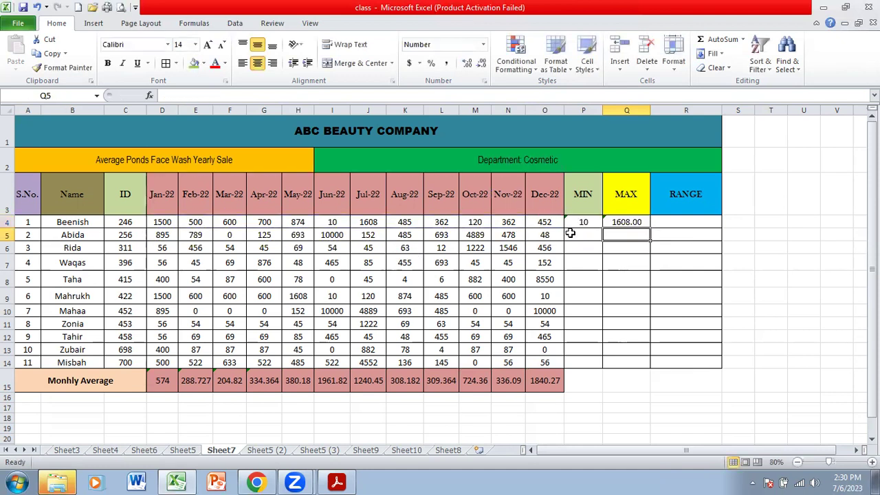
Format the MAX result in Q4 to show no decimal places.
left_click(638, 222)
right_click(638, 222)
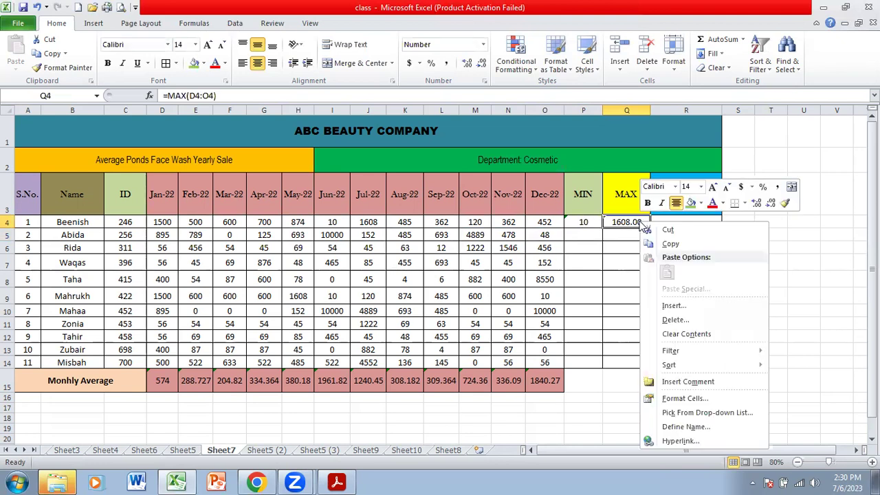
left_click(771, 203)
left_click(771, 203)
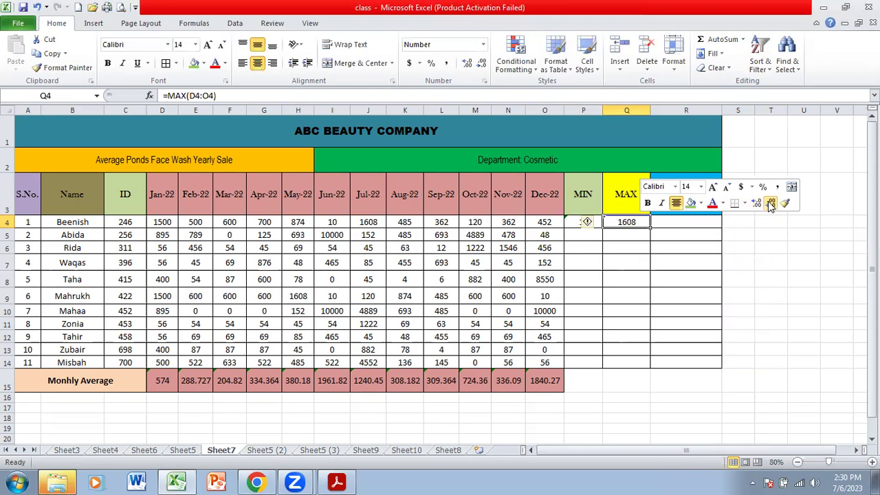
left_click(785, 260)
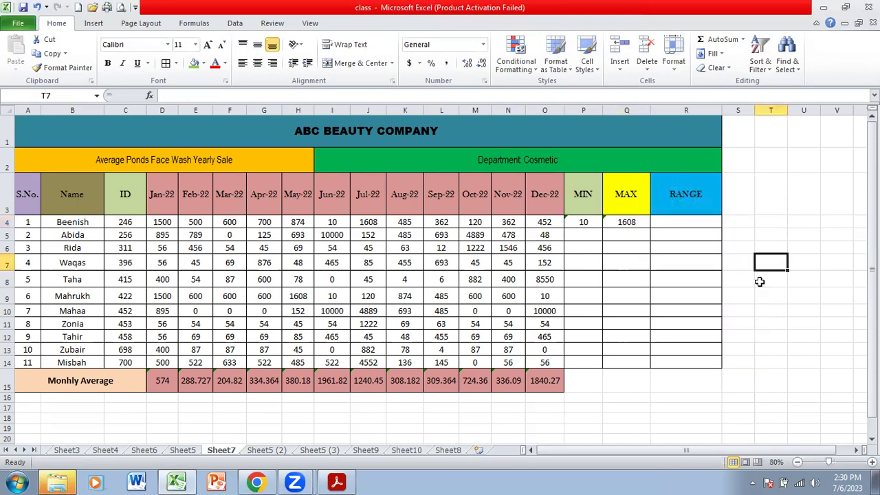
Try filling the MIN formula from P4 down to P14, and undo the fill.
left_click(590, 222)
left_click_drag(603, 230, 602, 372)
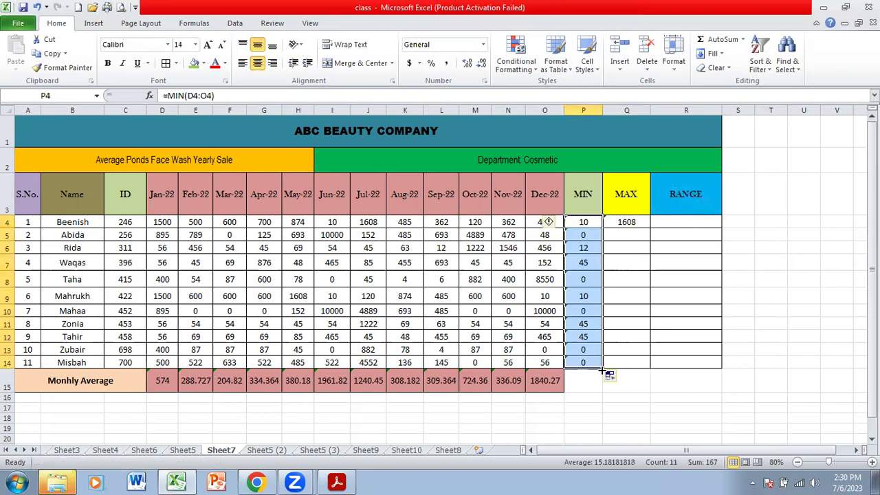
key("ctrl+z")
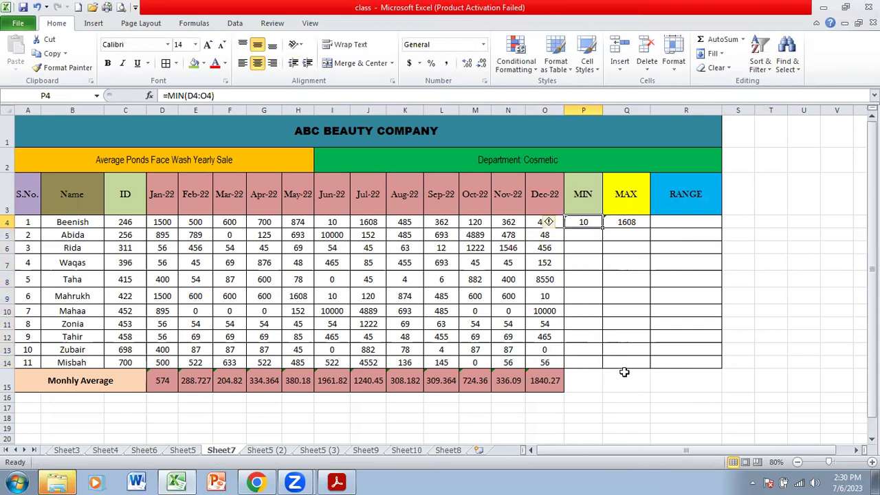
left_click(625, 396)
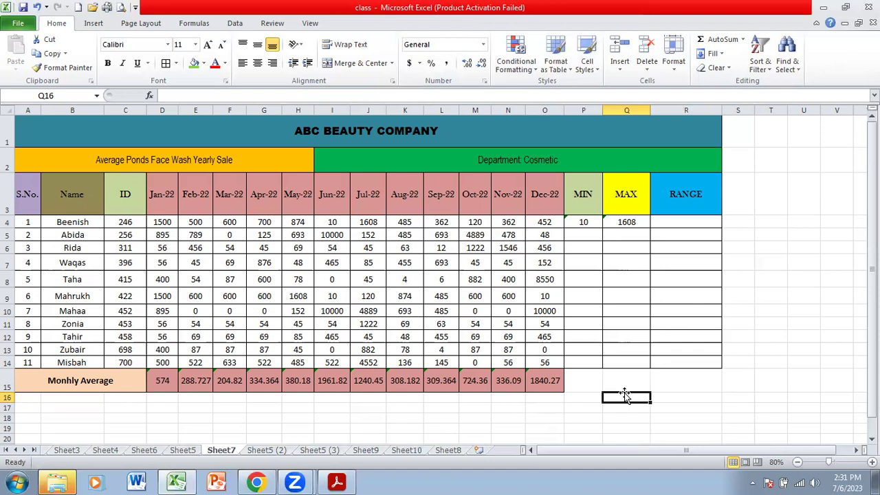
Delete the MIN formula in P4 and the MAX formula in Q4.
left_click(585, 223)
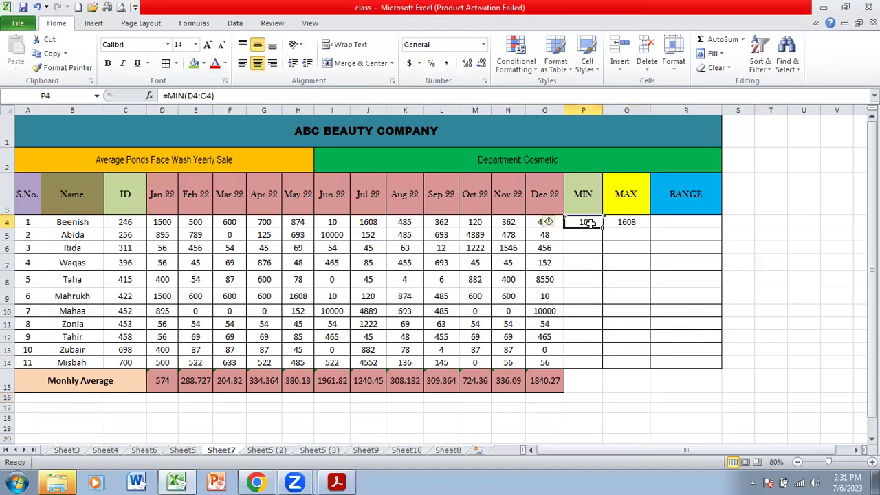
key("Delete")
left_click(615, 291)
left_click(615, 222)
key("Delete")
left_click(605, 256)
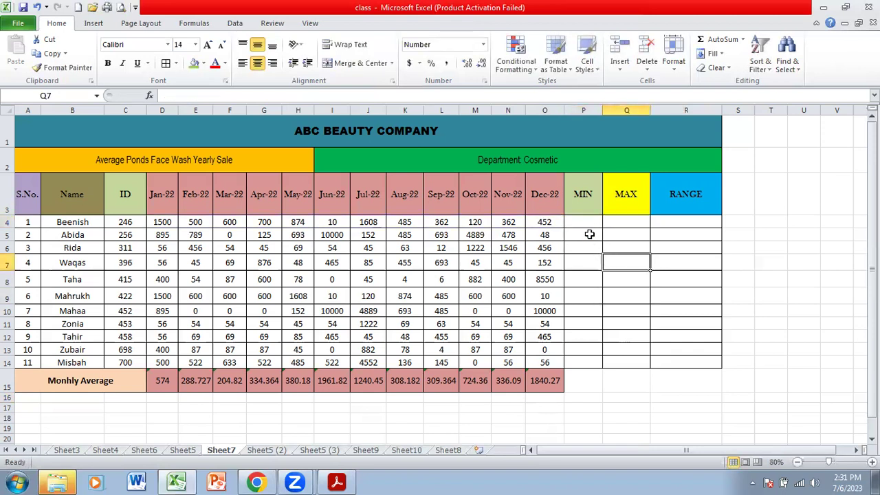
Enter =MIN(D4:O4) in the empty cell P4 under the MIN header.
left_click(588, 222)
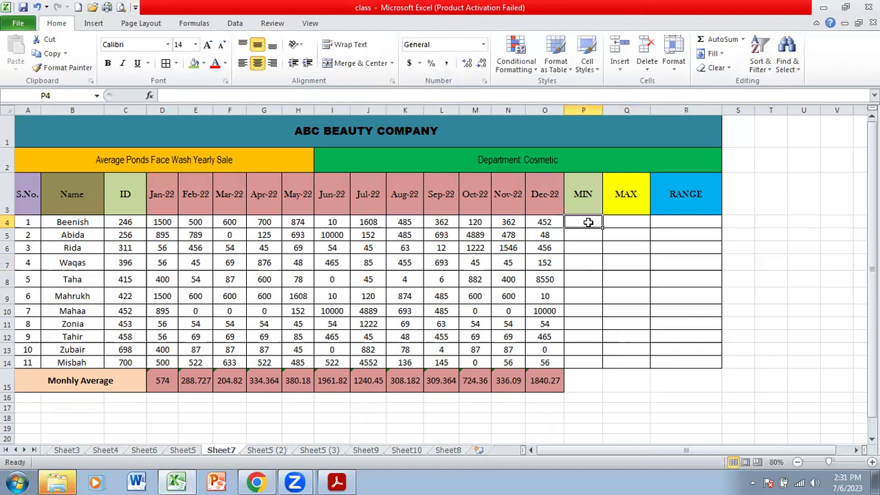
type("=MIN")
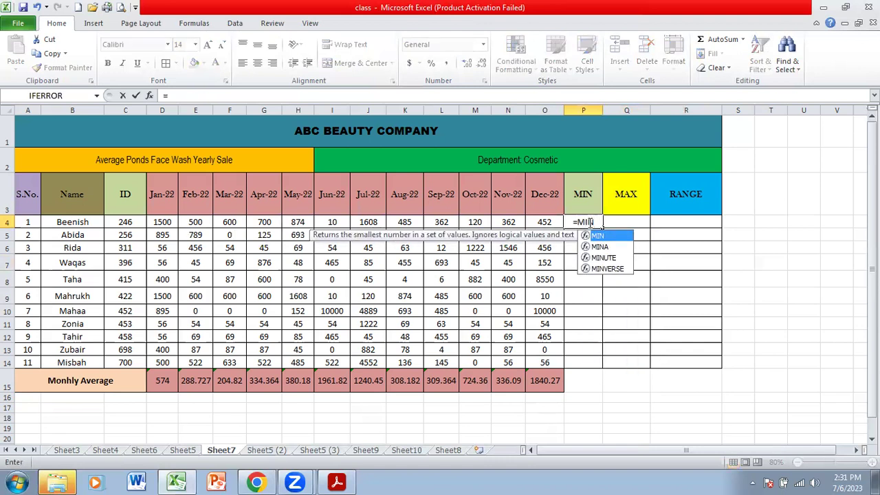
type("(")
left_click(162, 222)
left_click_drag(247, 218, 535, 226)
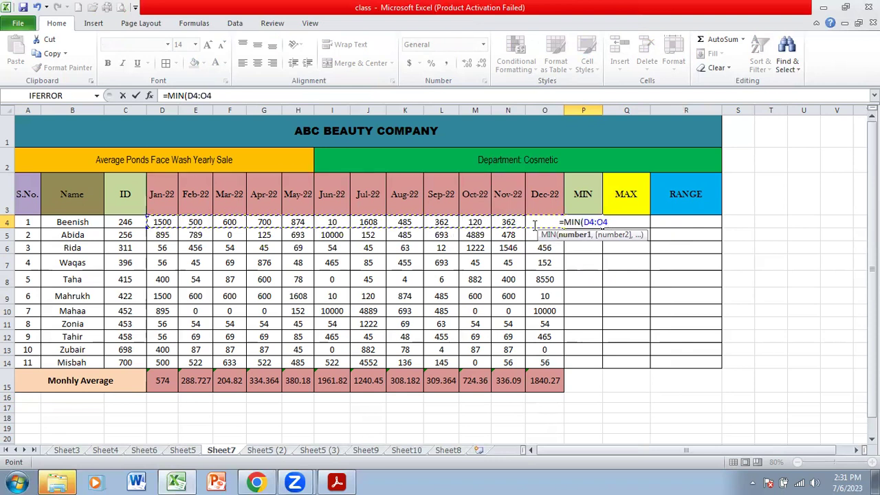
type(")")
key("Return")
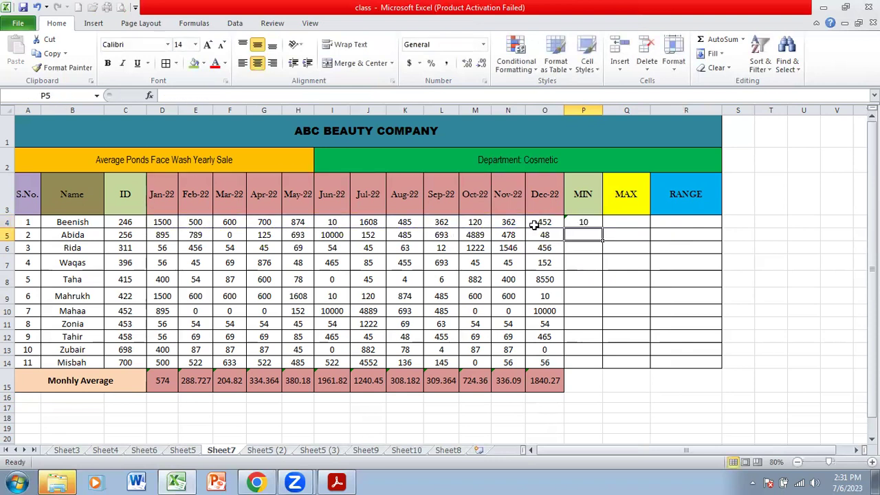
Fill the MIN formula from P4 down the column to P14.
left_click(573, 221)
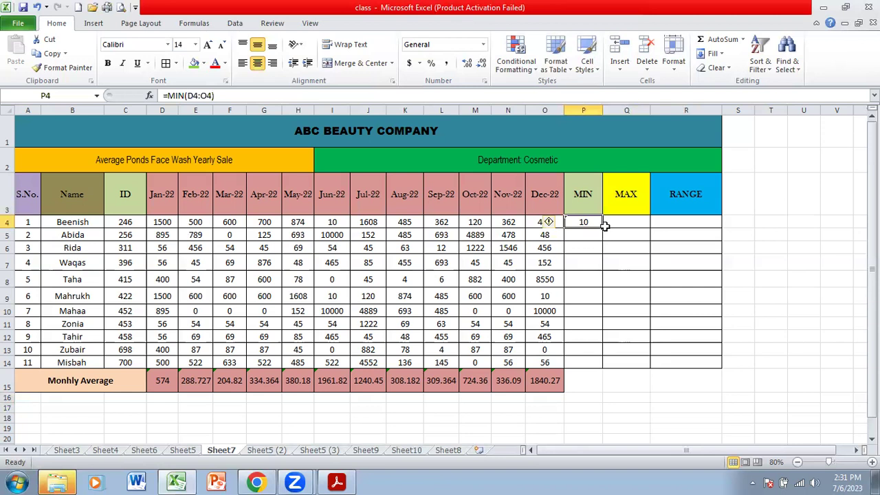
left_click(610, 231)
left_click(593, 226)
left_click_drag(602, 227, 602, 368)
left_click(577, 415)
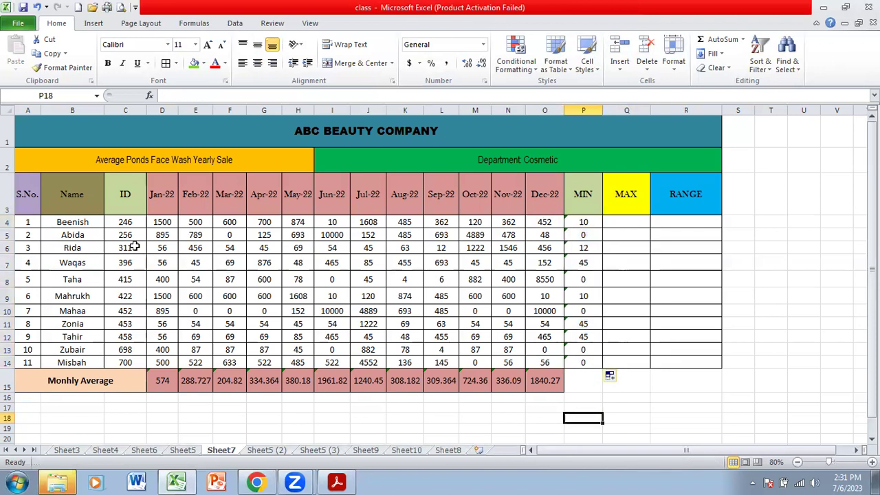
Check the MIN results in rows 5 to 7 against the monthly sales in the same rows.
left_click(218, 235)
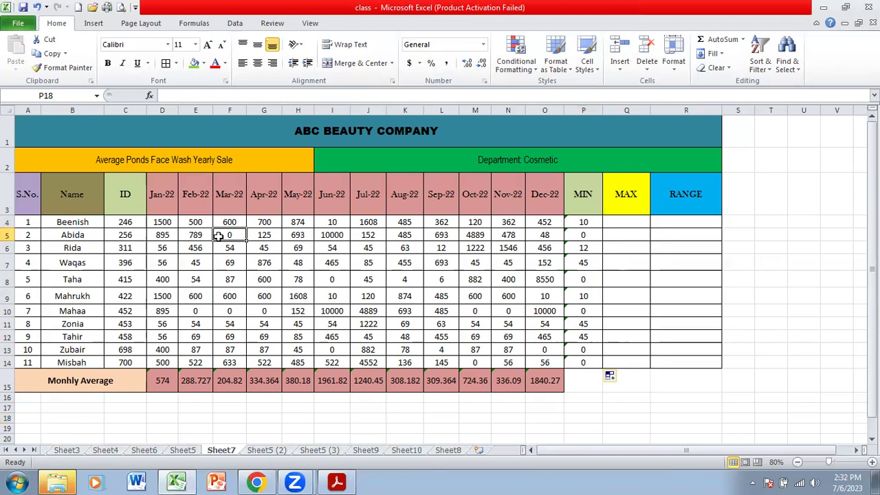
left_click(575, 248)
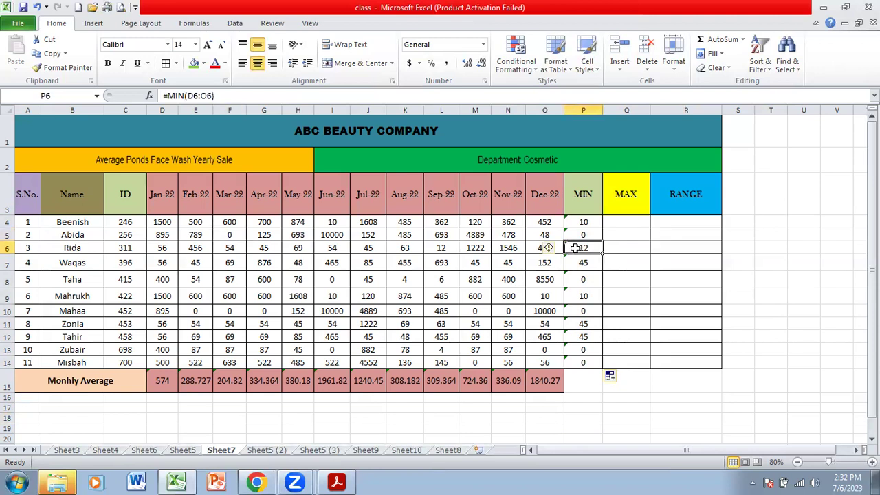
key("Left")
key("Left")
key("Left")
key("Left")
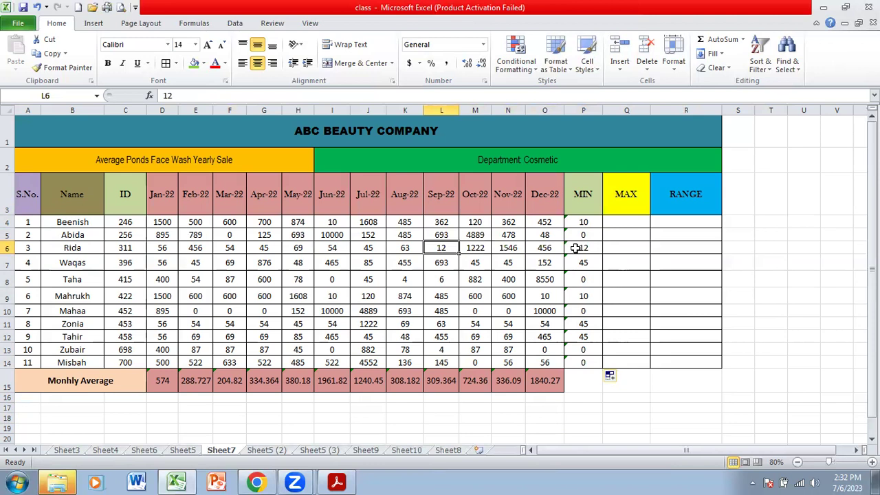
left_click(585, 262)
key("Left")
key("Left")
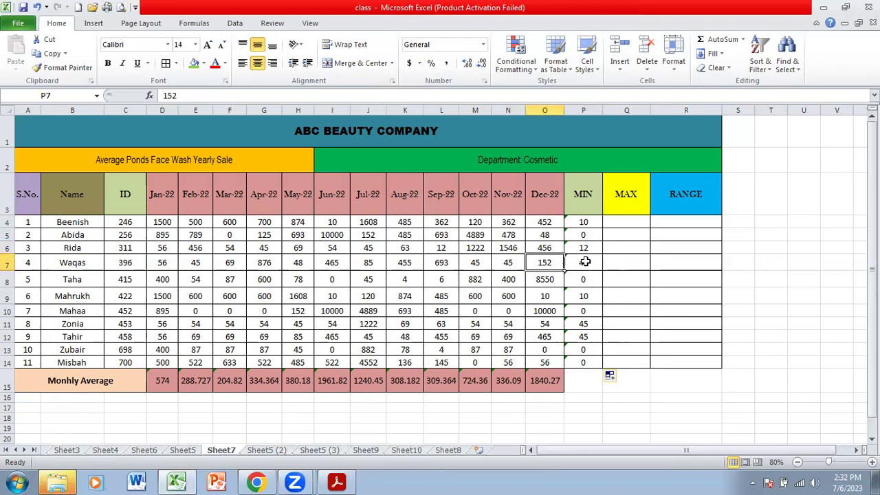
key("Left")
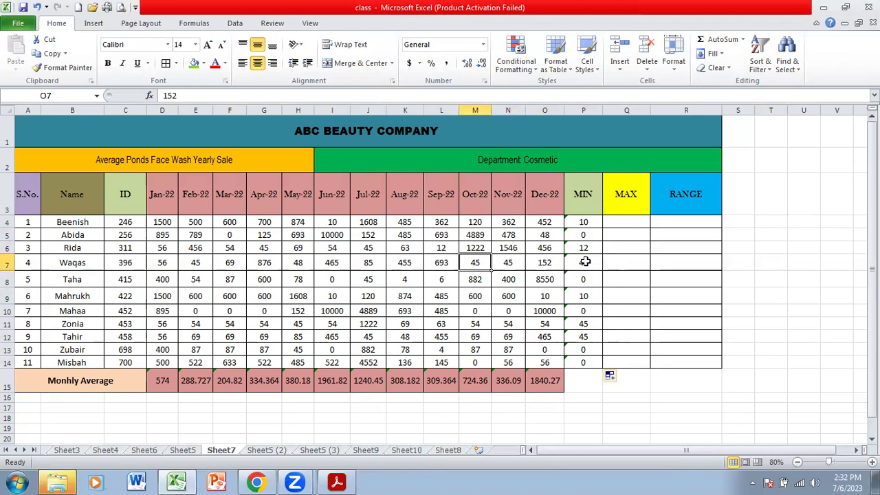
Check the MIN results in rows 8 and 9 by moving through their monthly sales.
left_click(593, 279)
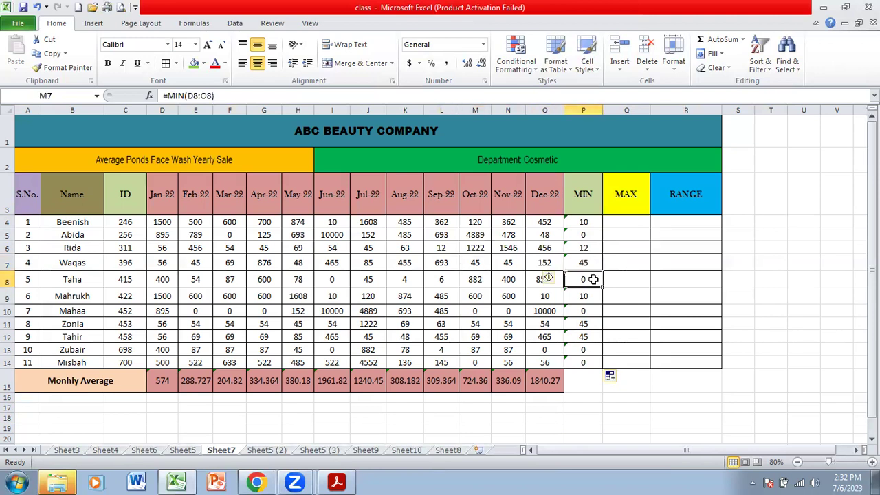
key("Left")
key("Left")
key("Left")
key("Left")
key("Left")
key("Left")
key("Left")
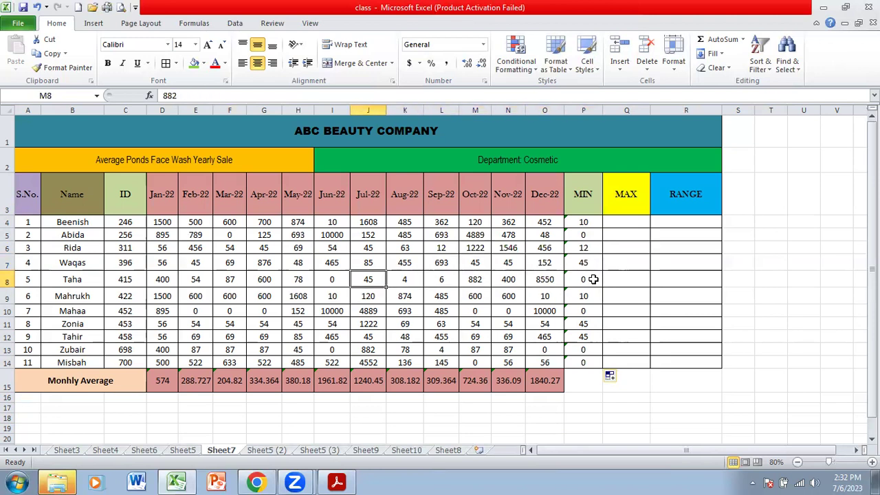
key("Down")
key("Right")
key("Right")
key("Right")
key("Right")
key("Right")
key("Right")
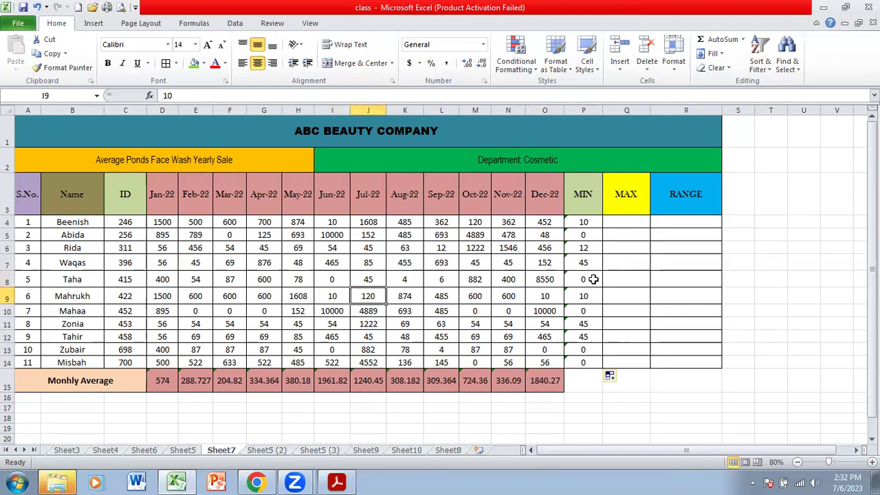
Check the MIN results in rows 9 to 11 by moving through the monthly sales in those rows.
key("Left")
key("Left")
key("Left")
key("Left")
key("Left")
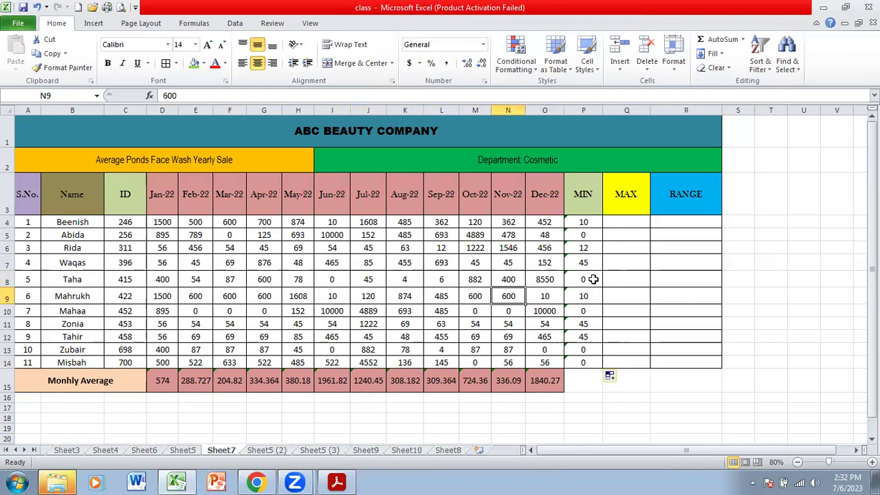
key("Left")
key("Down")
key("Left")
key("Left")
key("Left")
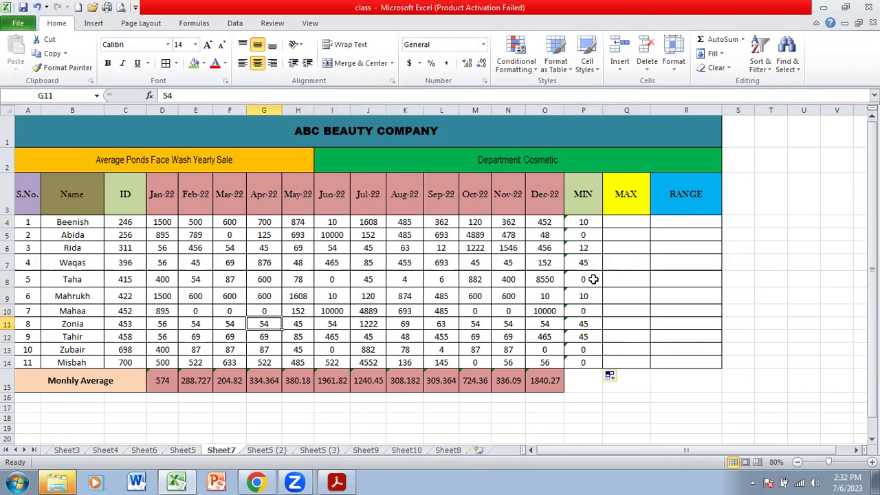
key("Left")
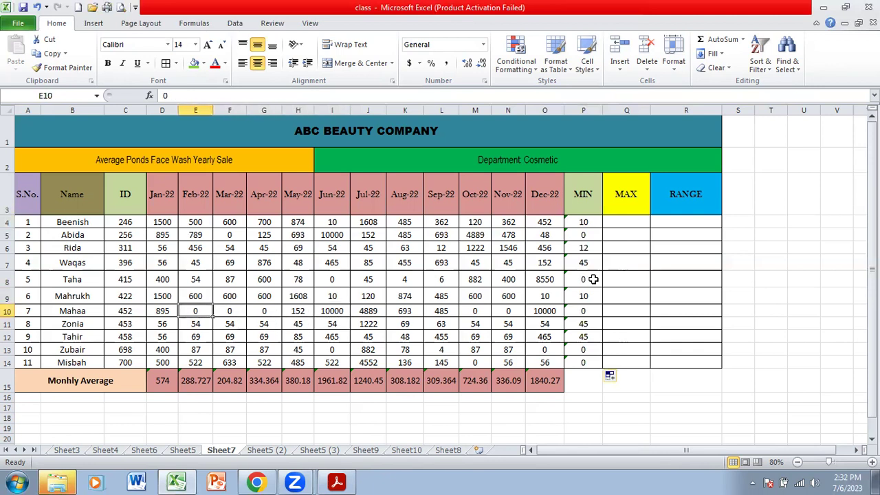
Enter =MAX(D4:O4) in cell Q4 under the MAX header.
left_click(640, 221)
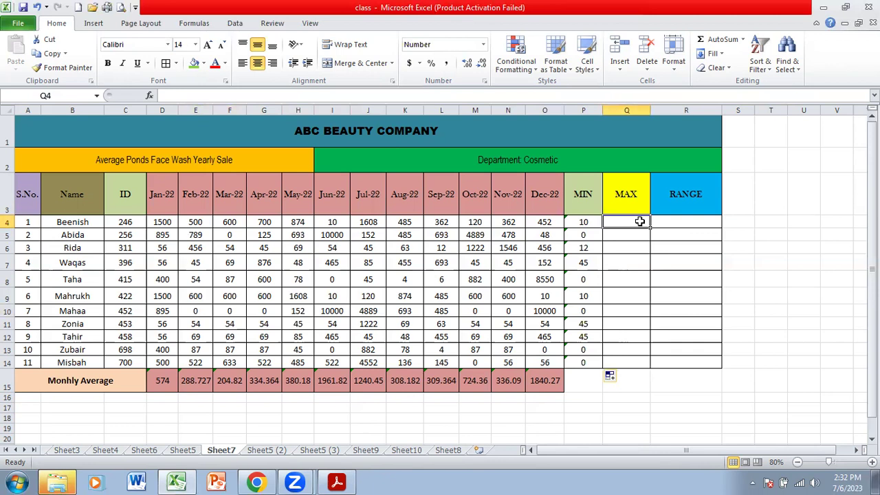
type("=MAX")
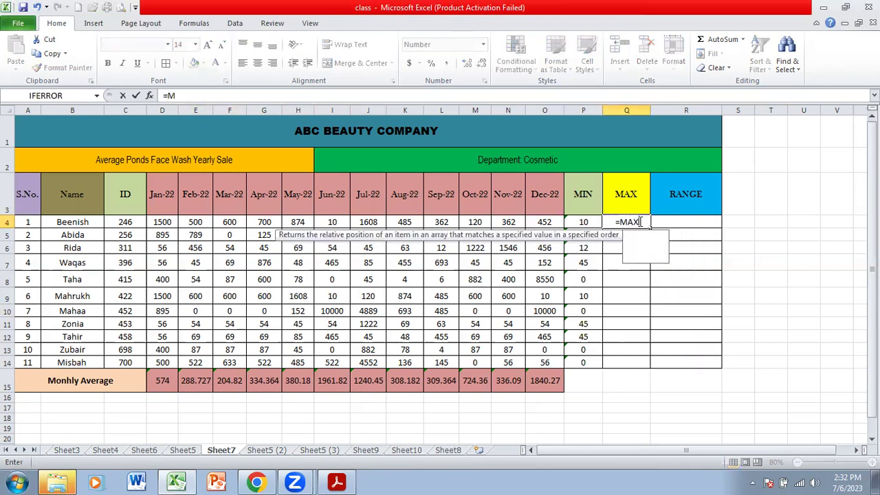
type("(")
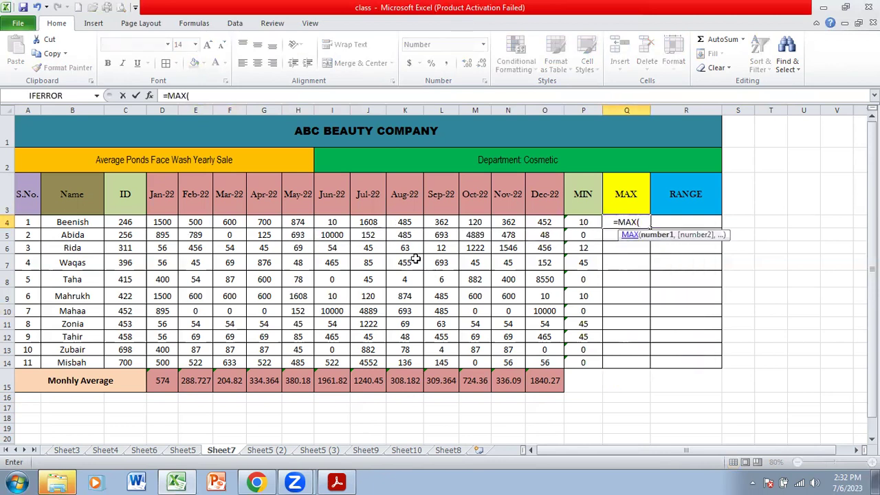
left_click_drag(169, 222, 540, 229)
type(")")
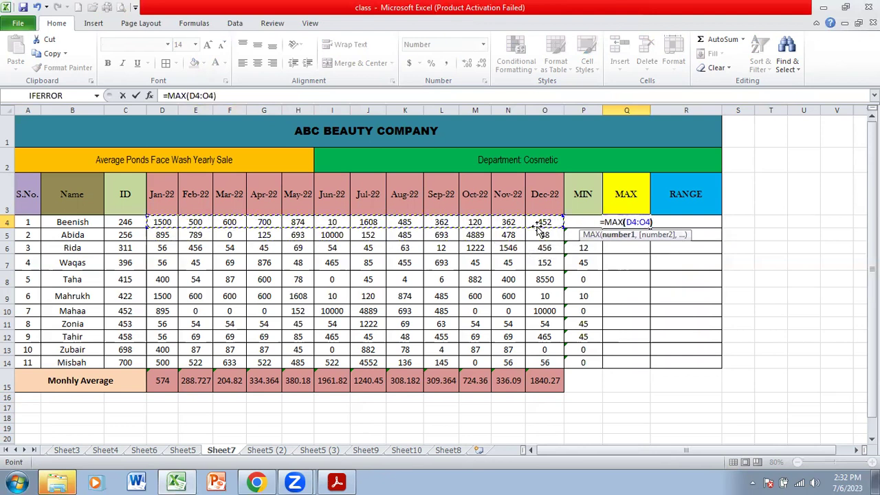
key("Return")
Fill the MAX formula from Q4 down the column to Q14.
left_click(623, 221)
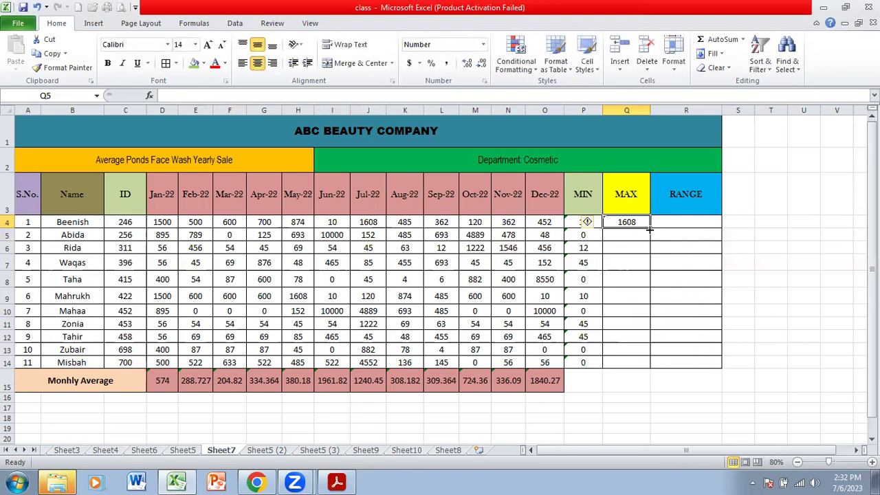
left_click_drag(650, 229, 647, 366)
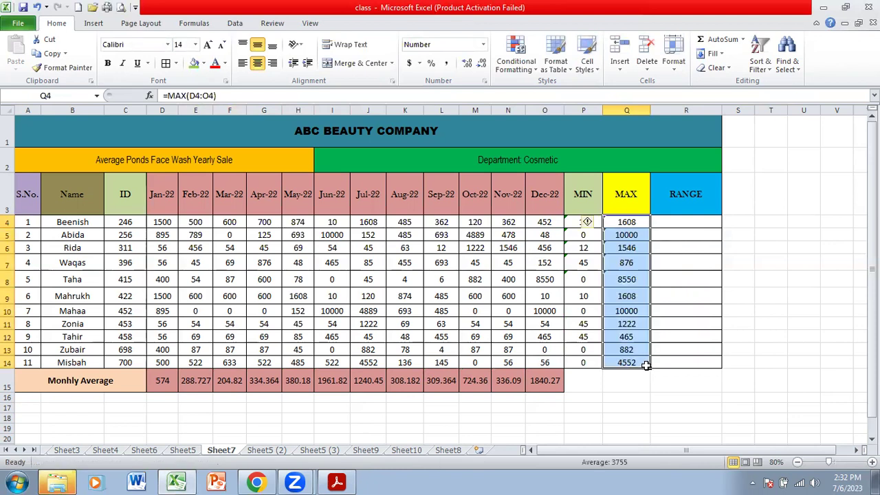
left_click(626, 395)
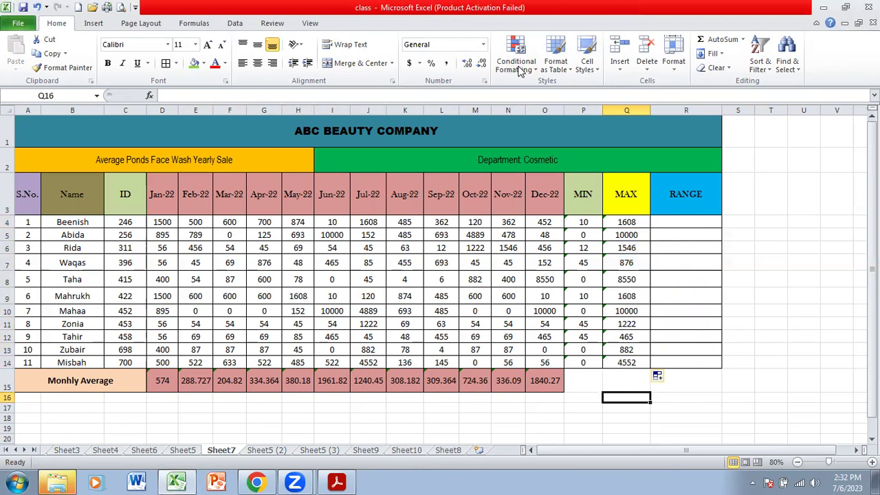
left_click(498, 89)
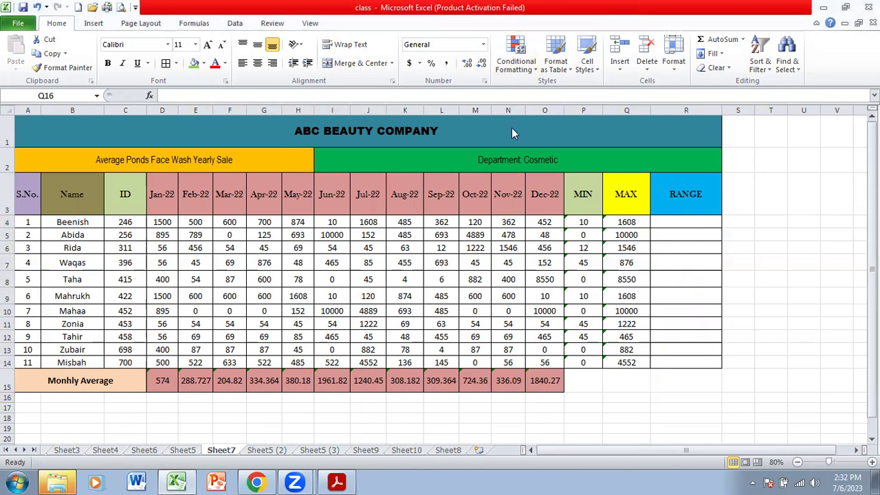
Enter =Q4-P4 in cell R4 under the RANGE header to subtract the minimum from the maximum.
left_click(665, 221)
left_click(666, 221)
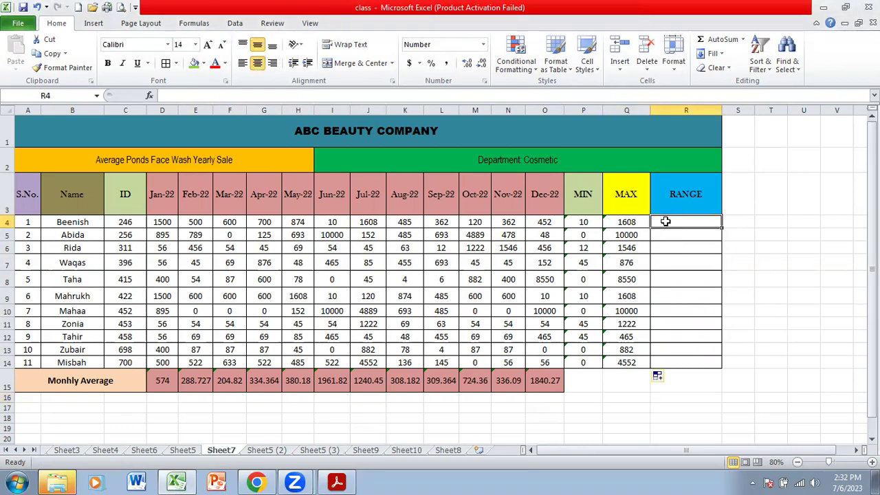
type("=")
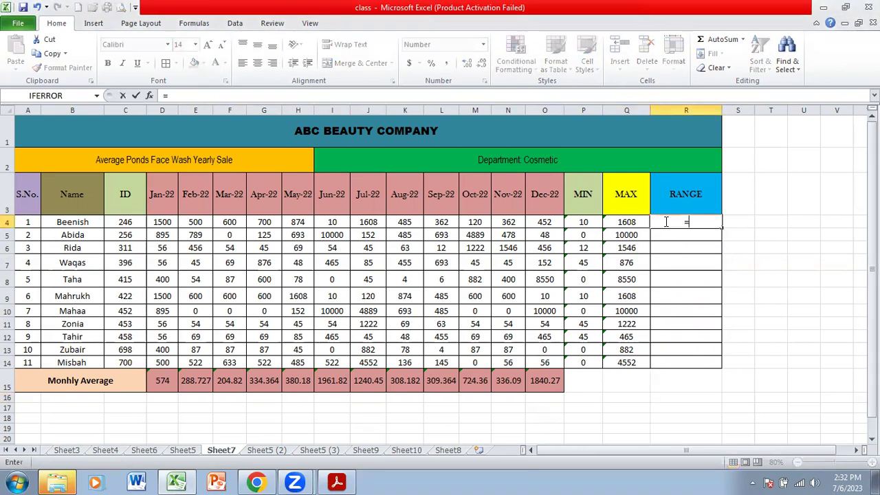
key("BackSpace")
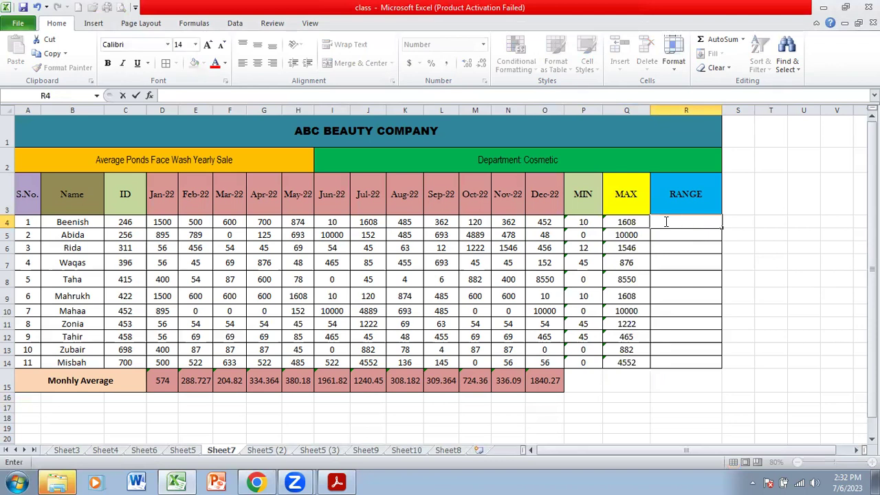
type("=")
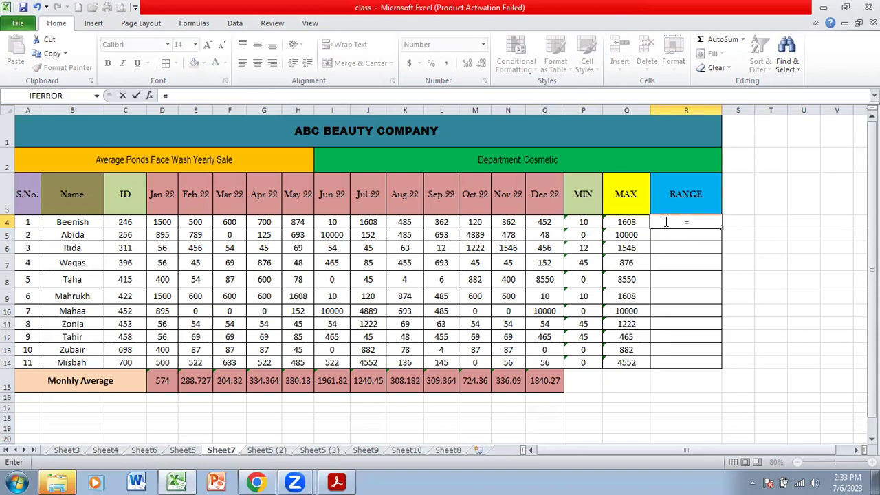
left_click(629, 222)
type("-")
left_click(587, 222)
key("Return")
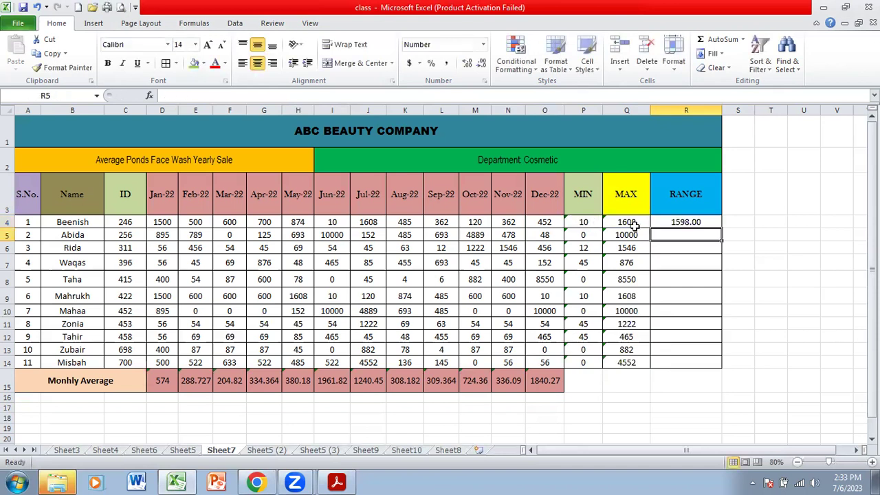
Reduce the number format of the range value in R4 to zero decimal places.
left_click(669, 218)
right_click(671, 218)
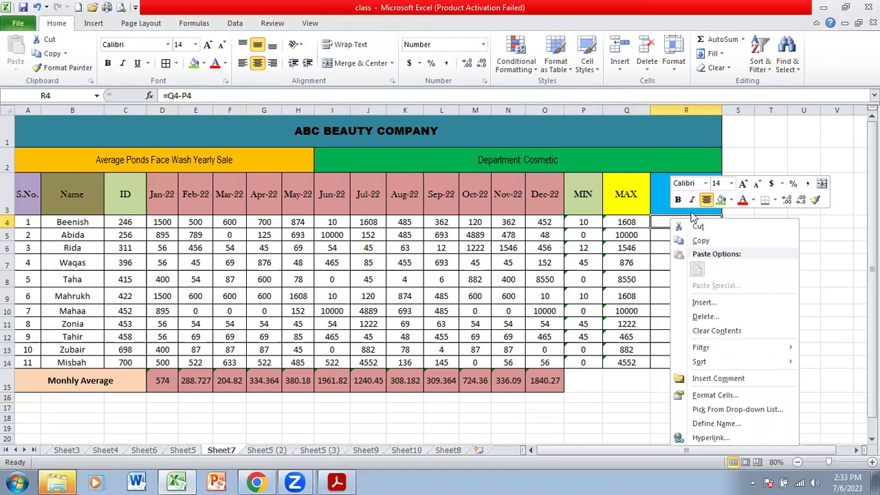
left_click(802, 200)
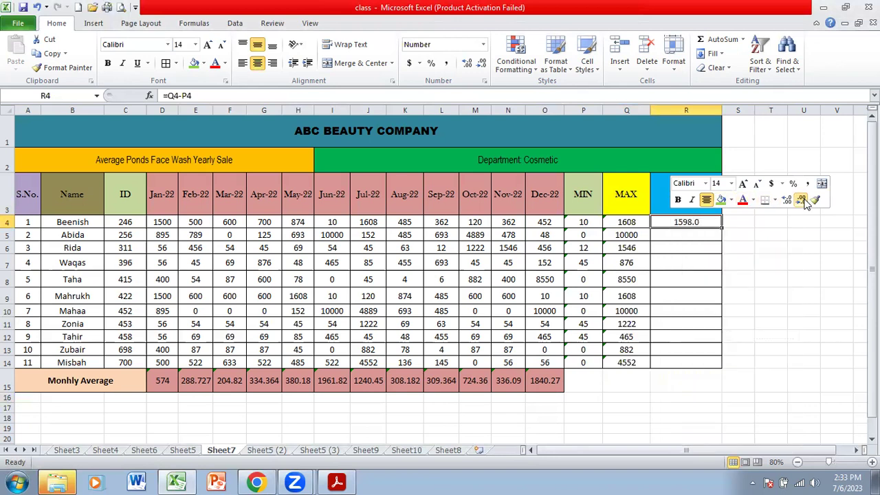
left_click(802, 200)
left_click(738, 244)
Fill the range formula from R4 down the column to R14 and reselect R4.
left_click(716, 224)
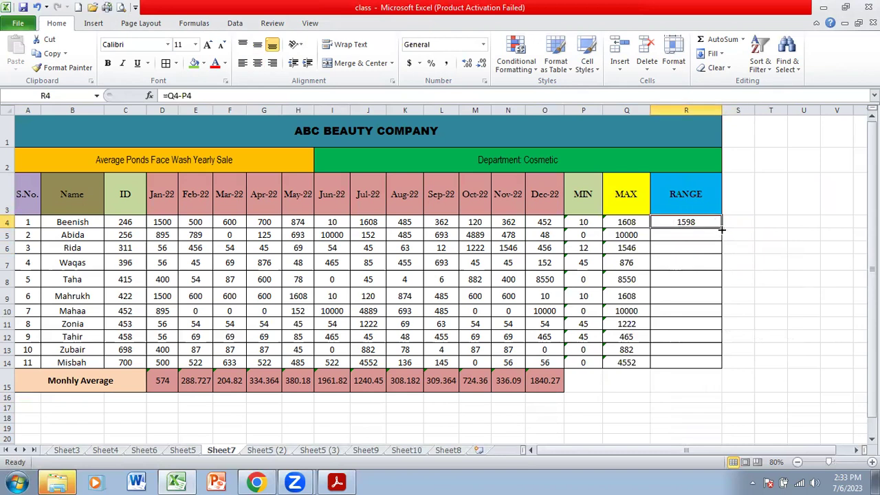
left_click_drag(721, 227, 722, 370)
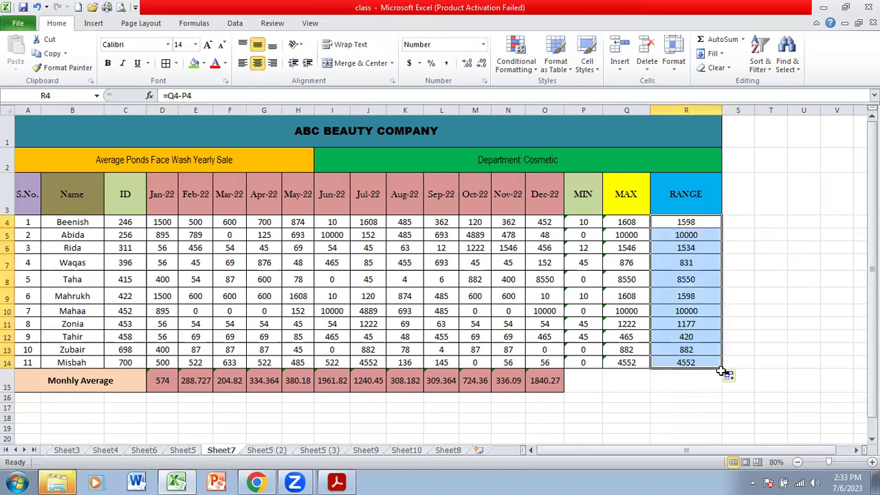
left_click(739, 362)
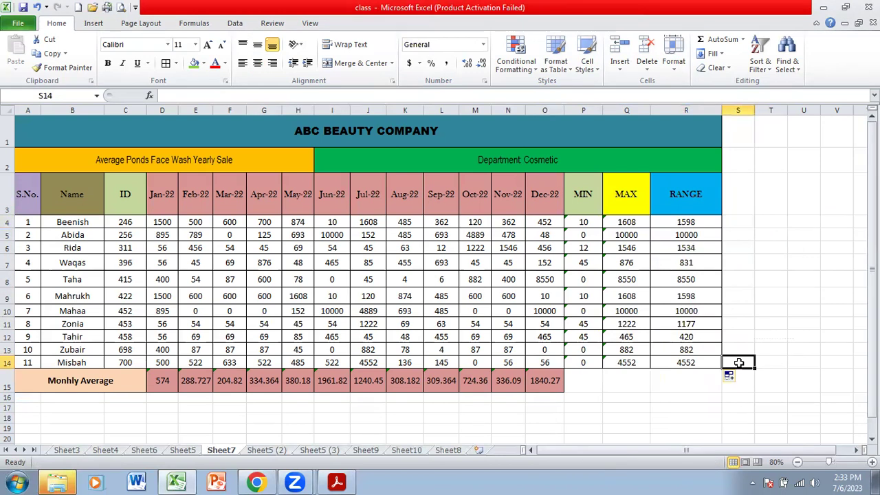
left_click(714, 235)
left_click(715, 221)
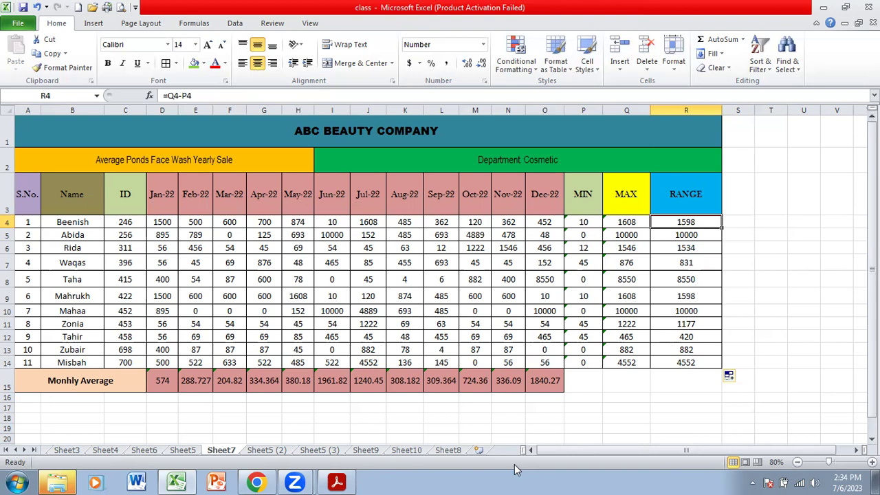
Switch to the attendance table on Sheet10 and inspect the Attendance Percentage formula in AM6.
left_click(447, 450)
left_click(415, 451)
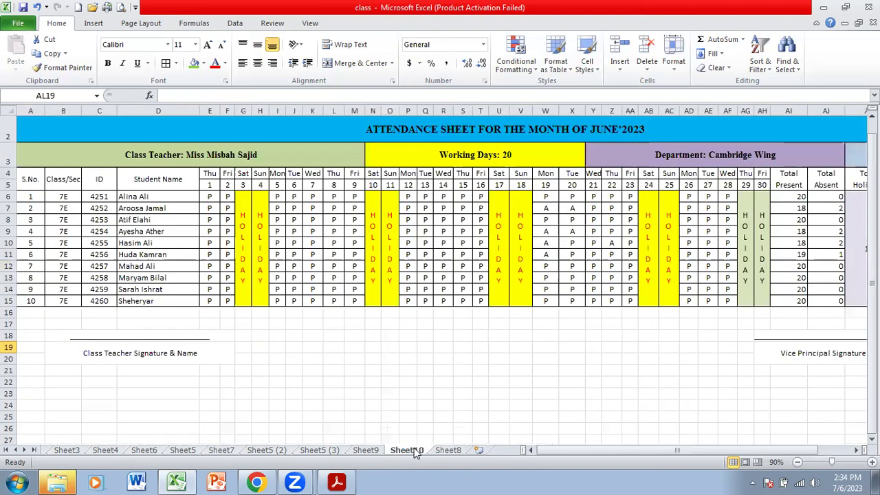
left_click(856, 451)
left_click(856, 450)
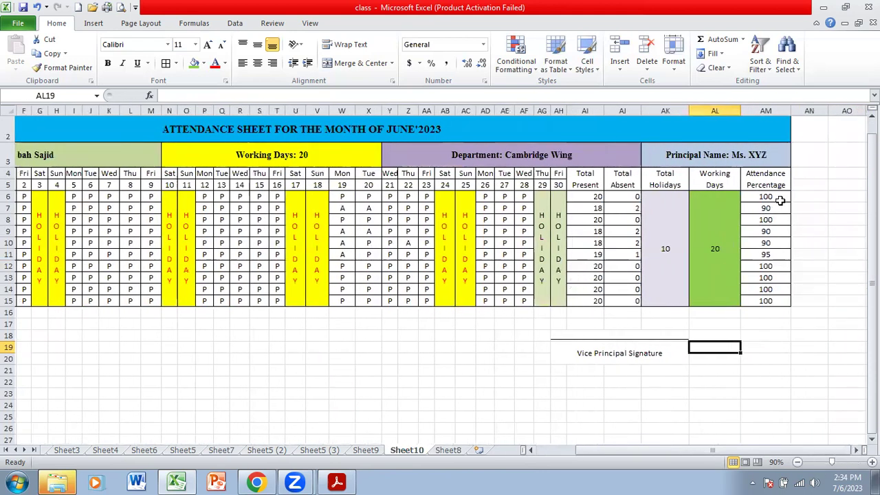
double_click(782, 198)
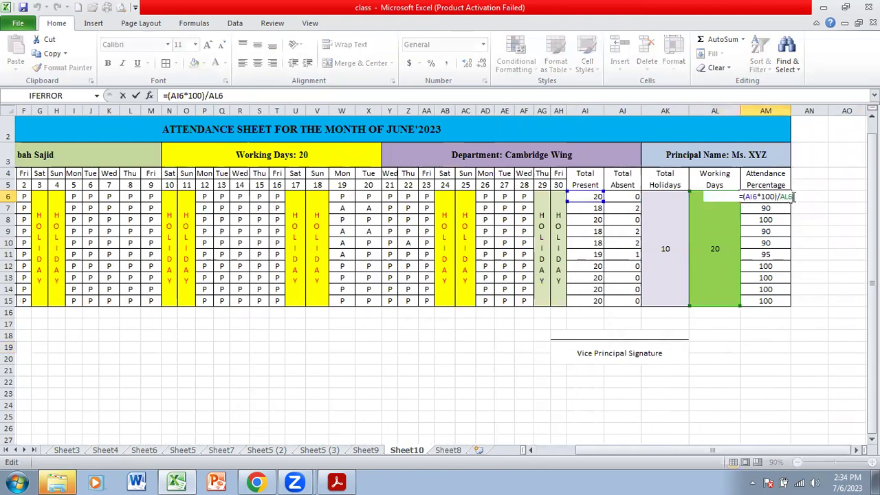
left_click(798, 265)
Clear the contents of the Attendance Percentage cells AM6:AM15.
left_click(773, 189)
left_click_drag(773, 198, 774, 307)
right_click(773, 308)
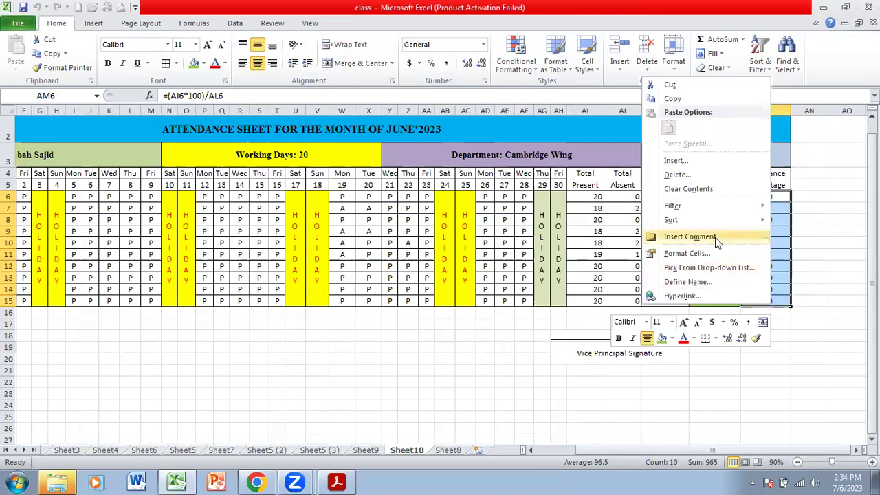
left_click(690, 190)
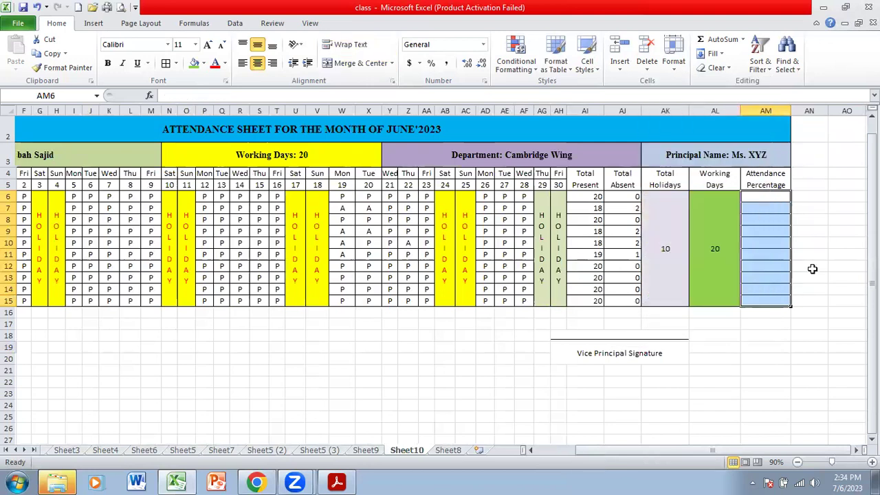
Enter =(AI6*100)/AL6 in AM6 to calculate the first student's attendance percentage from total present and working days.
left_click(760, 196)
type("=")
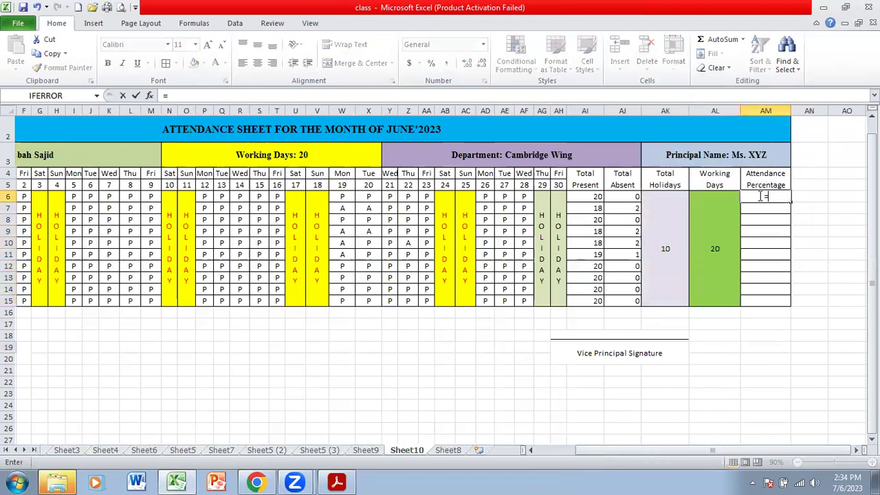
left_click(591, 196)
key("BackSpace")
key("BackSpace")
key("BackSpace")
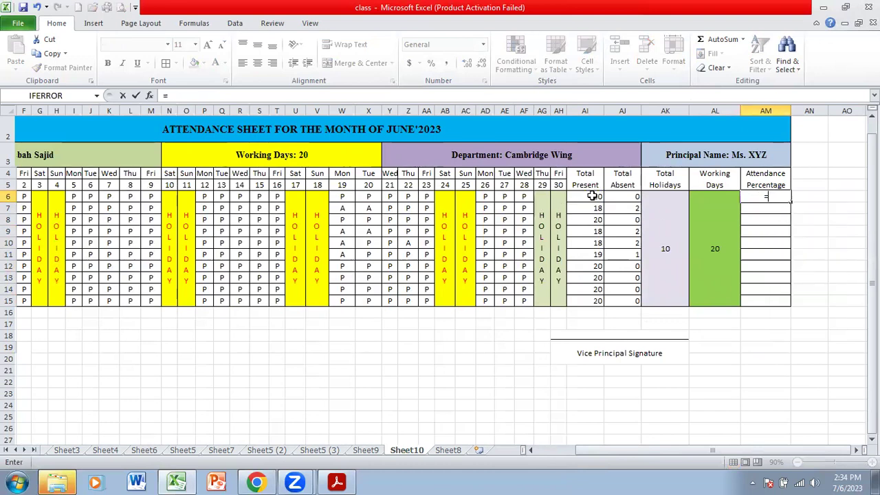
type("(")
left_click(575, 196)
type("*100")
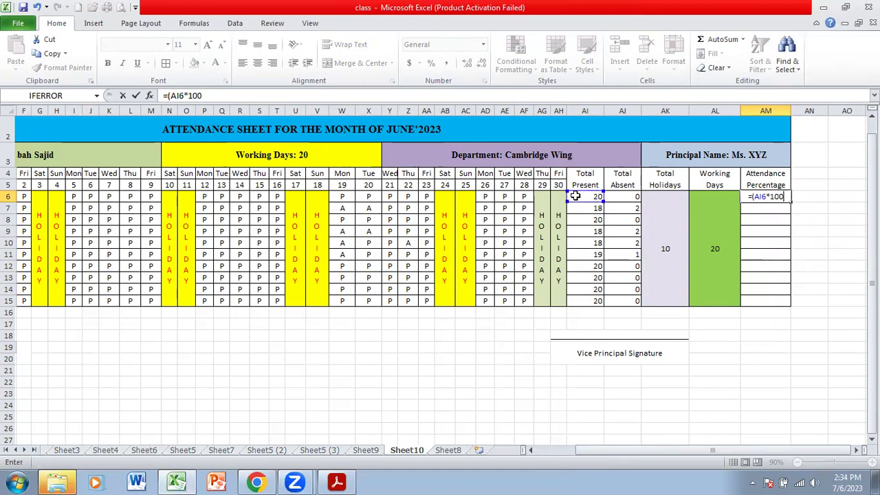
type(")/")
left_click(700, 236)
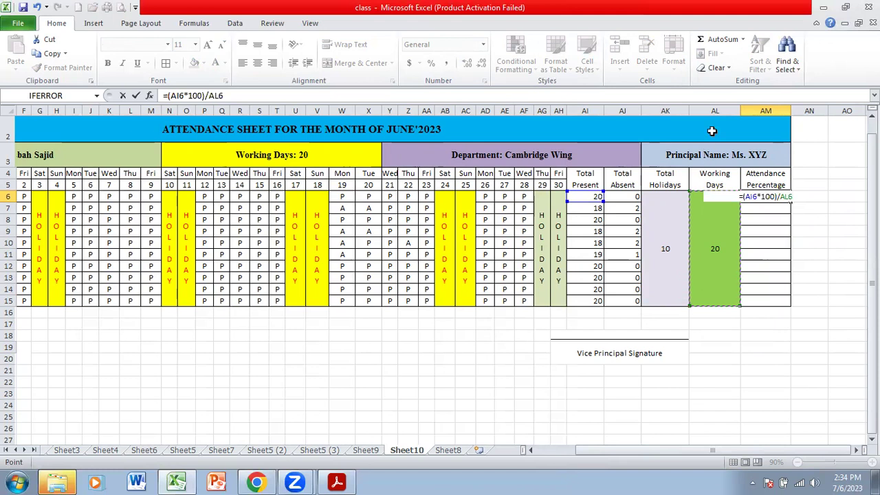
key("Return")
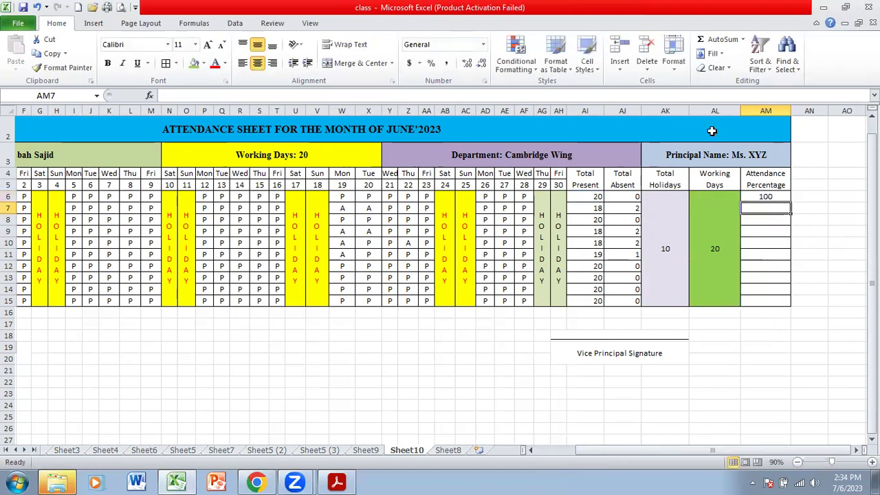
Fill the Attendance Percentage formula from AM6 down to AM15, and correct AM7 to =(AI7*100)/AL6.
left_click(777, 197)
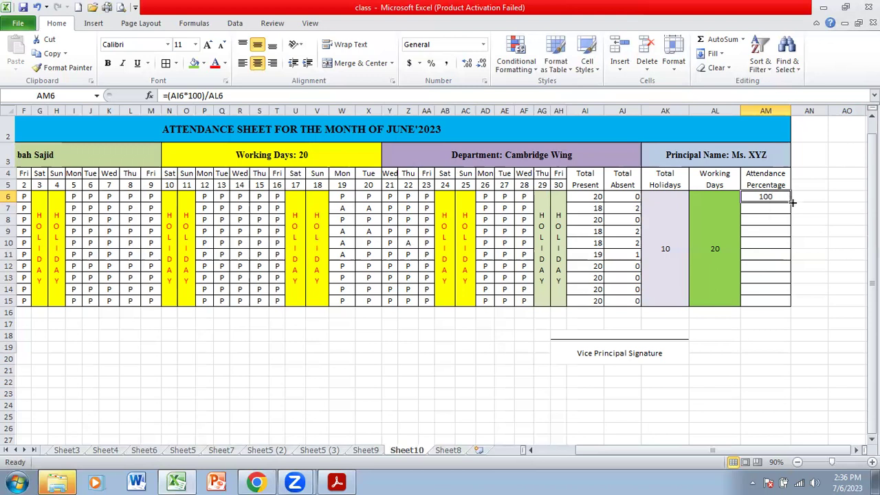
left_click_drag(792, 202, 786, 302)
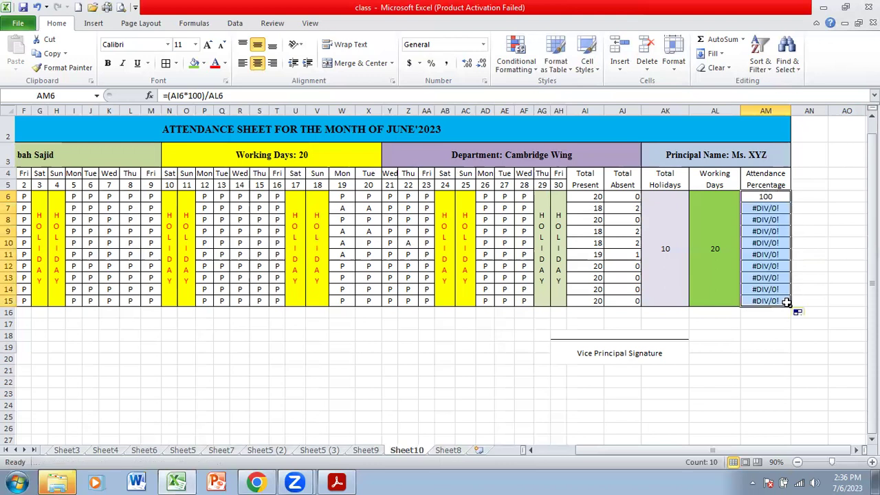
double_click(766, 208)
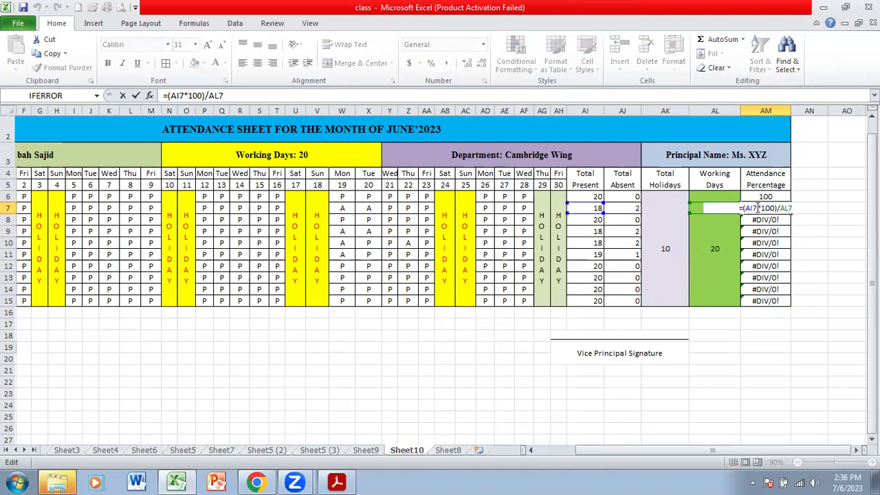
left_click_drag(759, 207, 745, 208)
key("BackSpace")
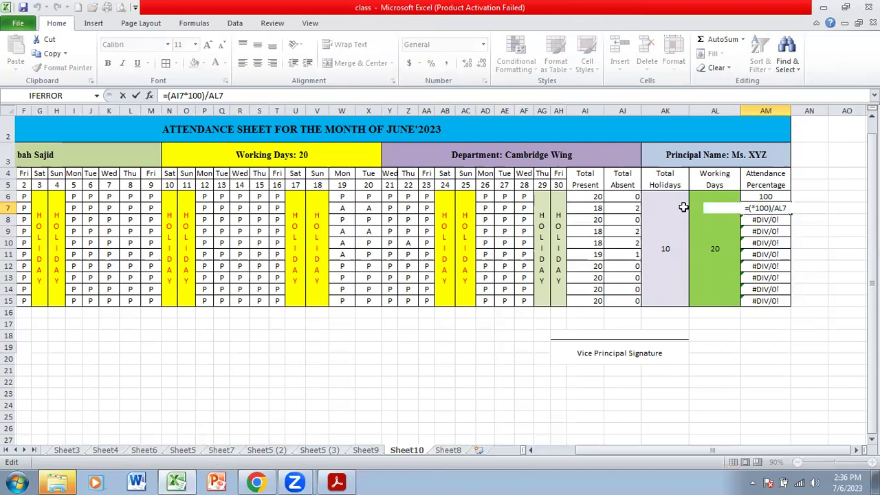
left_click(601, 208)
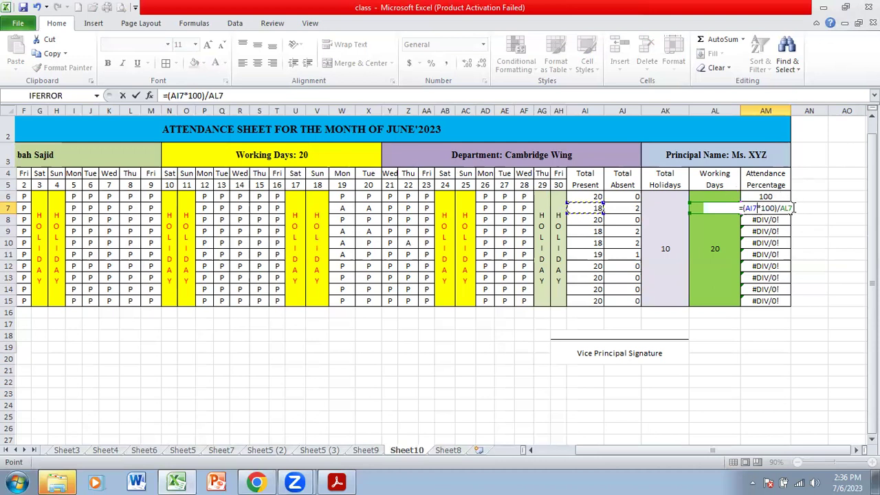
key("BackSpace")
type("6")
key("Return")
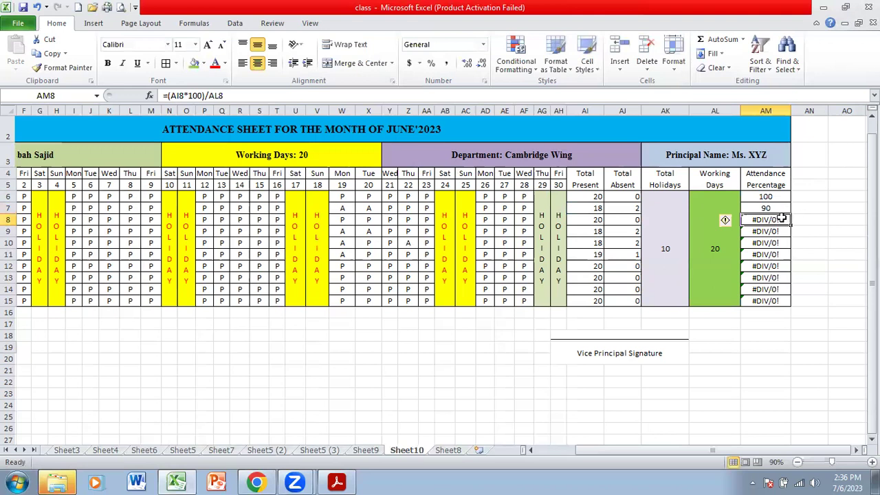
Change the divisor to the merged Working Days cell AL6 in the percentage formulas of AM8 and AM9.
double_click(789, 220)
key("BackSpace")
left_click(716, 285)
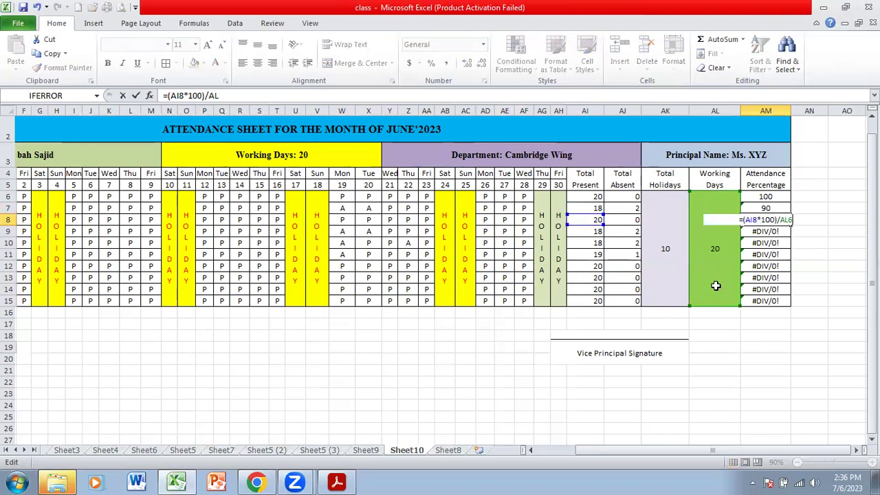
key("Return")
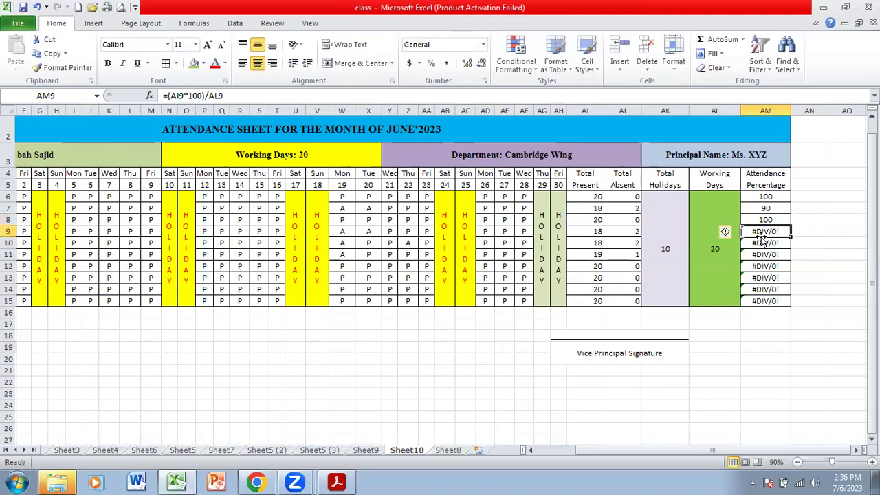
double_click(764, 233)
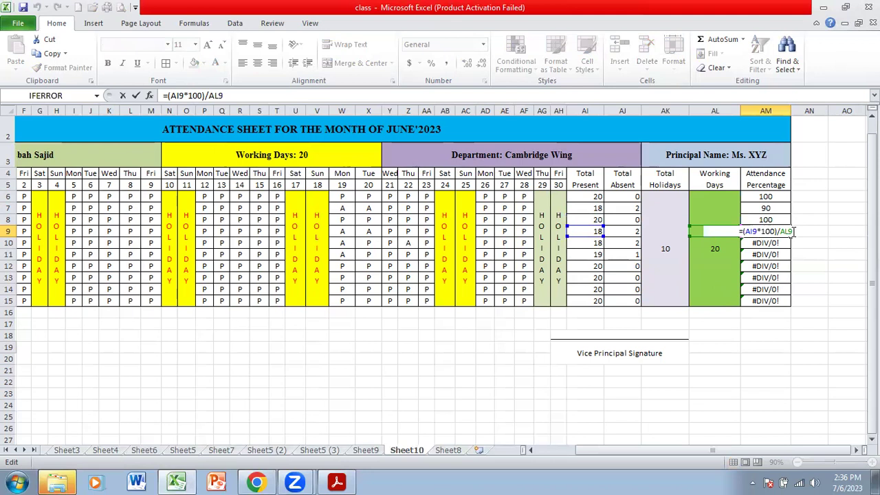
key("BackSpace")
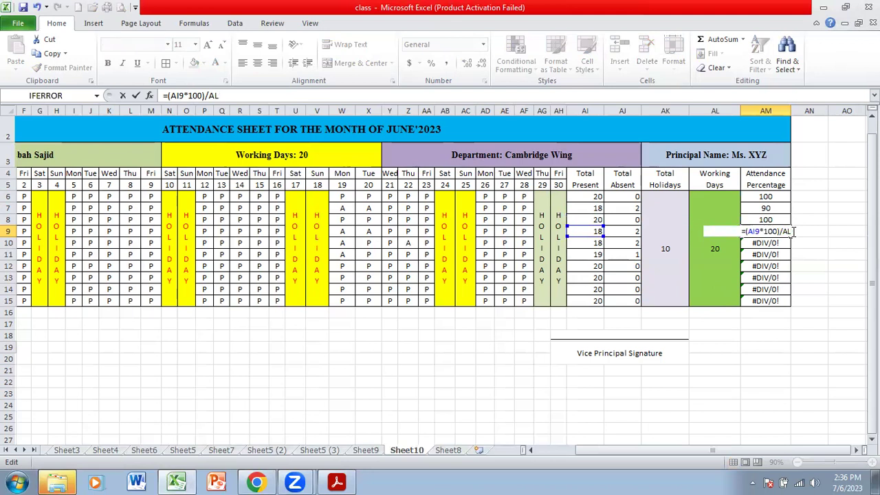
key("Return")
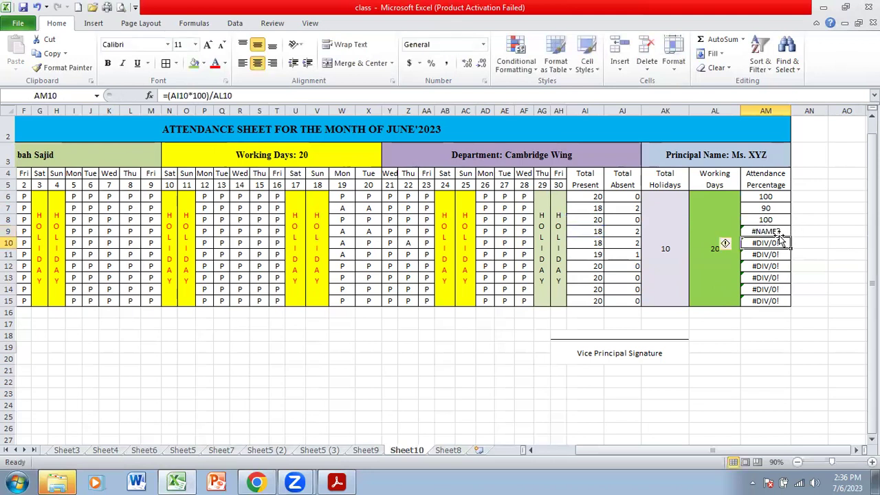
double_click(775, 232)
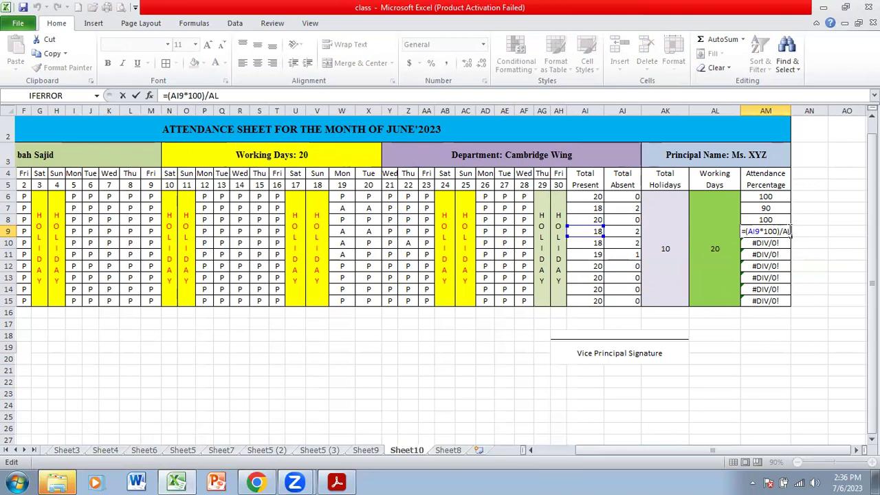
type("9")
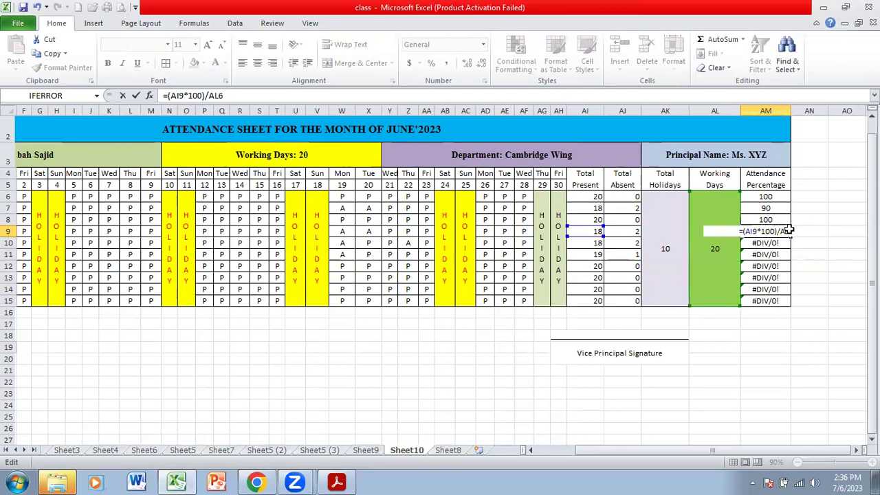
key("Return")
Correct the percentage formulas in AM10 and AM11 so that both divide by AL6.
double_click(781, 243)
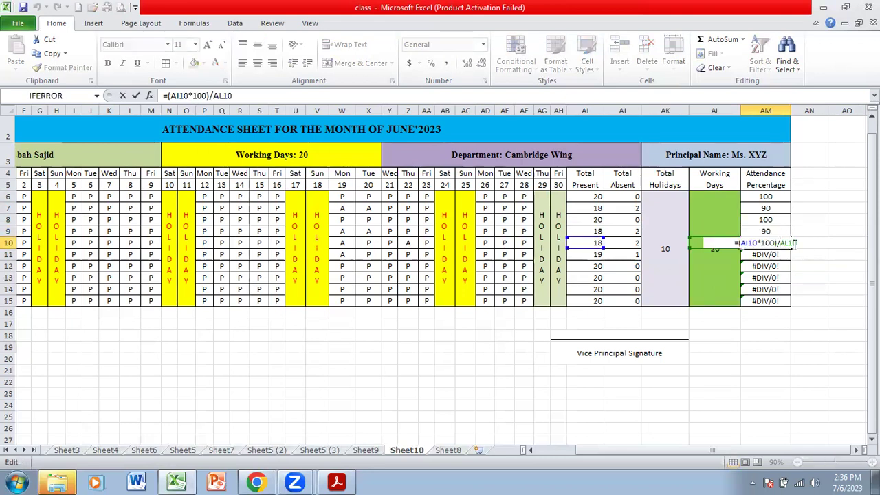
key("BackSpace")
key("BackSpace")
type("6")
key("Return")
double_click(786, 252)
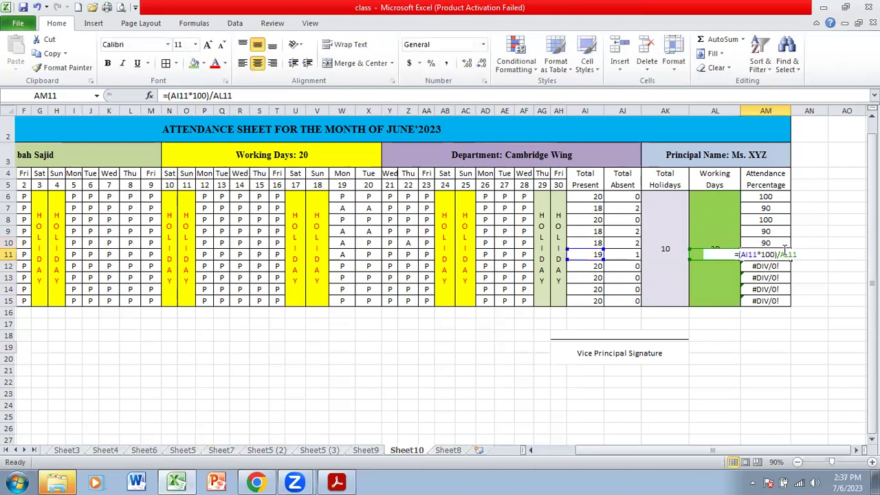
key("BackSpace")
key("BackSpace")
type("6")
key("Return")
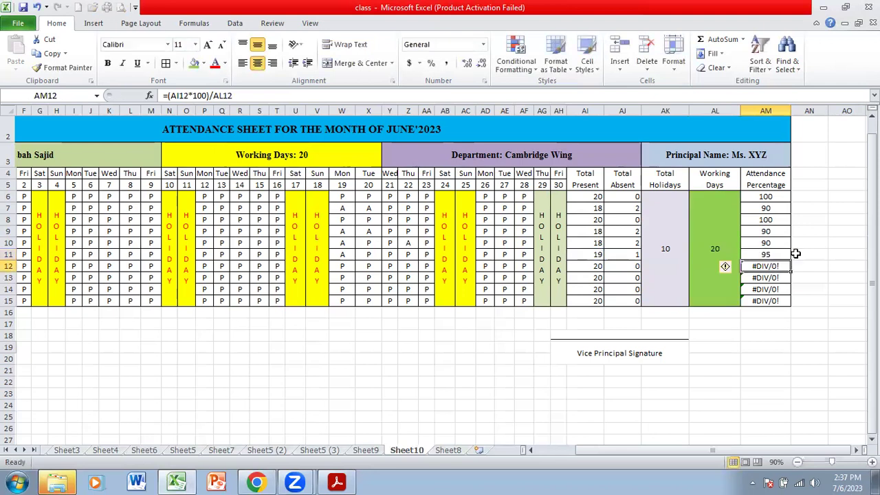
Replace the divisor with AL6 in the percentage formulas of AM12 and AM13.
double_click(788, 267)
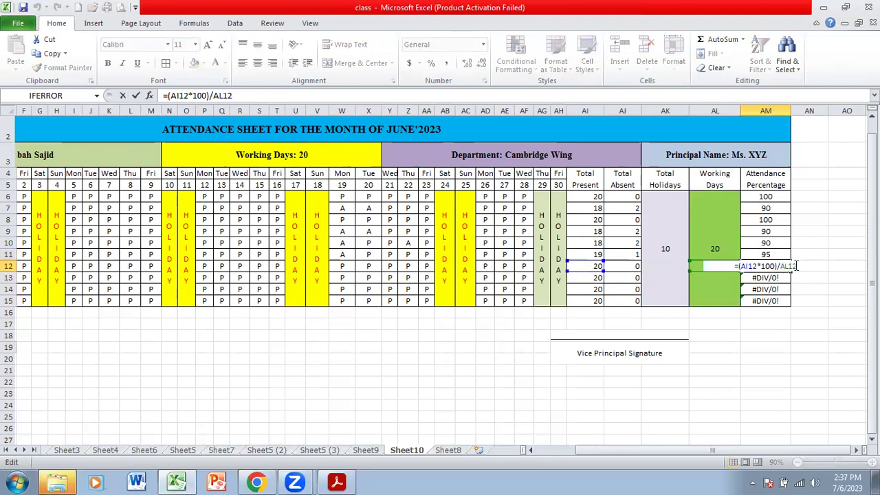
key("BackSpace")
key("BackSpace")
type("6")
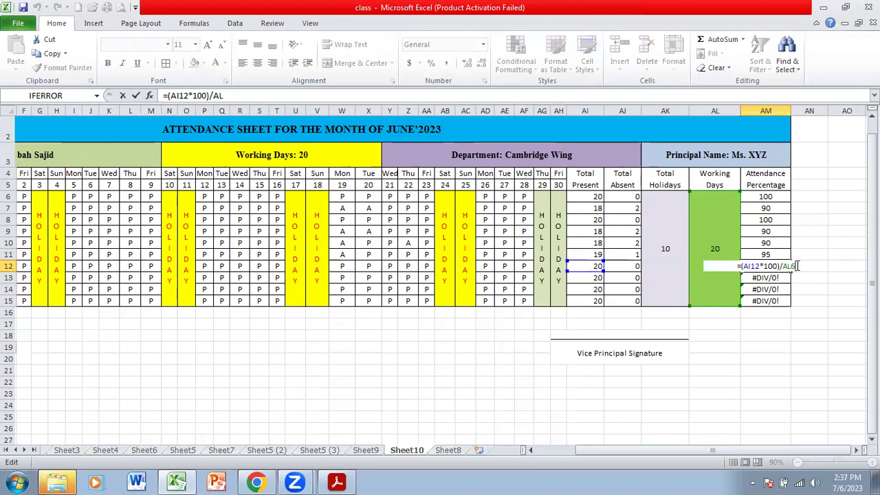
key("Return")
double_click(762, 277)
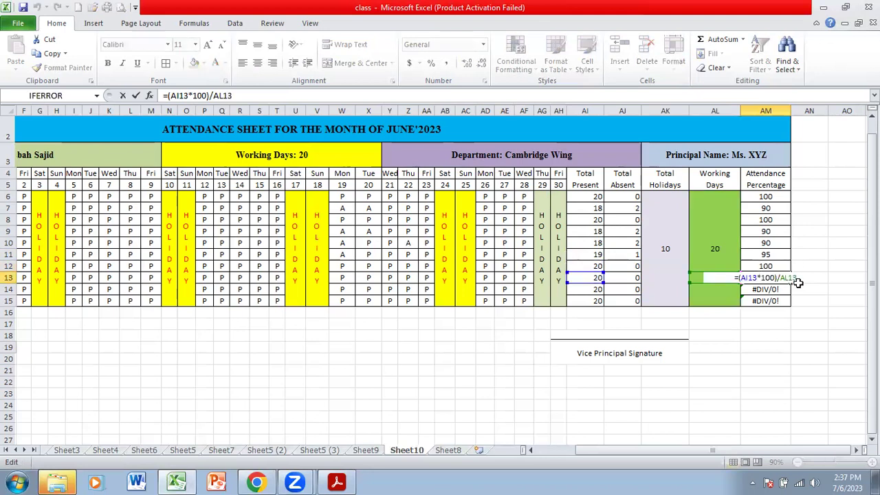
key("BackSpace")
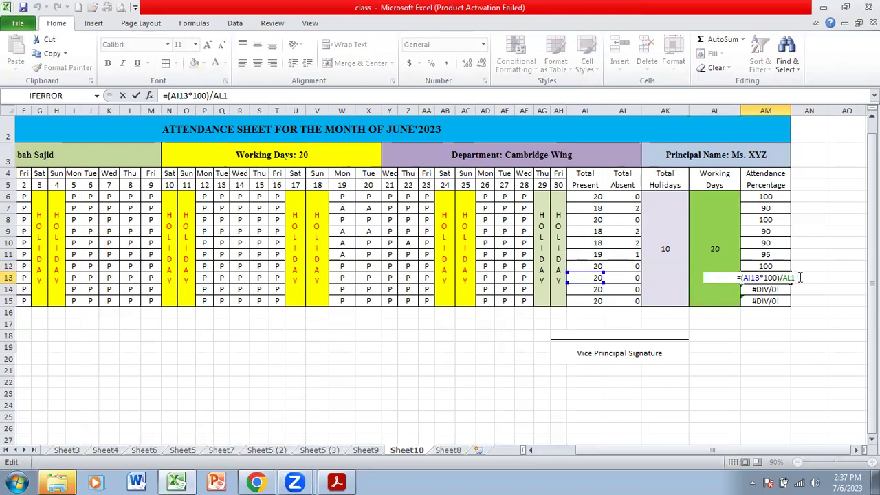
type("6")
key("Return")
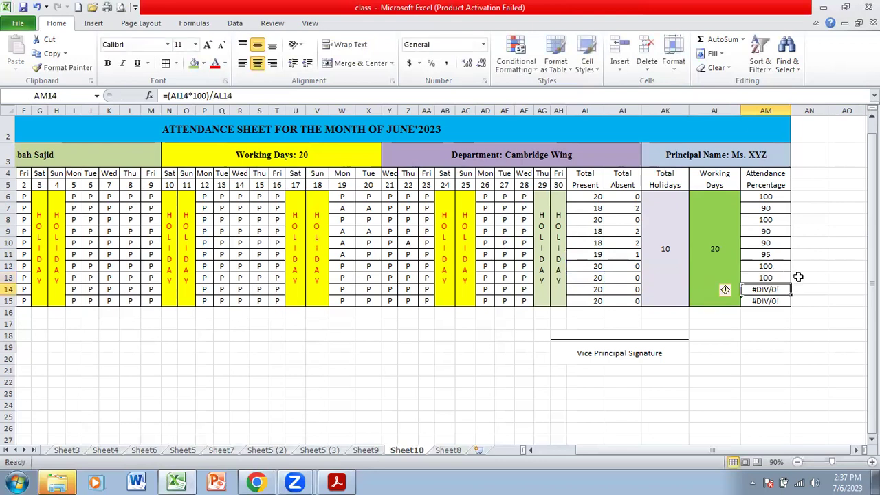
Edit the last two percentage formulas, AM14 and AM15, to divide by AL6, and select an empty cell below the table.
double_click(781, 286)
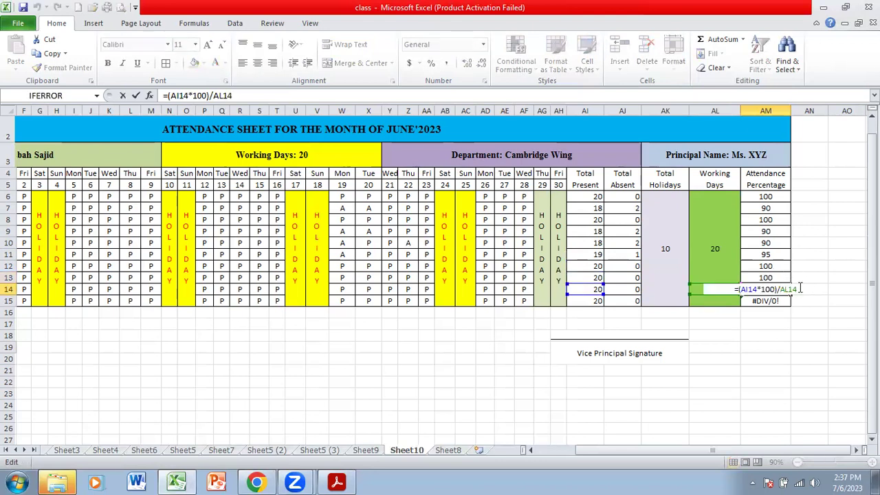
key("BackSpace")
key("BackSpace")
type("16")
key("Return")
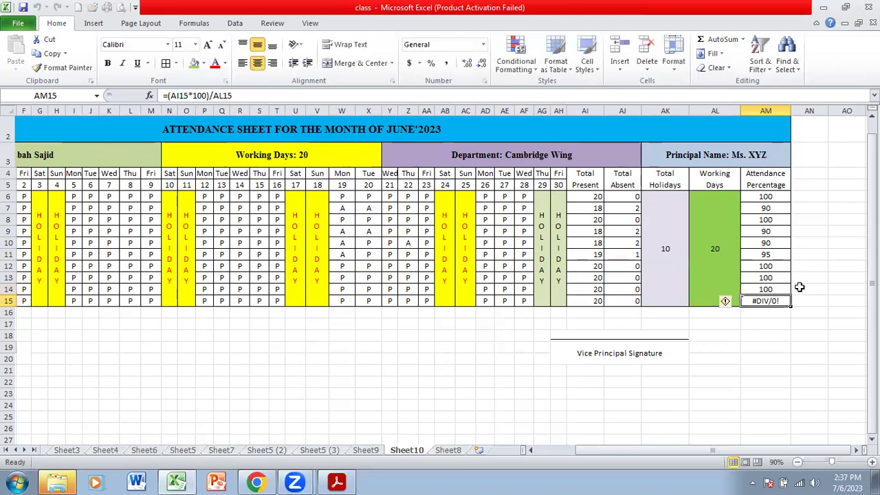
double_click(781, 300)
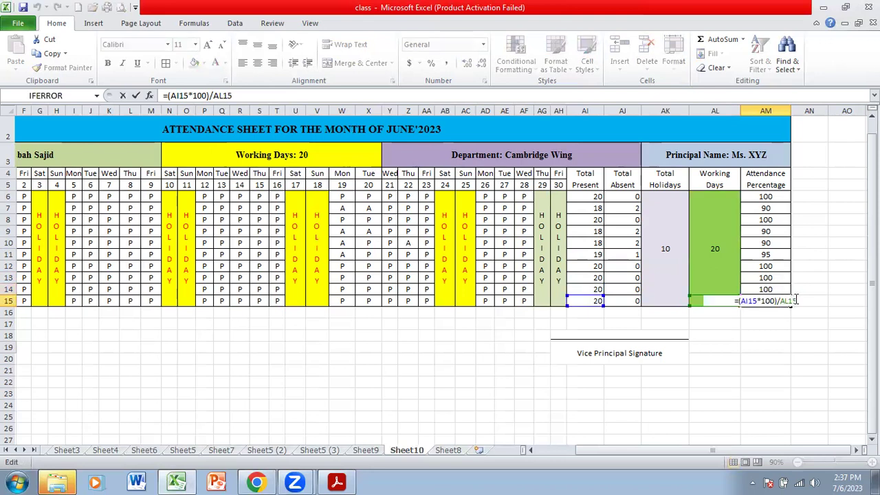
key("BackSpace")
key("BackSpace")
type("6")
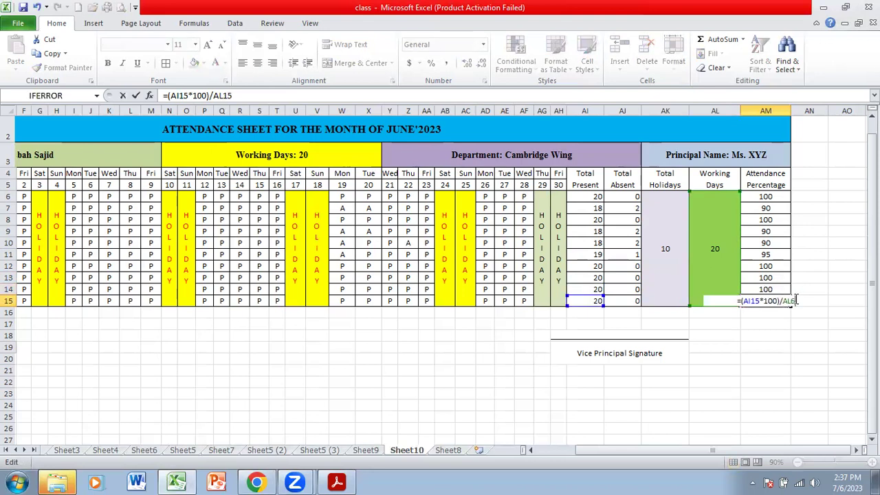
key("Return")
left_click(774, 353)
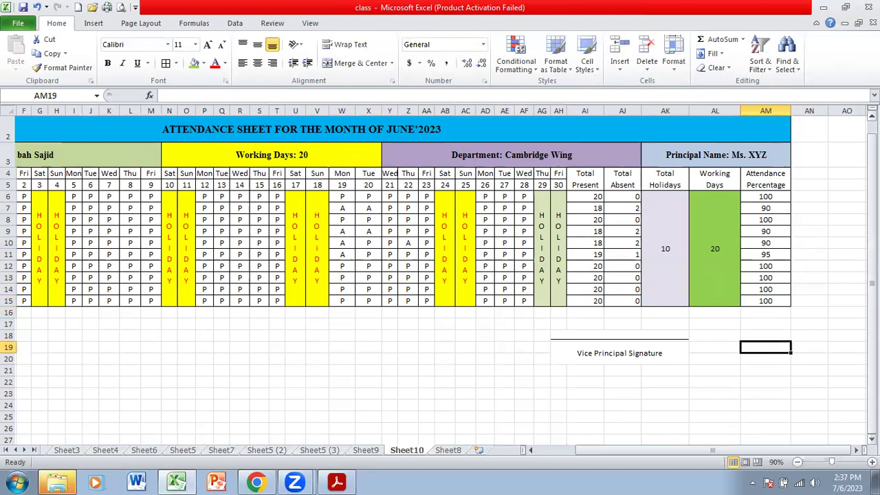
Review the attendance sheet from its title to the student name columns, and return to the sales table on Sheet7.
left_click(872, 116)
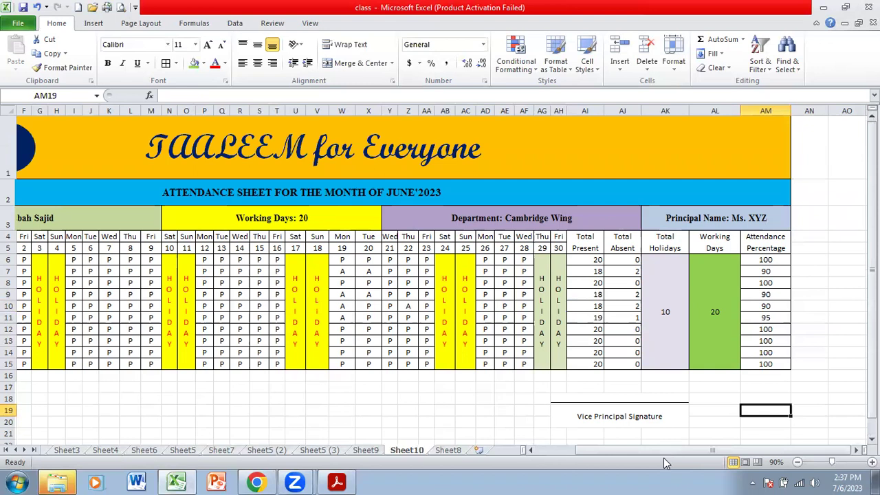
left_click_drag(663, 449, 633, 462)
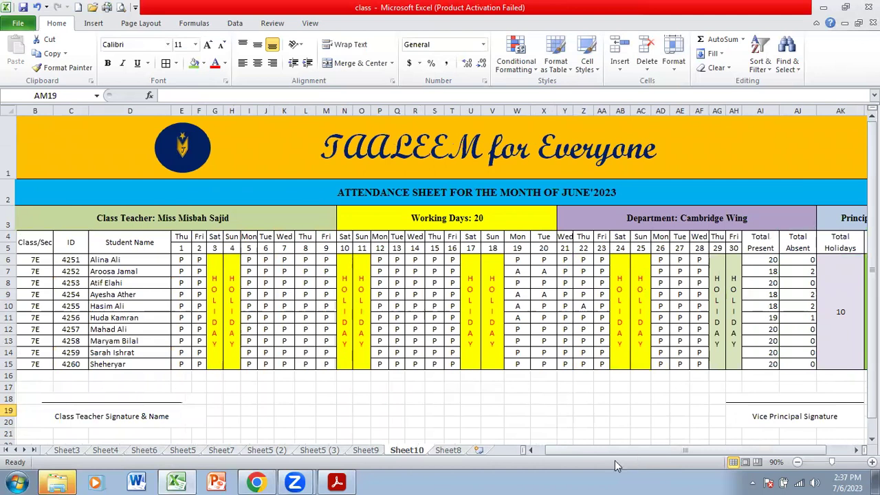
left_click(229, 452)
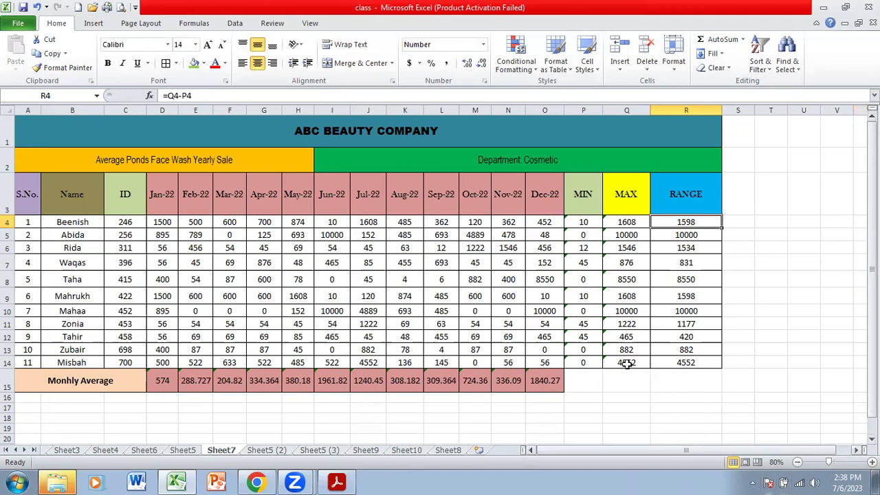
Switch to the dates on Sheet8 and inspect the TEXT formula in A3 that gives the weekday name.
left_click(451, 451)
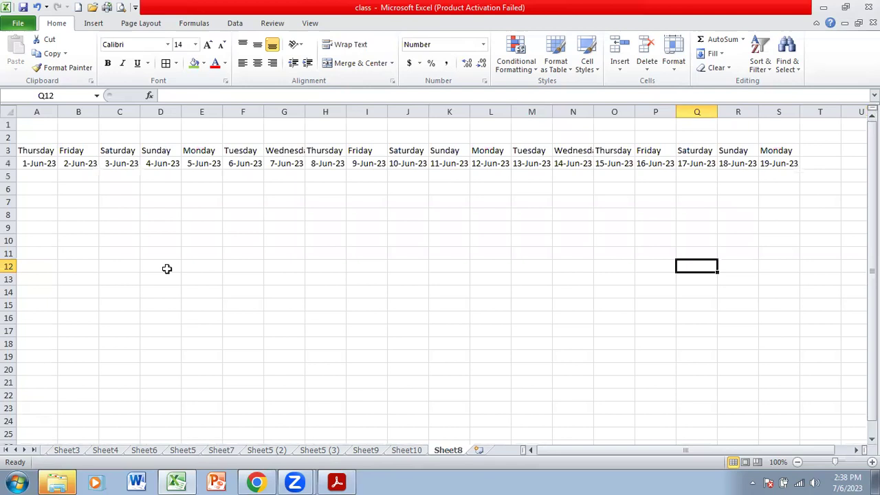
double_click(26, 150)
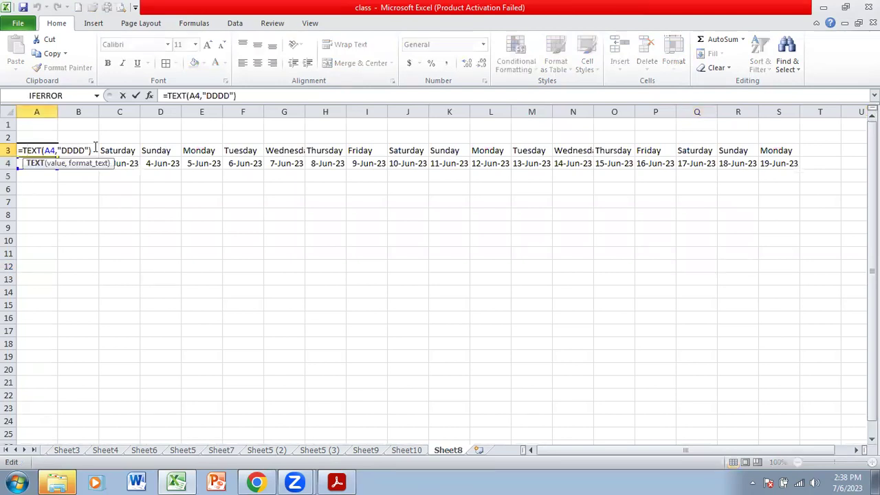
key("Return")
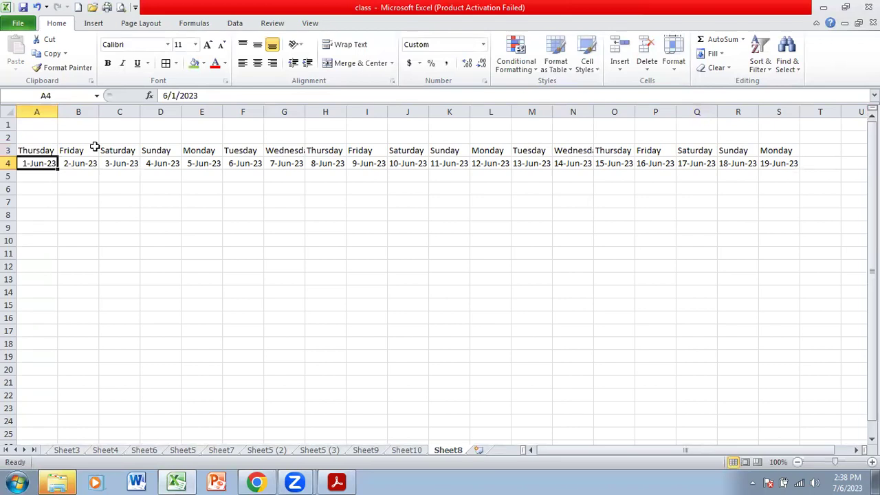
left_click(50, 150)
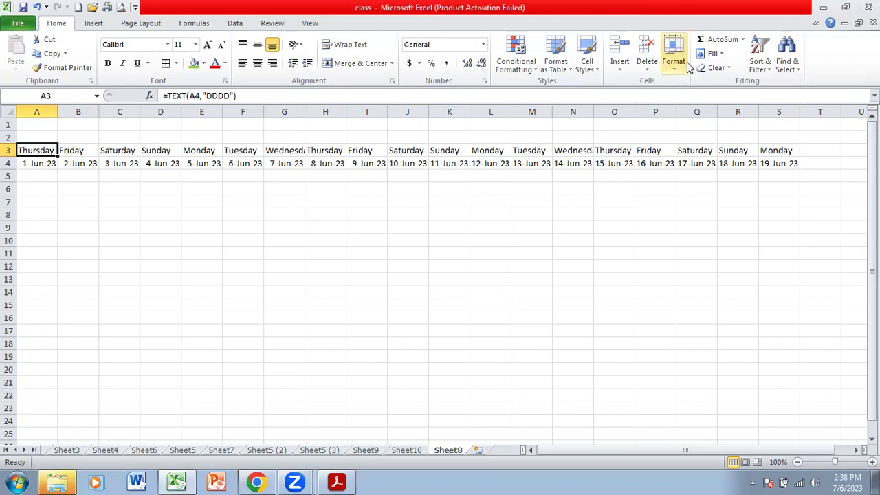
Return to the Class 20 title page on Sheet5.
left_click(592, 9)
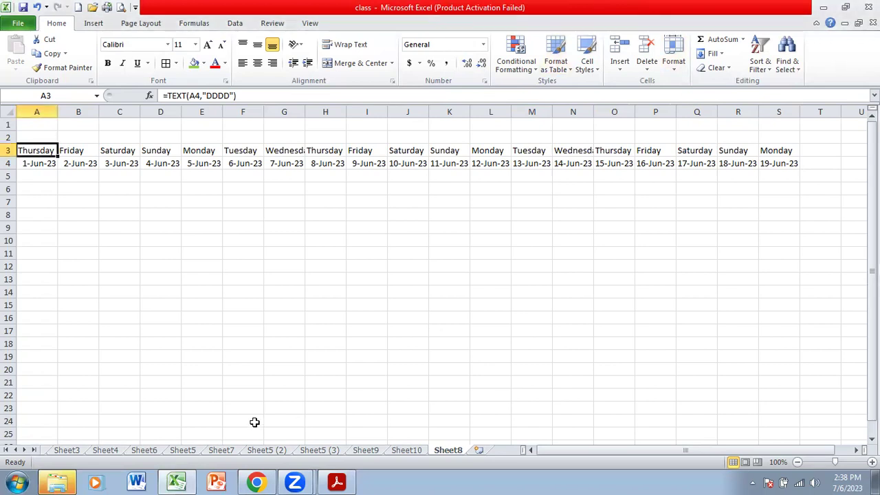
left_click(222, 449)
left_click(182, 450)
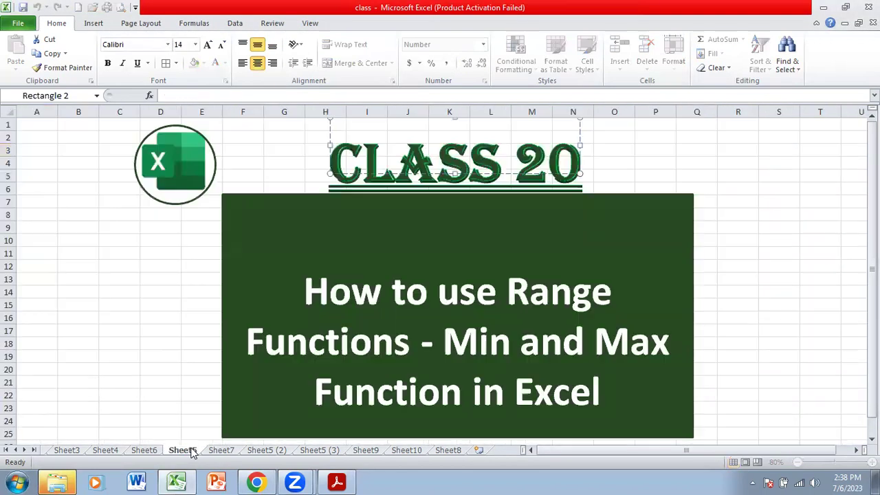
Switch to the age calculator on Sheet6 and clear the calculated year, month, day and total-days values in D3:G9.
left_click(145, 450)
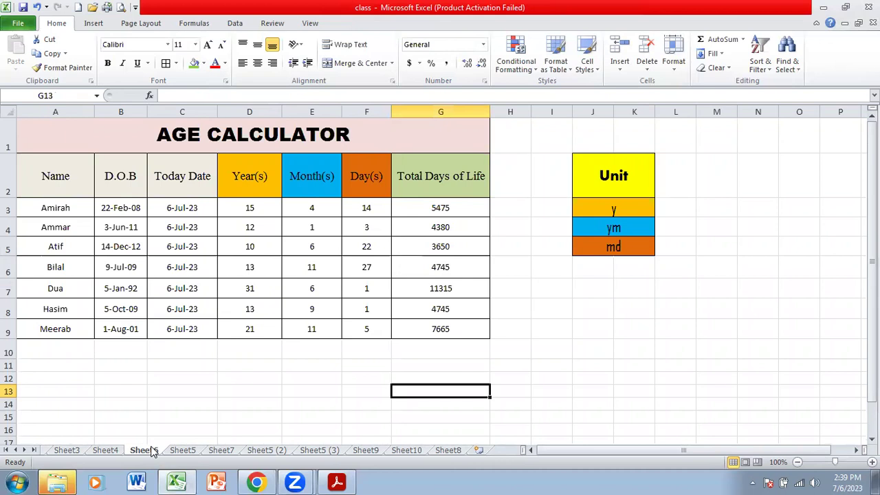
left_click(130, 402)
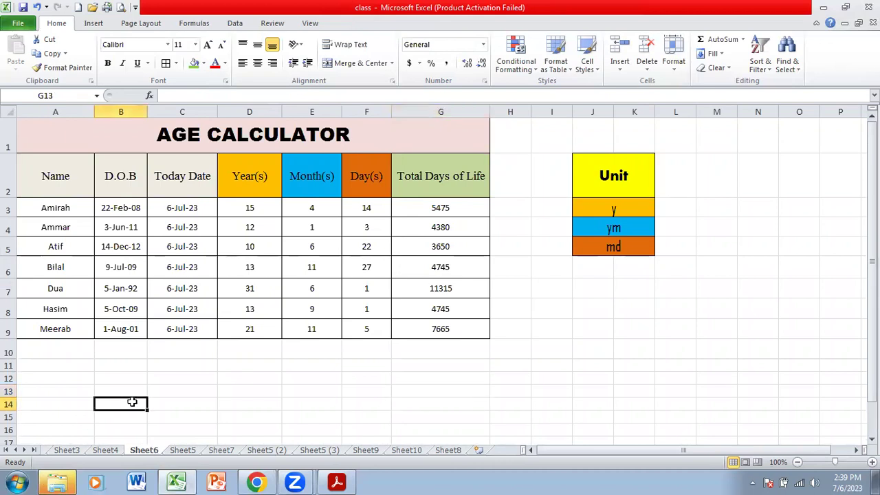
left_click(136, 355)
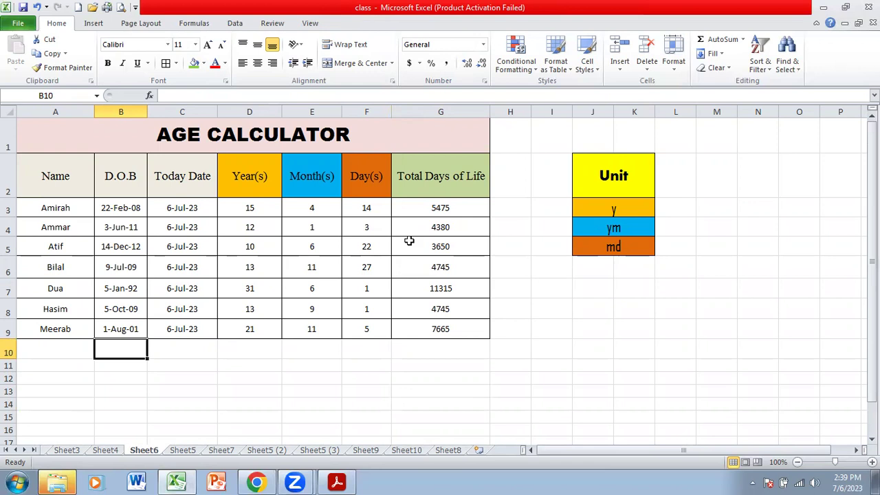
left_click(255, 211)
left_click_drag(256, 209, 484, 324)
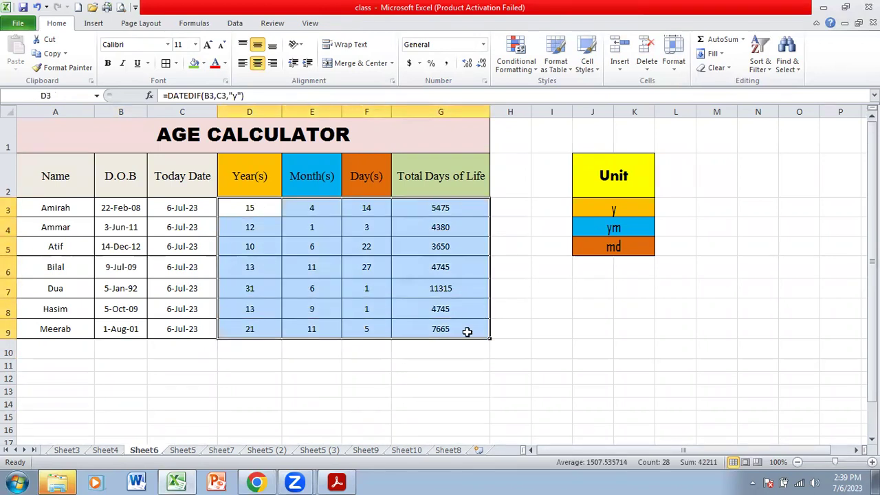
right_click(444, 318)
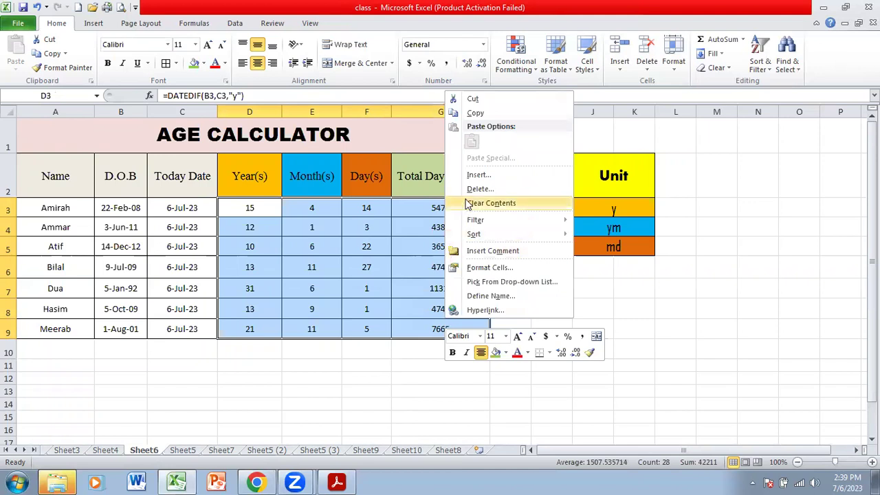
left_click(465, 204)
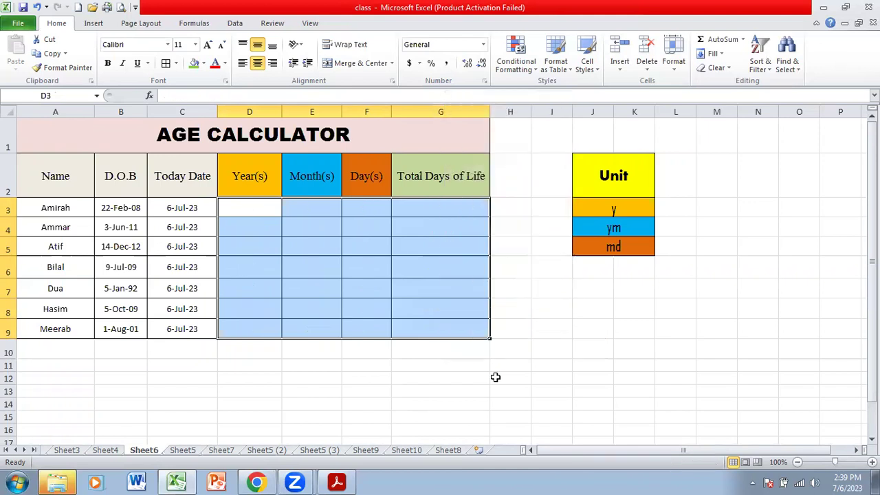
left_click(511, 402)
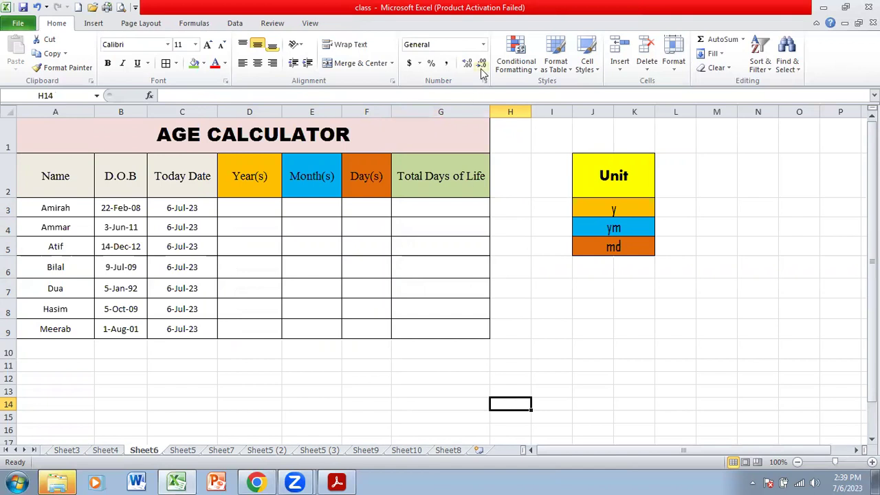
Review the unit codes y, ym and md, and label them Year, Month and Day in L3:L5.
left_click(520, 91)
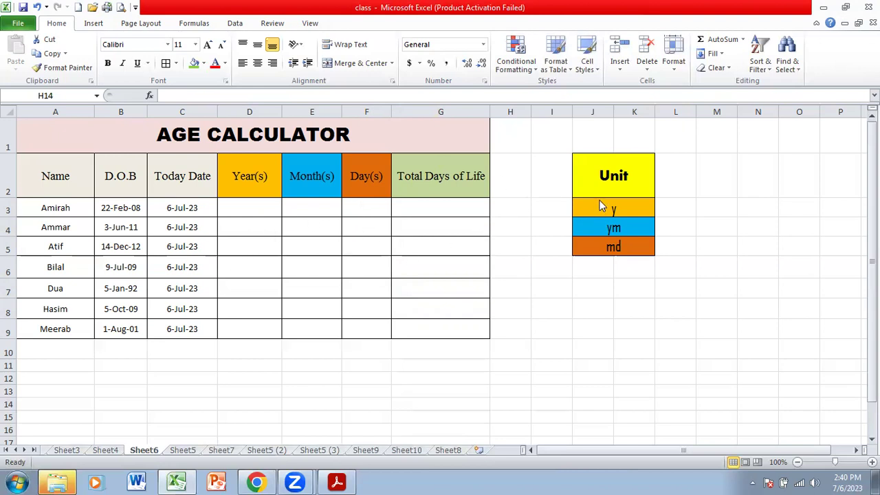
left_click(620, 206)
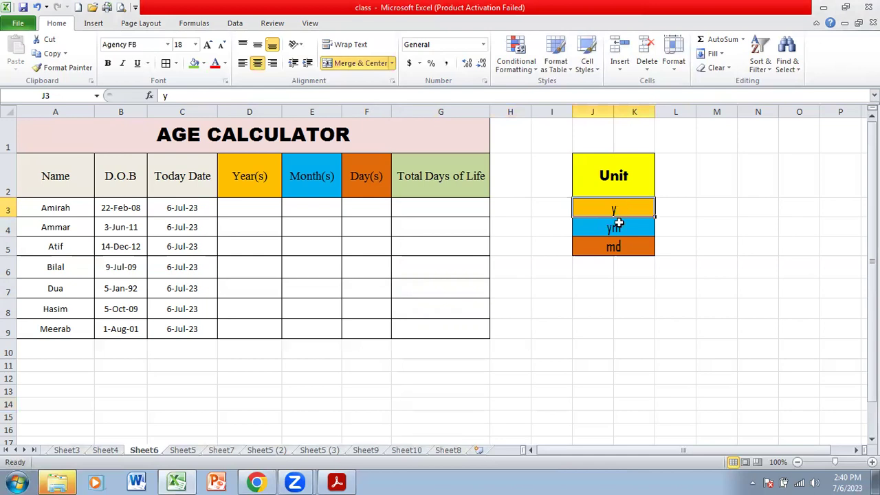
left_click(616, 227)
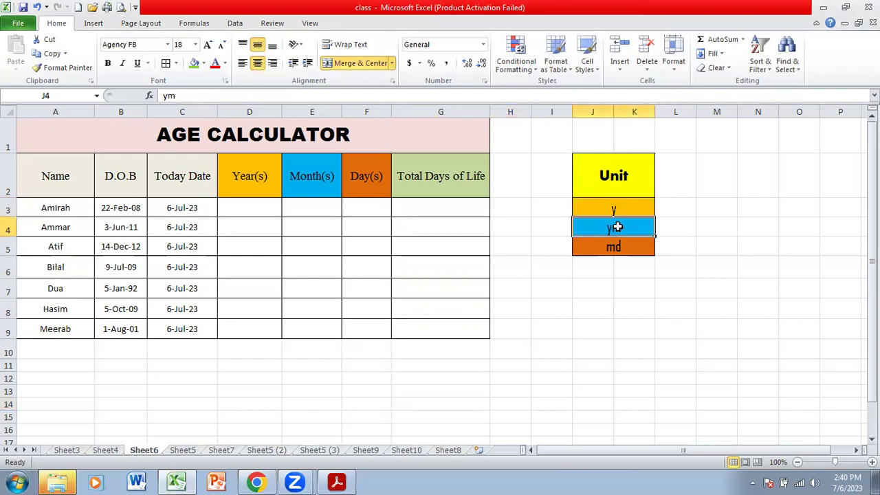
left_click(617, 248)
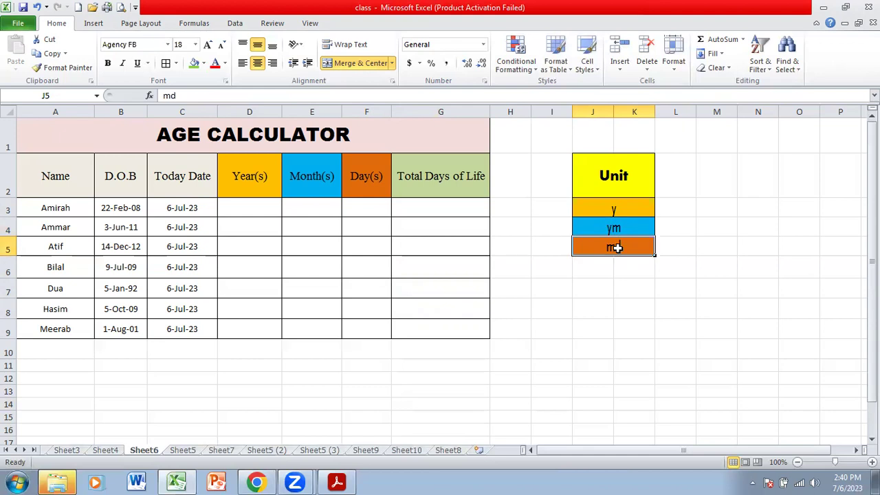
left_click(668, 206)
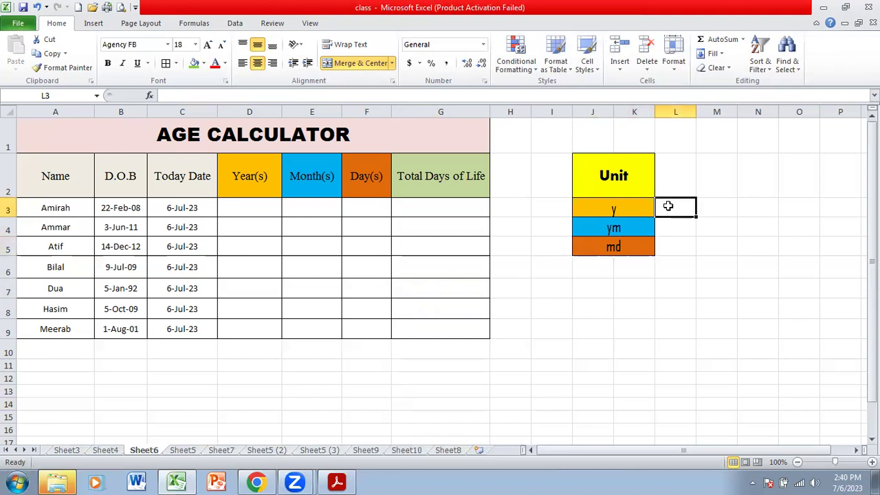
type("Year")
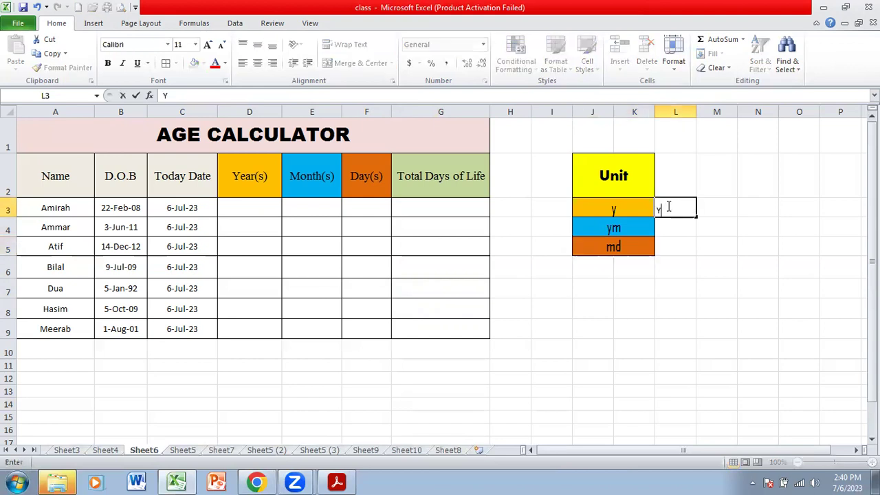
left_click(672, 224)
type("Month")
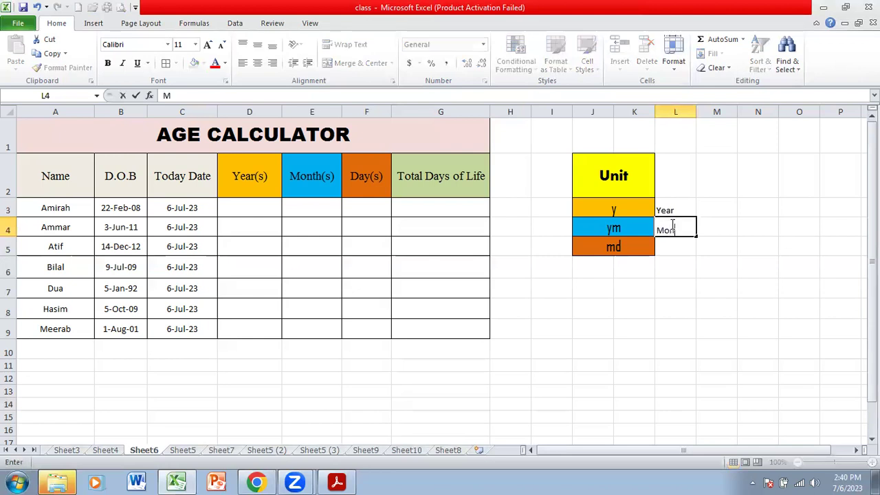
left_click(672, 245)
type("Day")
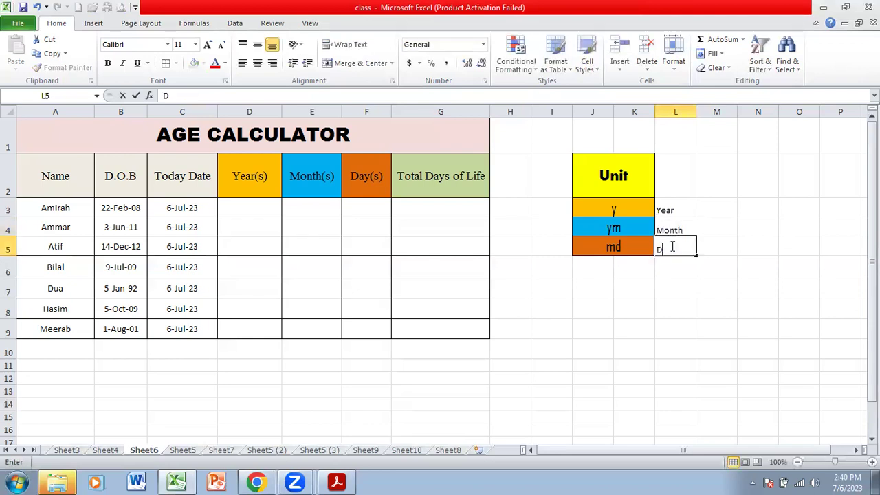
left_click(691, 307)
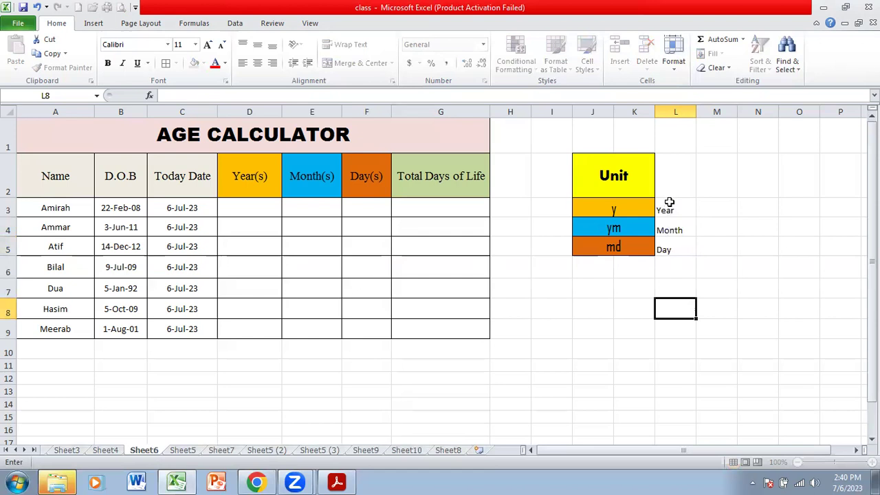
Center the labels in L3:L5 both horizontally and vertically.
left_click_drag(668, 207, 668, 249)
left_click(258, 63)
left_click(258, 46)
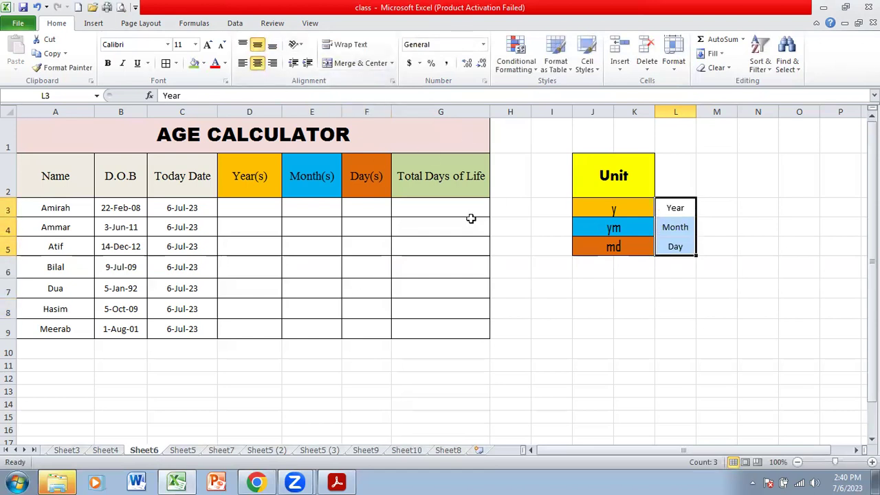
left_click(582, 308)
Fill the unit table's Year row with orange, the Month row with light blue and the Day row with dark orange.
left_click_drag(636, 207, 668, 205)
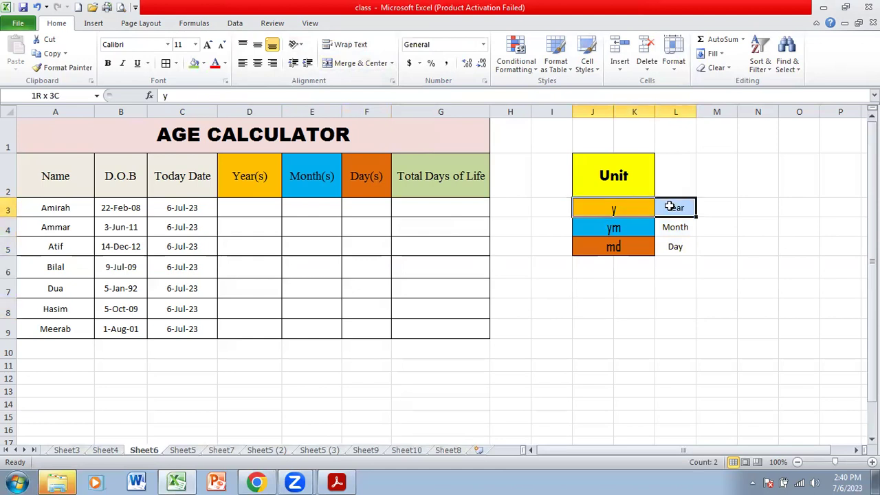
left_click(204, 63)
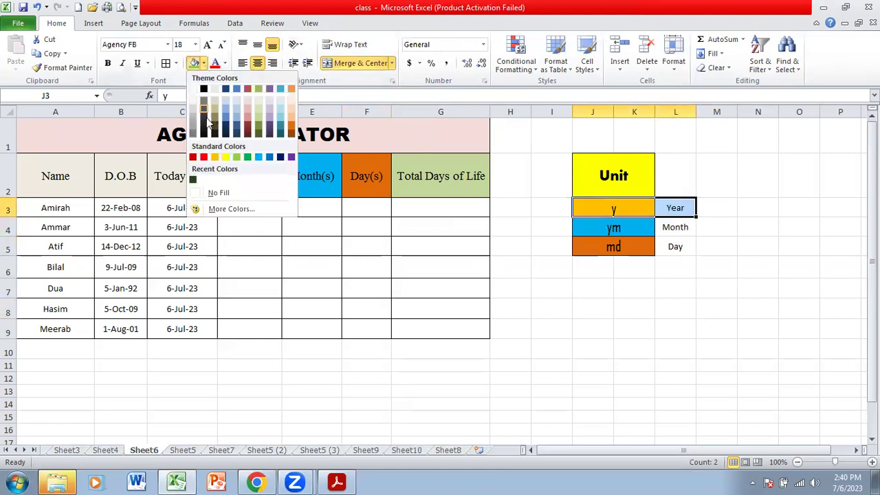
left_click(216, 158)
left_click_drag(621, 229, 665, 227)
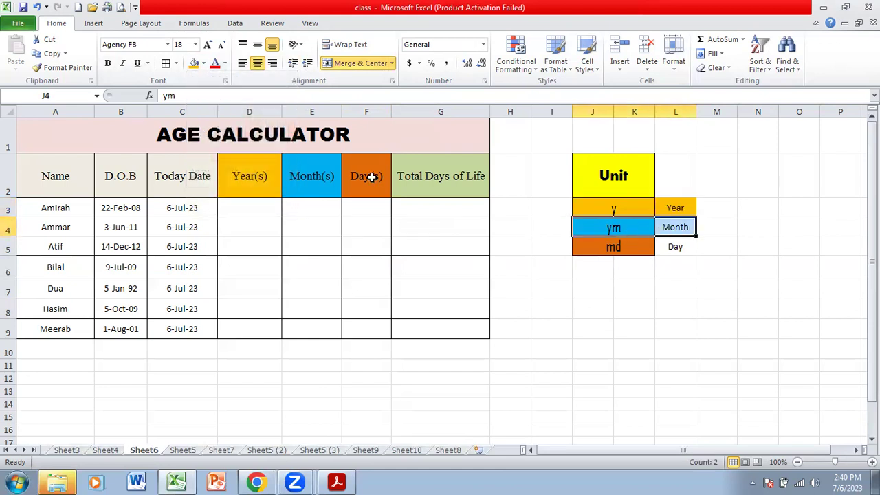
left_click(204, 63)
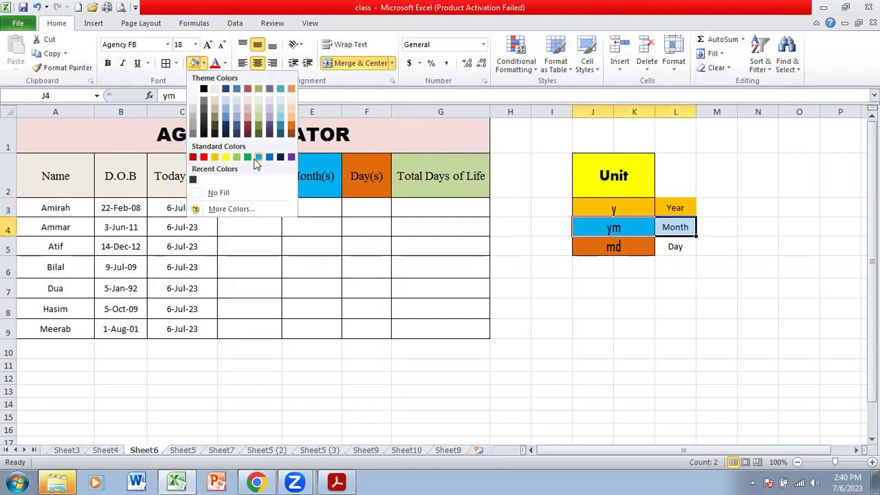
left_click(258, 158)
left_click(615, 245)
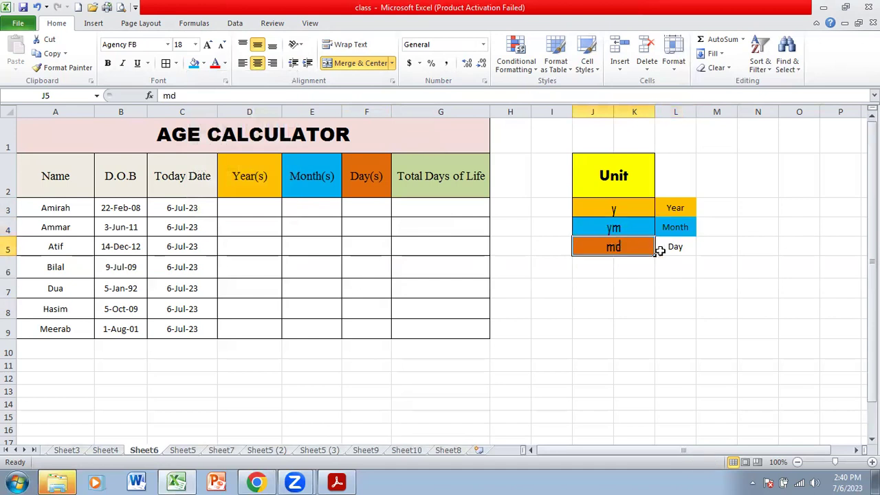
left_click_drag(660, 251, 669, 249)
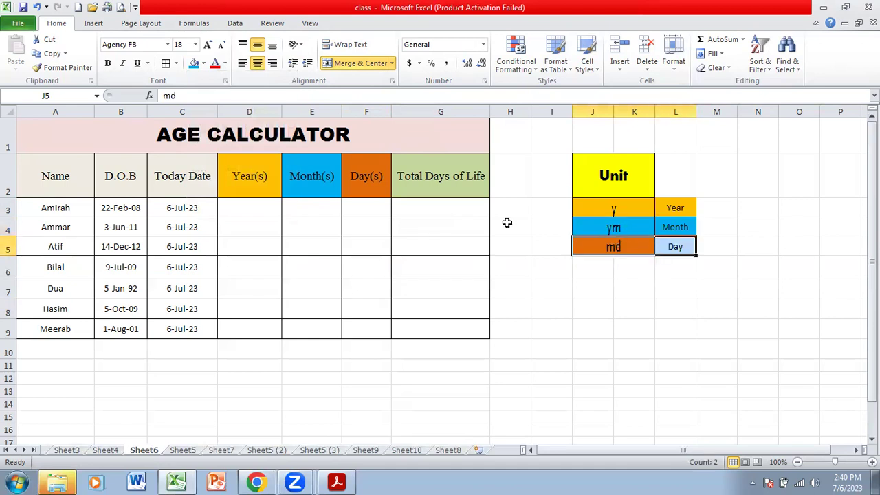
left_click(205, 64)
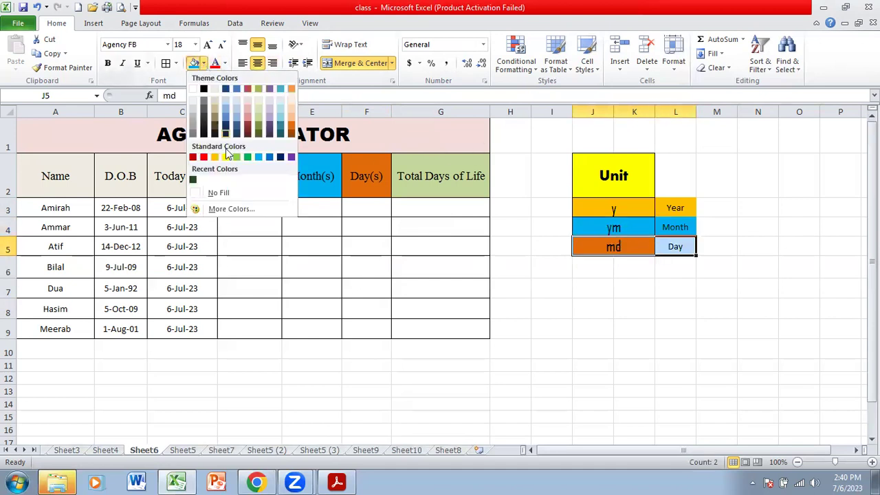
left_click(292, 127)
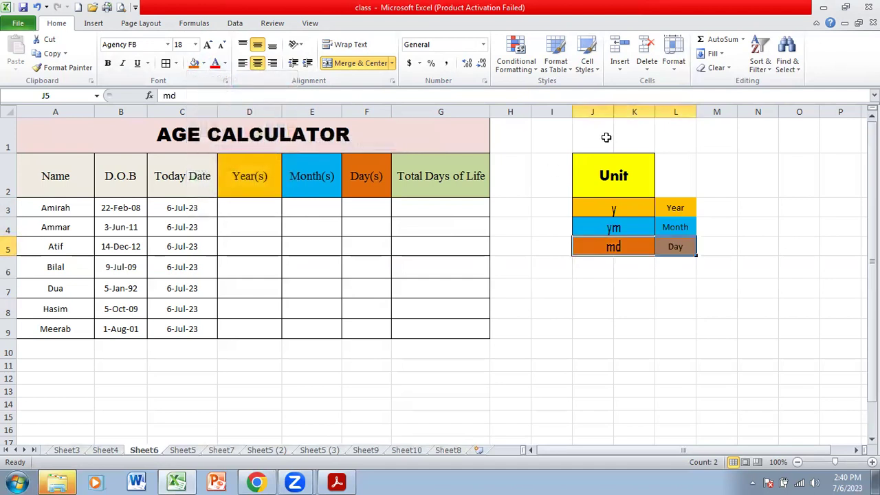
Extend the merged and centered Unit header across J2:L2, and add borders to the whole unit table J2:L5.
left_click_drag(612, 172, 667, 178)
left_click(359, 64)
left_click(606, 208)
left_click_drag(610, 183, 642, 233)
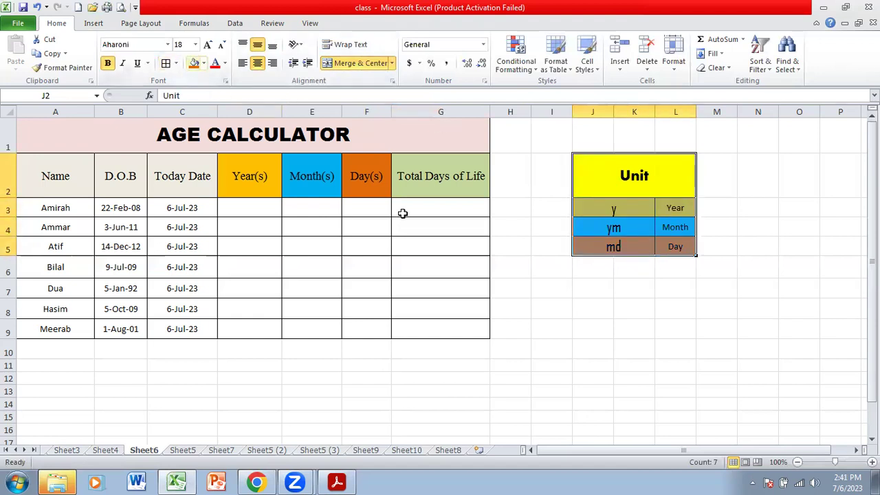
left_click(537, 294)
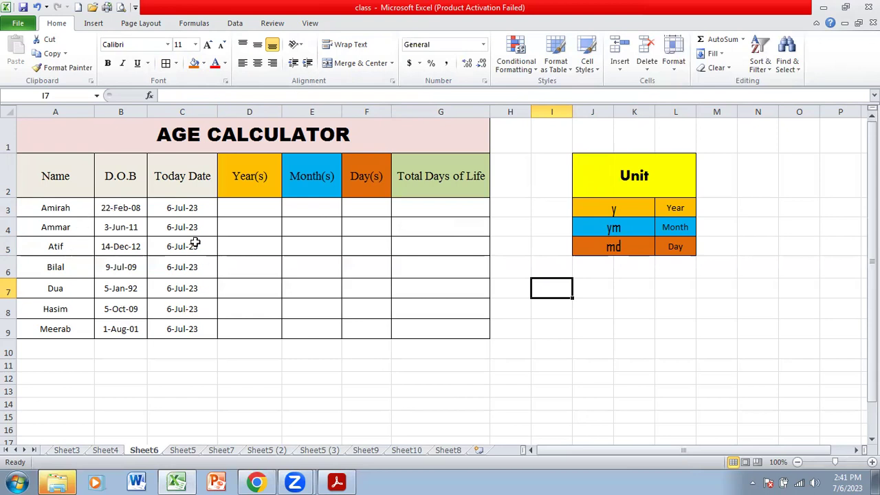
Check today's date in the system calendar, and delete the TODAY formula from the first Today Date cell, C3.
left_click(858, 480)
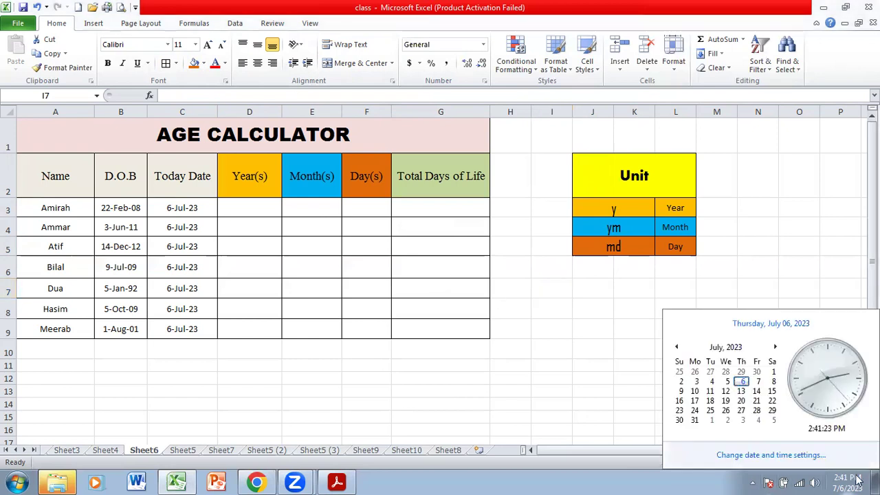
left_click(336, 311)
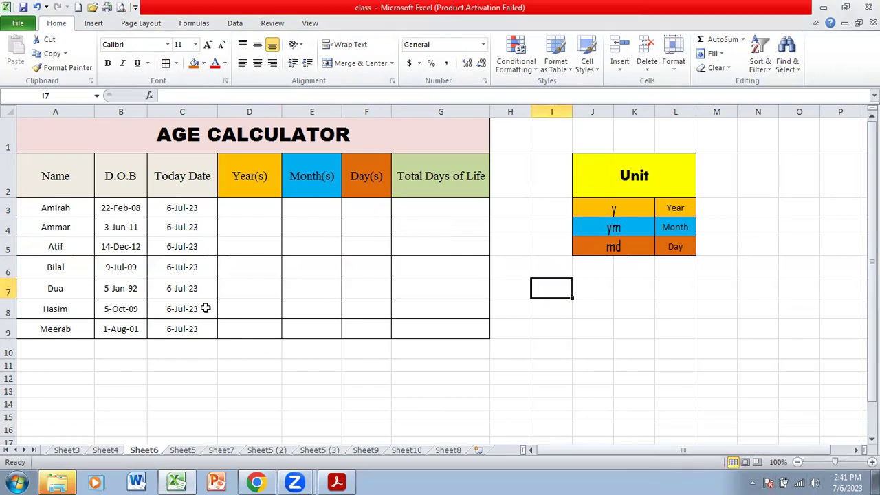
left_click(172, 207)
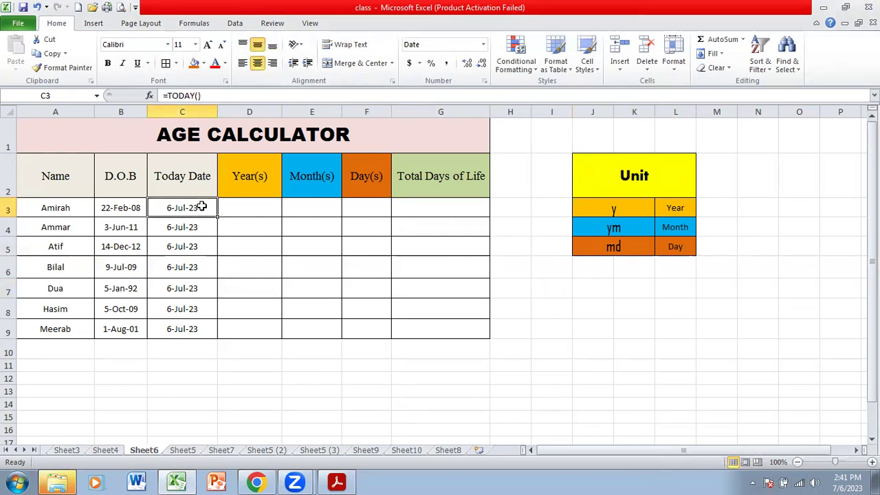
double_click(202, 207)
key("BackSpace")
key("BackSpace")
key("BackSpace")
key("BackSpace")
key("BackSpace")
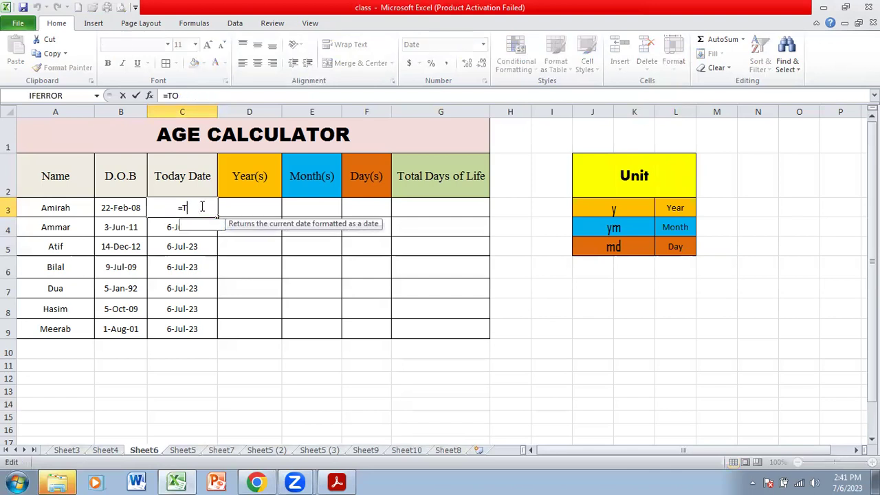
key("BackSpace")
key("BackSpace")
key("BackSpace")
left_click(211, 252)
Clear the remaining dates in the Today Date column, C4:C9.
left_click_drag(201, 227, 200, 331)
right_click(200, 331)
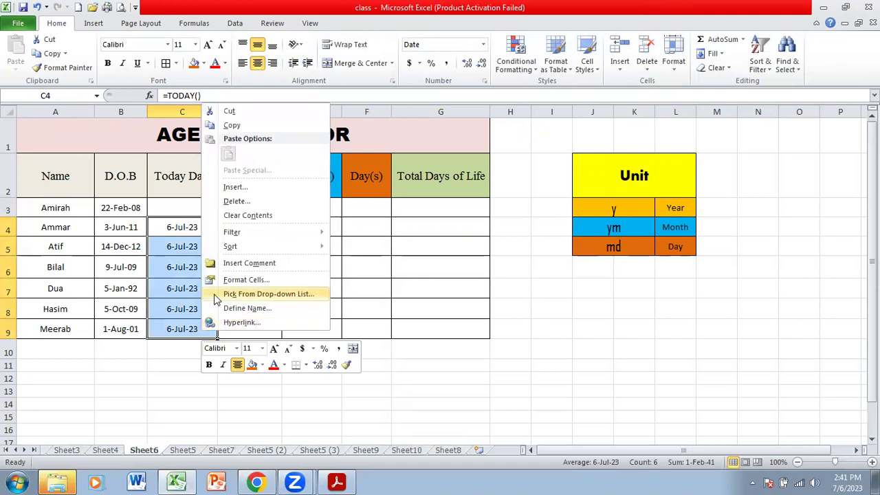
left_click(232, 215)
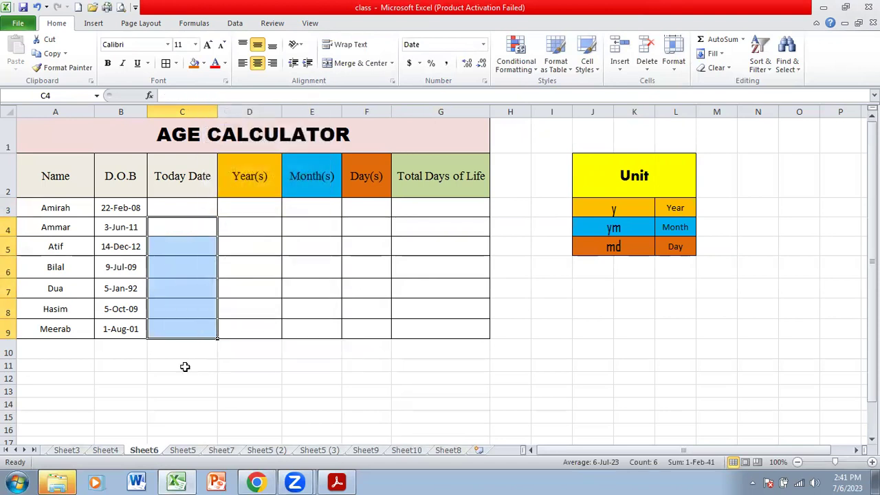
left_click(185, 366)
Enter =TODAY() in the first Today Date cell, C3, and fill the formula down through C9.
left_click(172, 213)
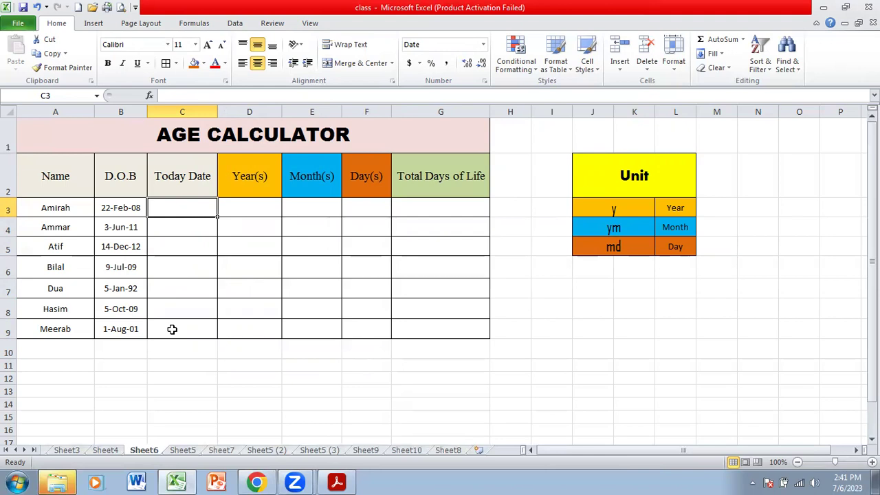
type("=TODA")
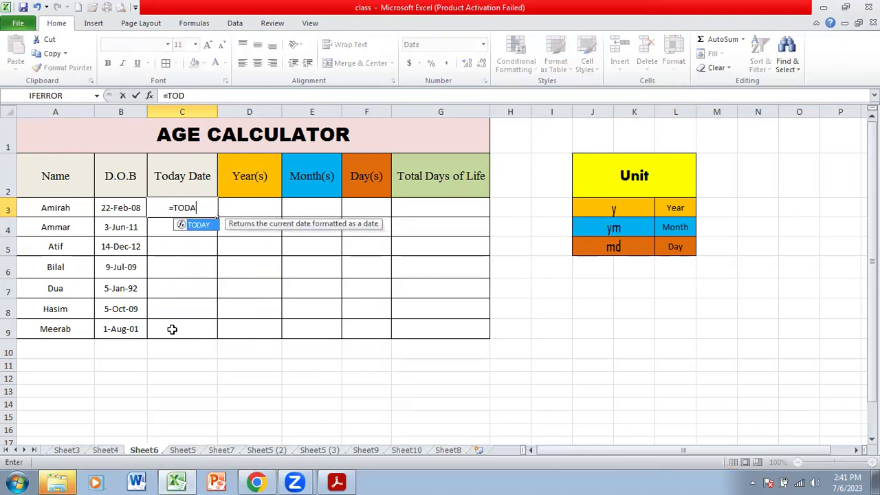
type("Y")
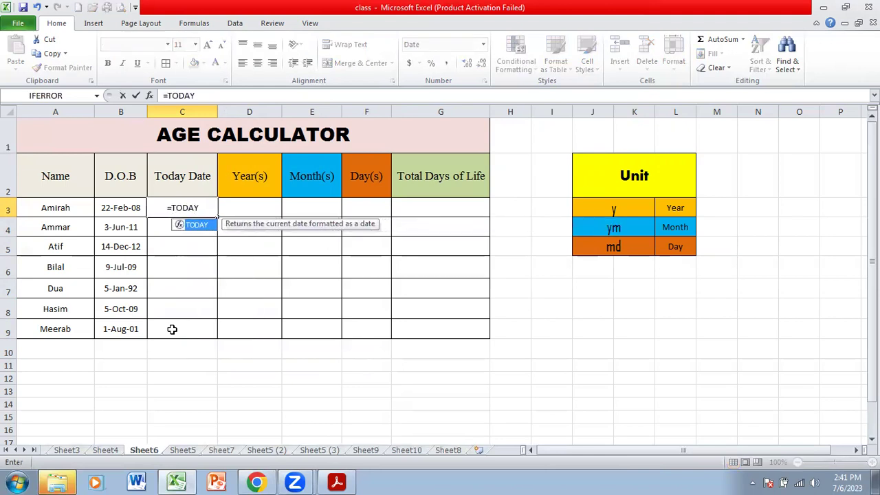
type("()")
key("Return")
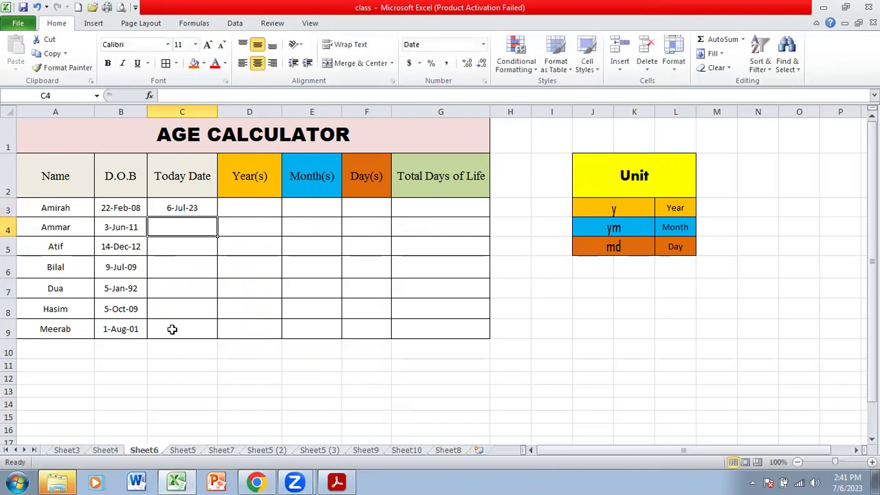
left_click(182, 207)
left_click_drag(217, 219, 216, 332)
left_click(211, 377)
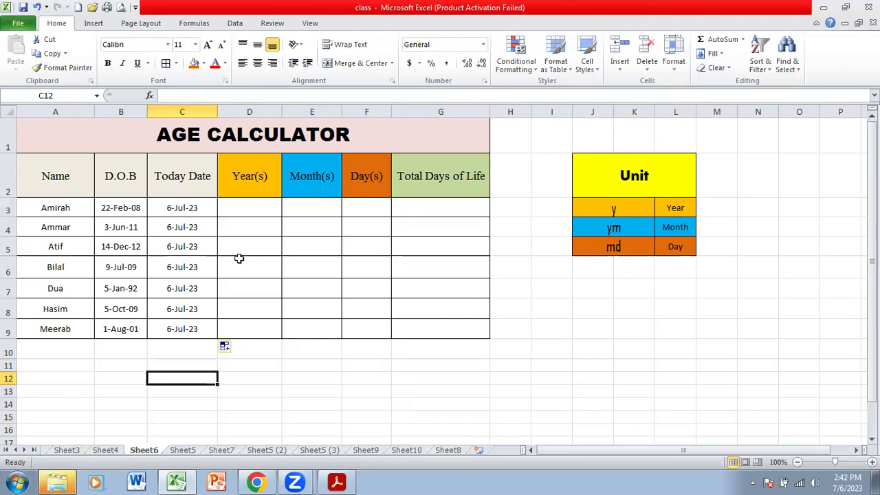
Calculate the first person's age in years in D3 with =DATEDIF(B3,C3,"y").
left_click(249, 203)
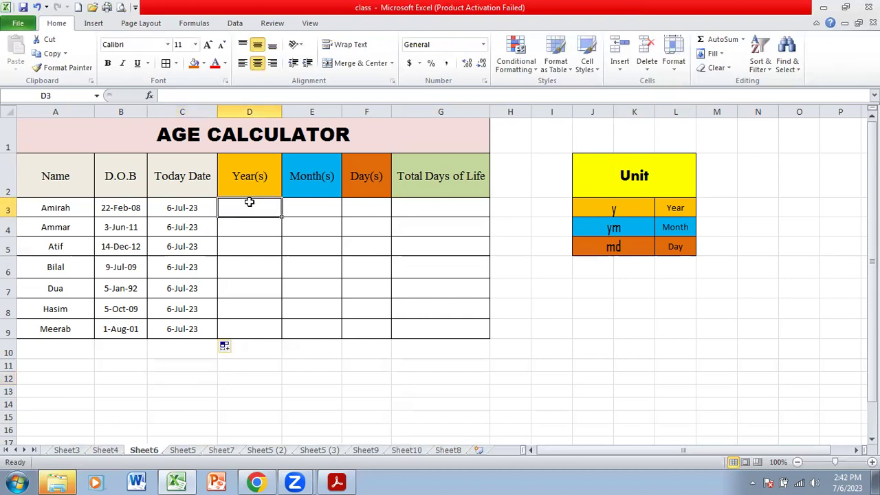
type("=")
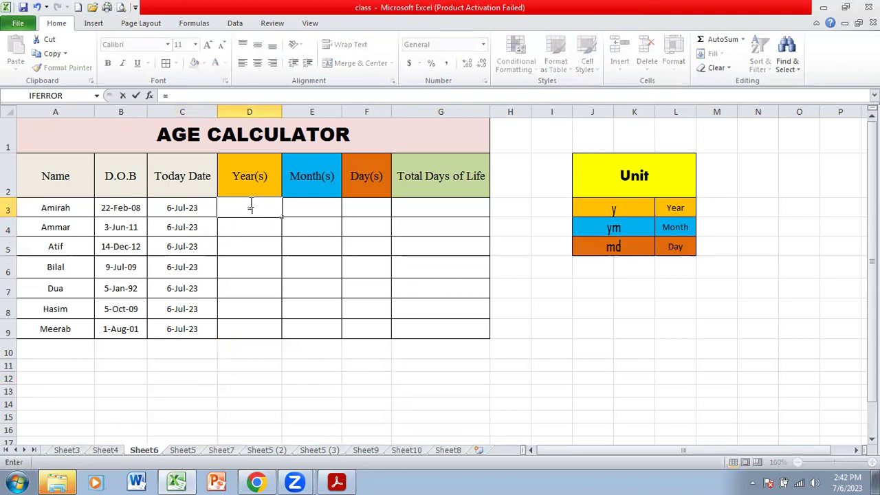
type("DAT")
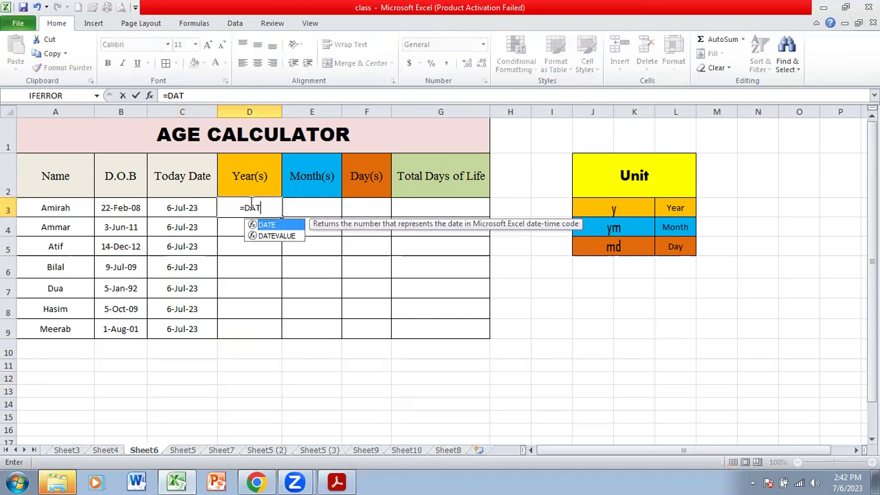
type("EDIF")
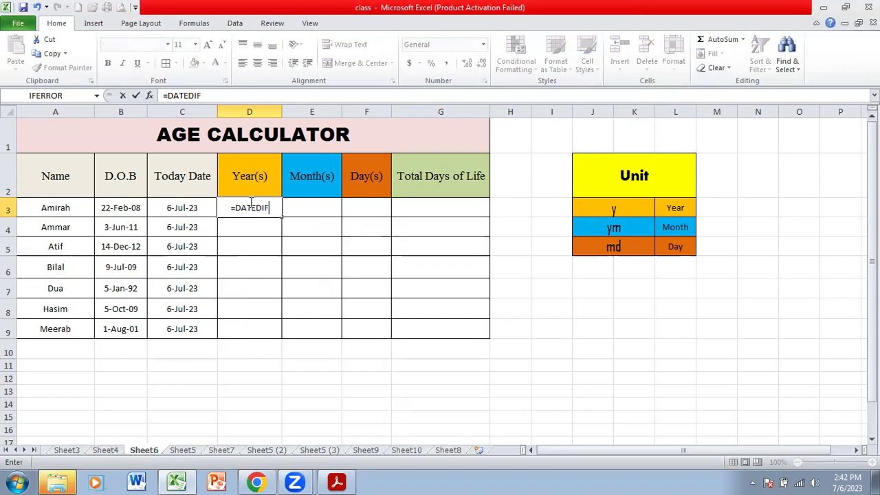
type("(")
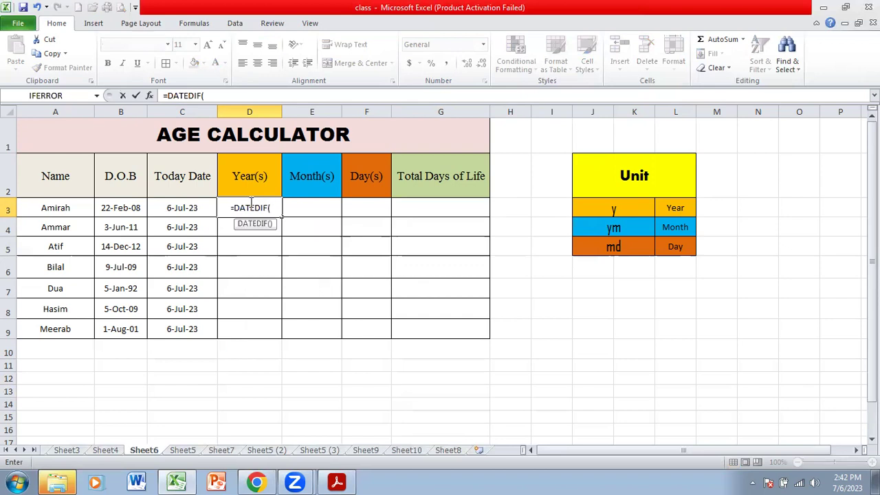
left_click(139, 207)
type(",")
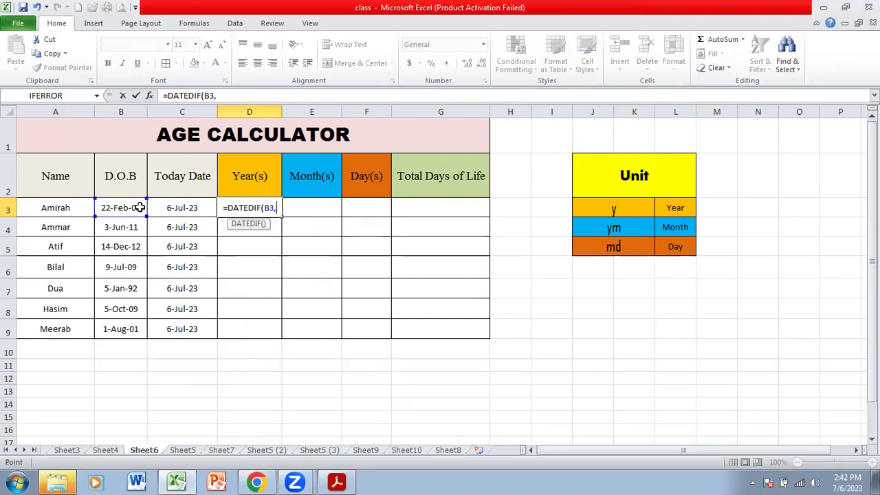
left_click(174, 210)
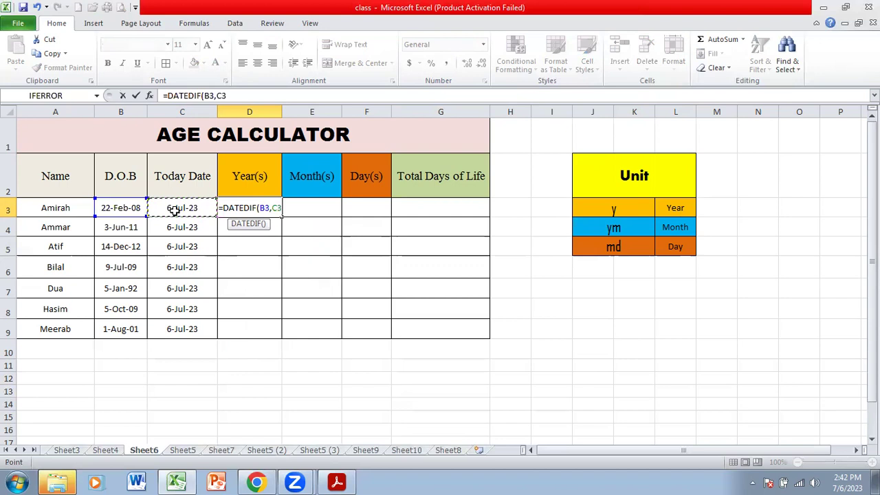
type(",")
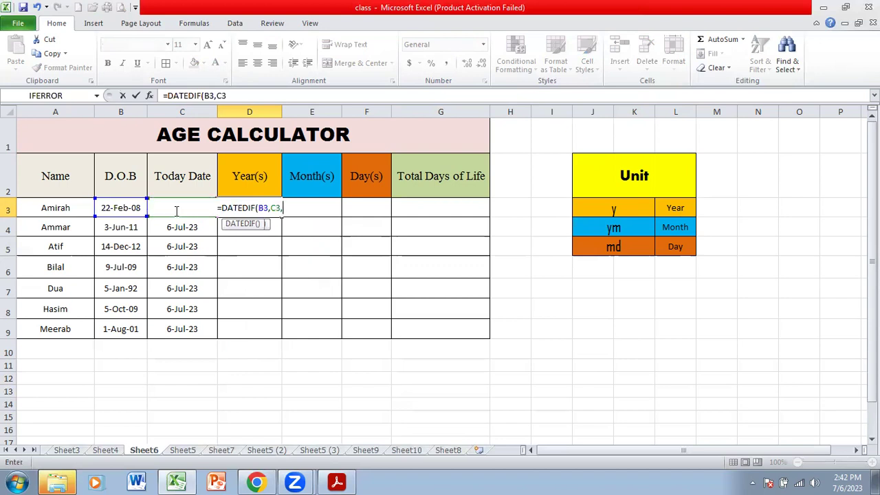
type("\"")
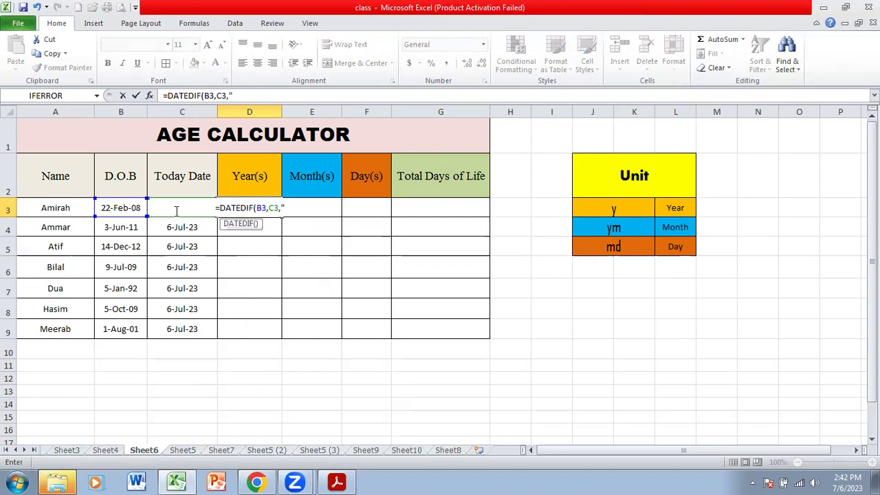
type("y\"")
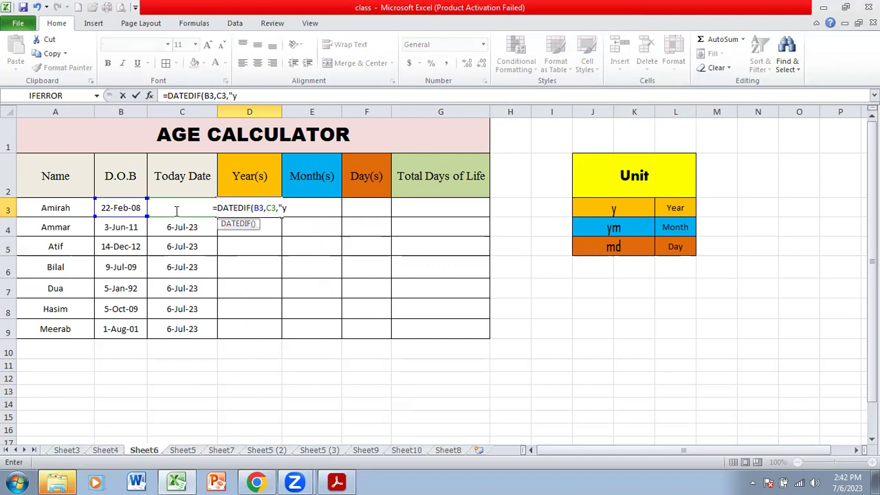
type(")")
key("Return")
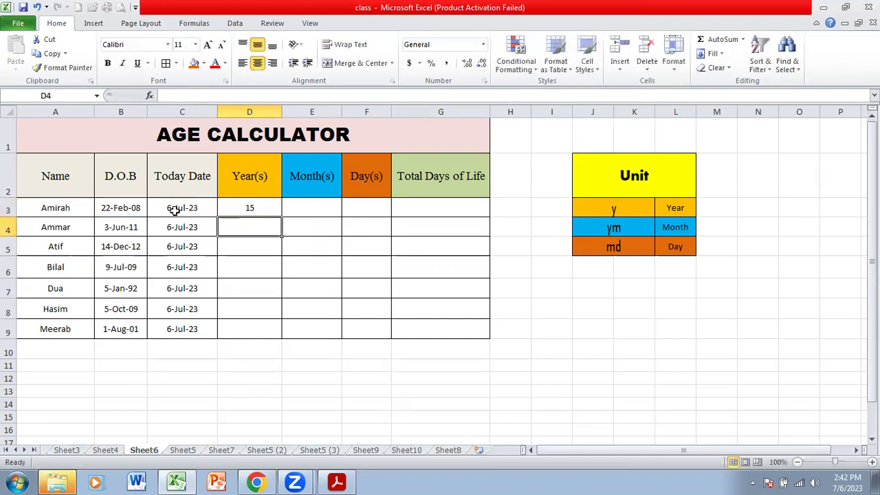
Copy the full text of the DATEDIF formula from the first Year(s) cell, D3.
left_click(260, 206)
left_click(298, 204)
double_click(266, 200)
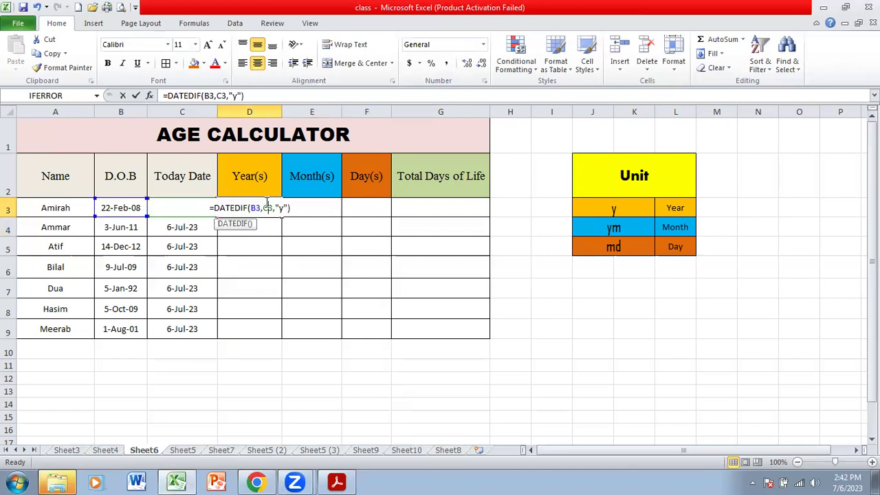
double_click(270, 208)
left_click_drag(290, 207, 211, 208)
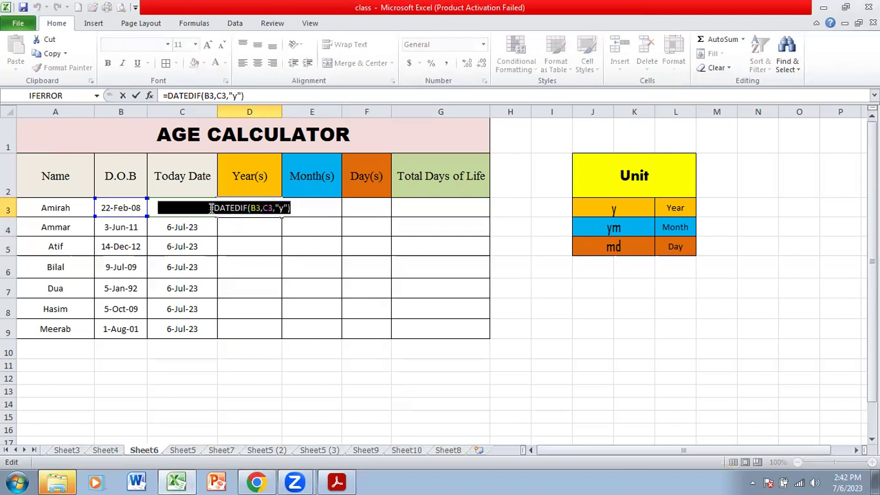
key("ctrl+c")
key("Return")
Paste the formula text into the Month(s) cell E3 and change its unit to give =DATEDIF(B3,C3,"ym").
double_click(296, 207)
key("ctrl+v")
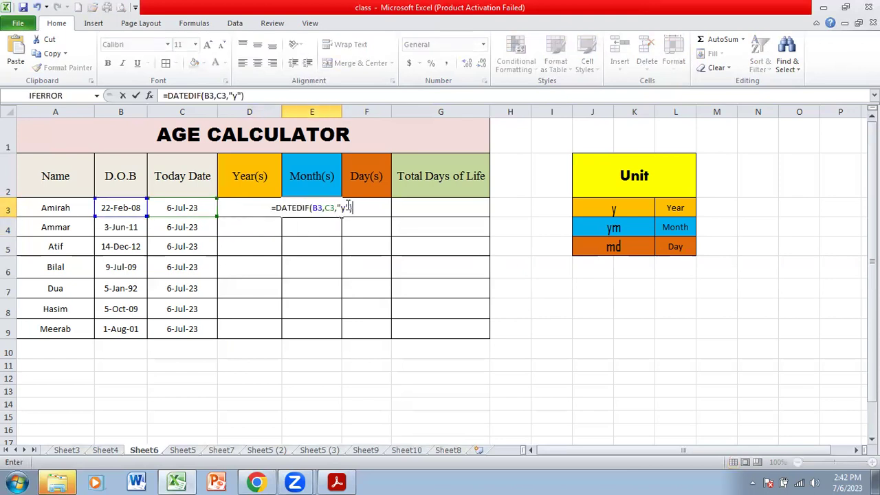
left_click(344, 207)
type("m")
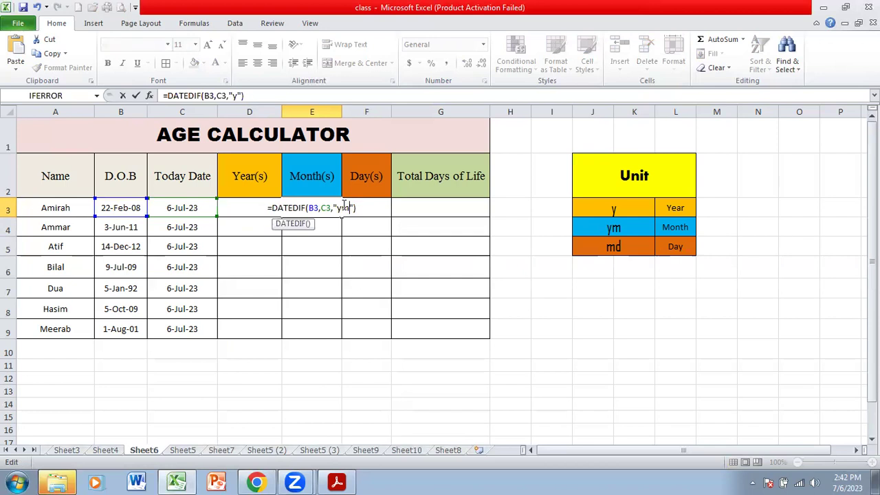
left_click(357, 207)
key("Return")
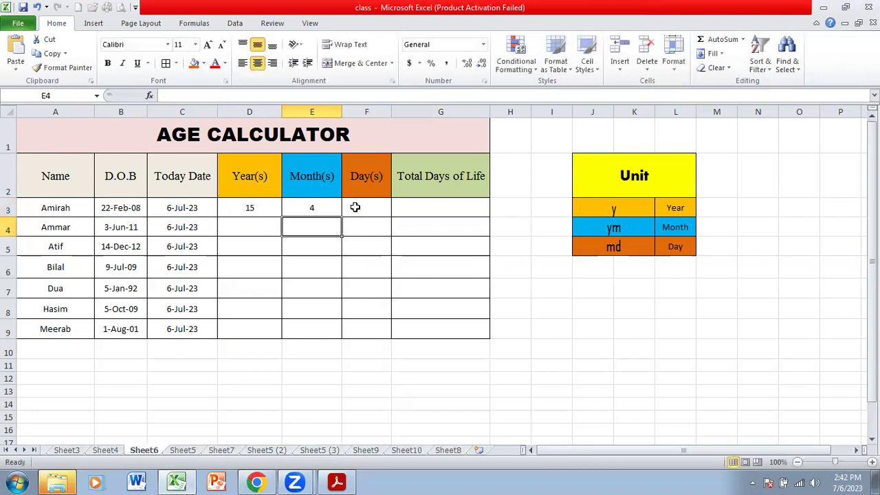
Paste the formula text into the Day(s) cell F3 and change its unit to give =DATEDIF(B3,C3,"md").
double_click(357, 207)
key("ctrl+v")
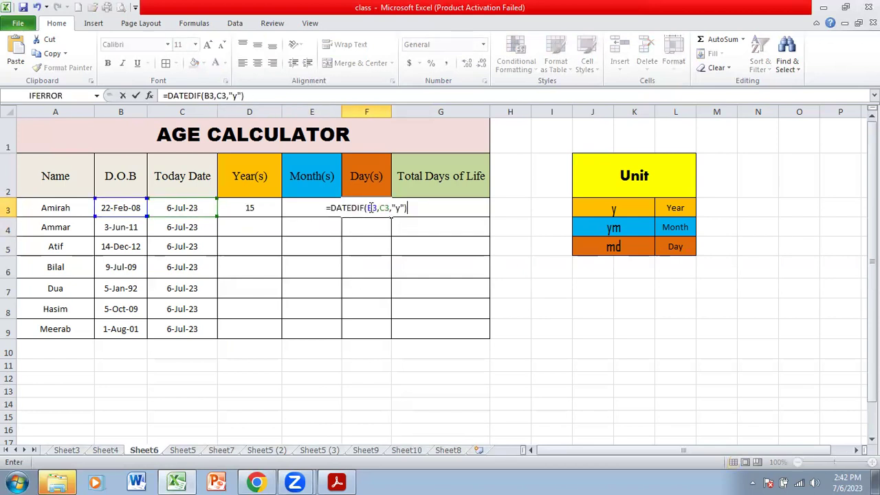
double_click(399, 208)
type("md")
key("Return")
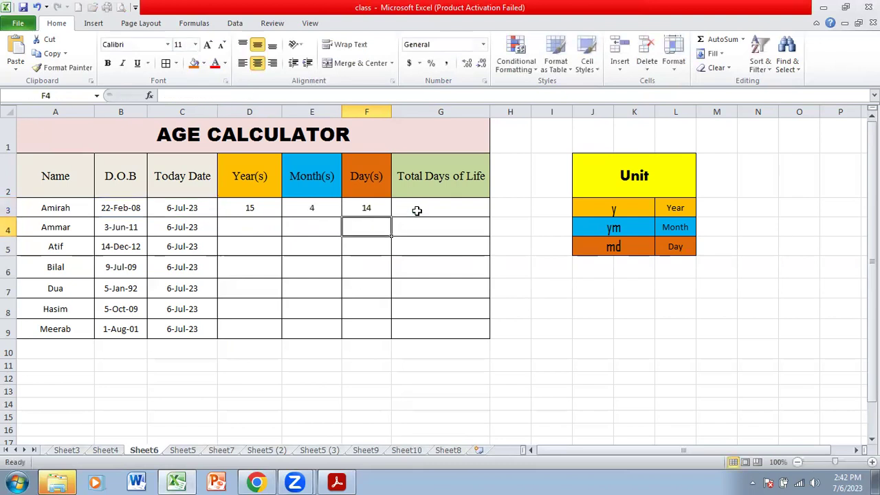
Fill the Year(s), Month(s) and Day(s) formulas from row 3 down through row 9.
left_click(249, 205)
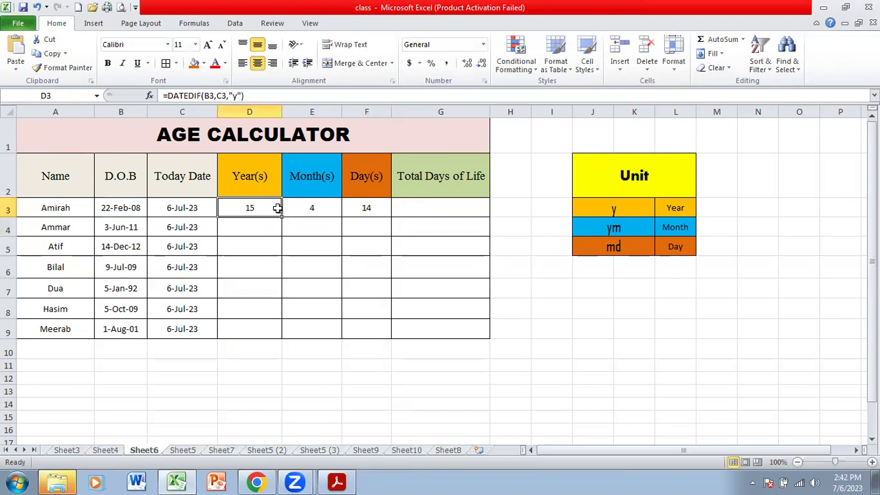
left_click_drag(281, 216, 279, 342)
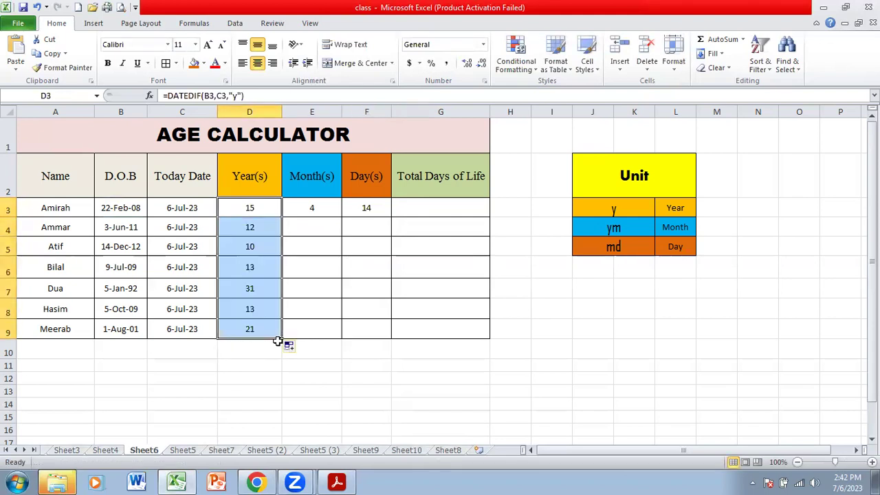
left_click(303, 210)
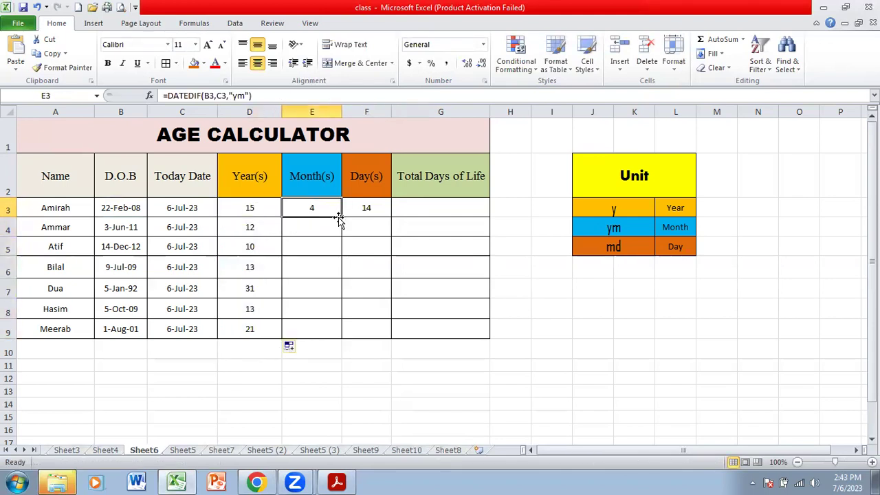
left_click_drag(341, 217, 337, 332)
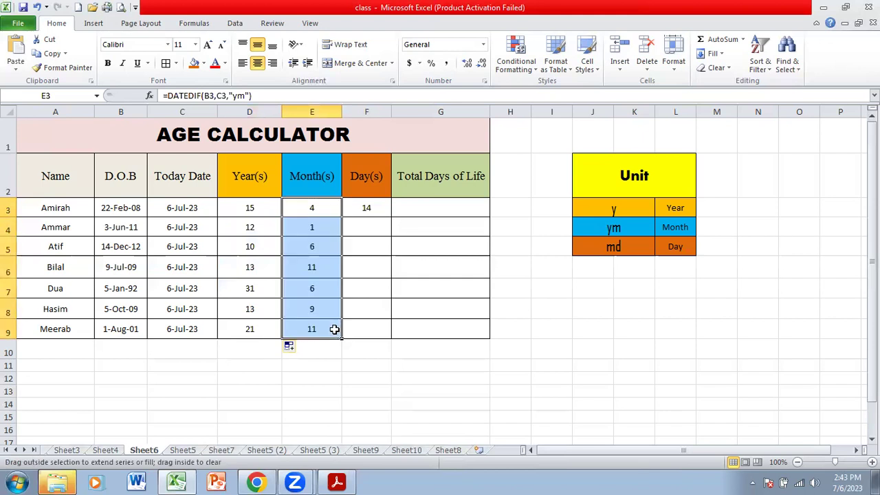
left_click(368, 216)
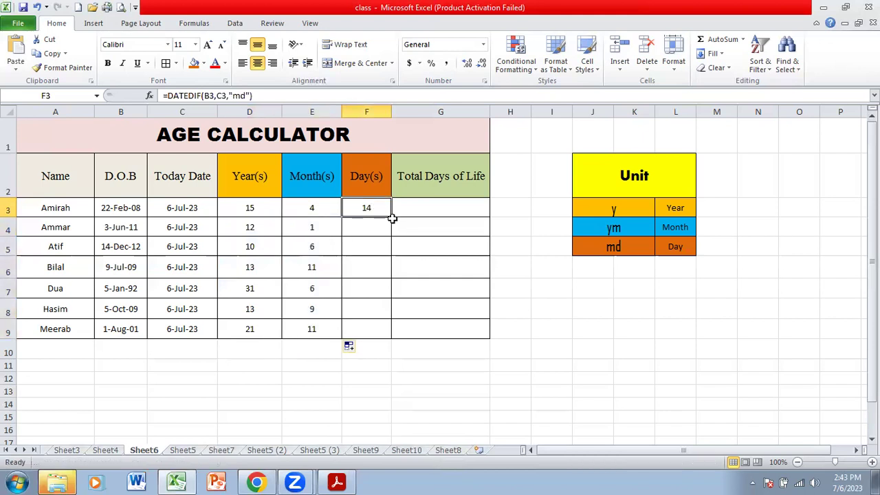
left_click_drag(392, 218, 385, 335)
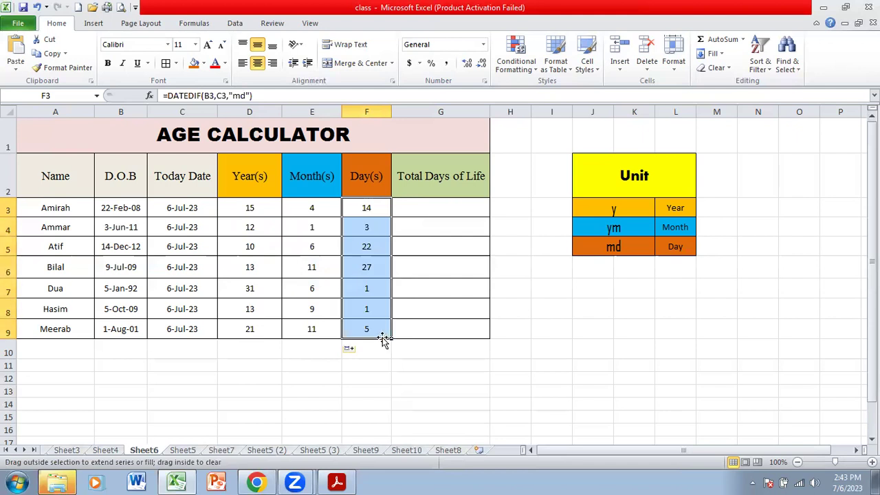
left_click(378, 387)
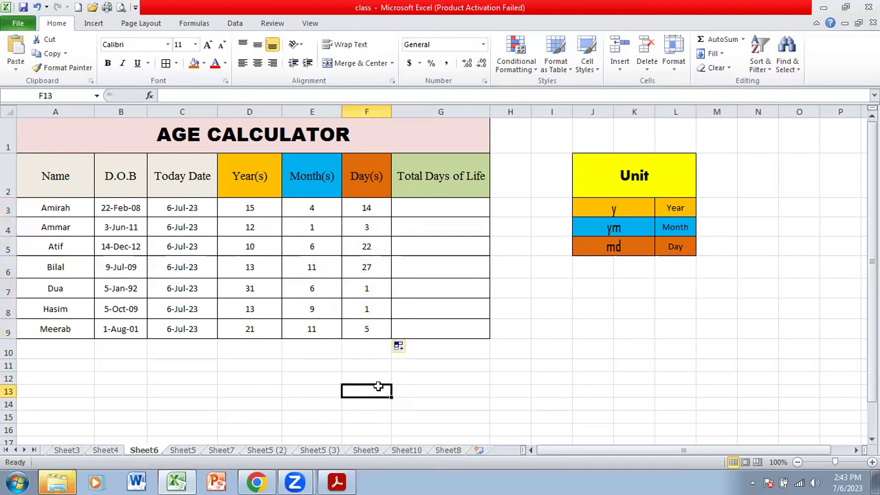
Calculate Total Days of Life in G3 with =D3*365 and fill the formula down through G9.
double_click(425, 210)
type("=")
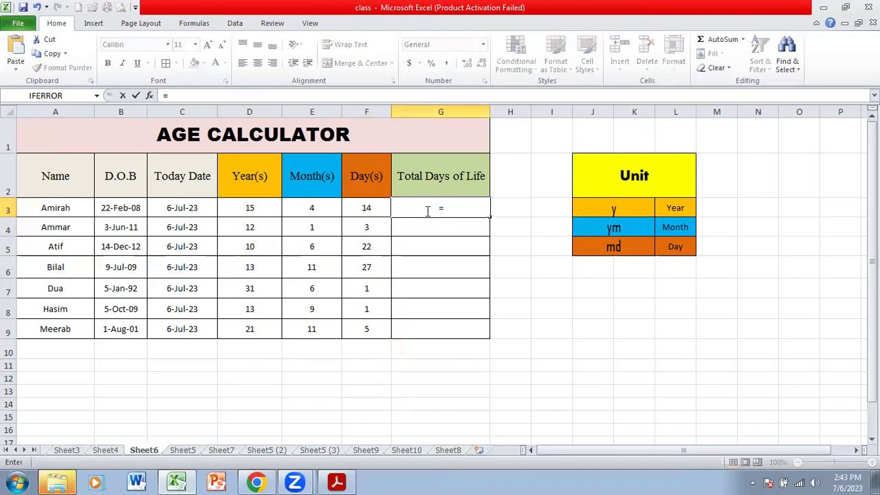
left_click(250, 210)
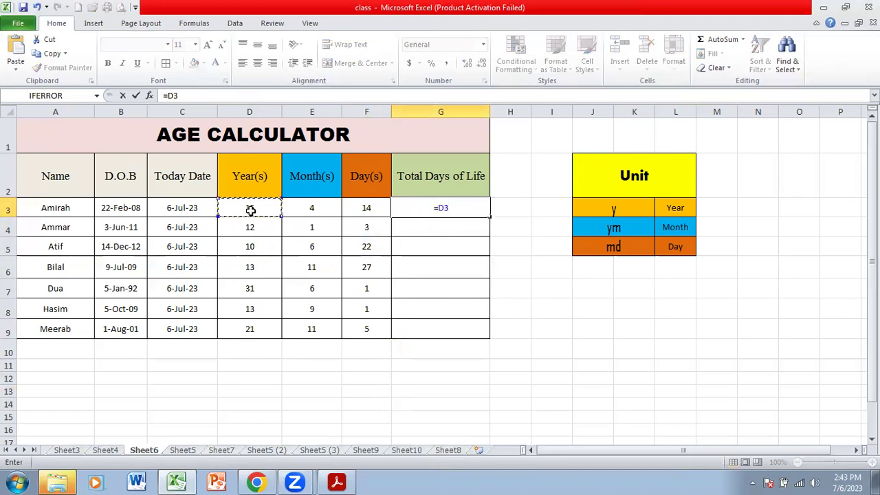
type("*365")
key("Return")
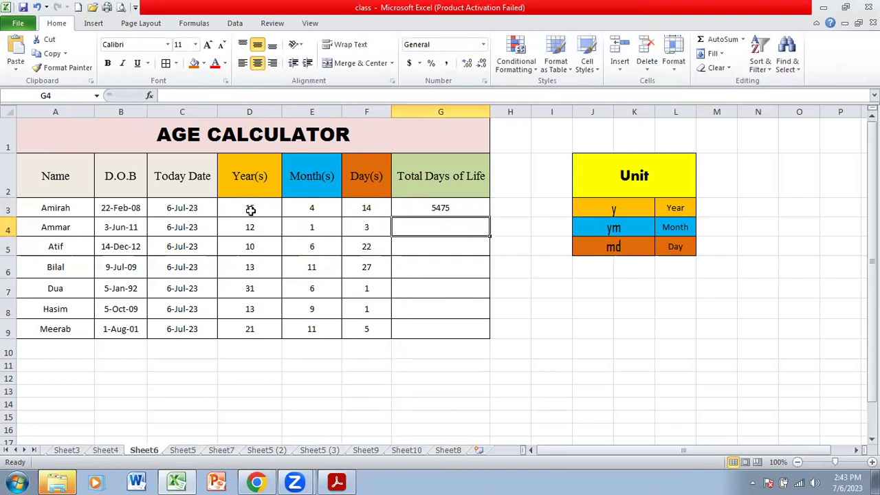
left_click(416, 206)
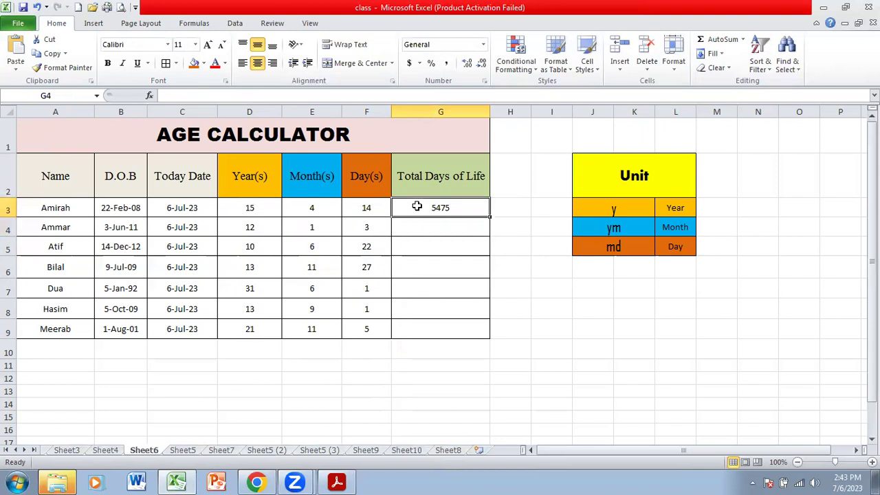
left_click_drag(488, 216, 484, 340)
left_click(561, 348)
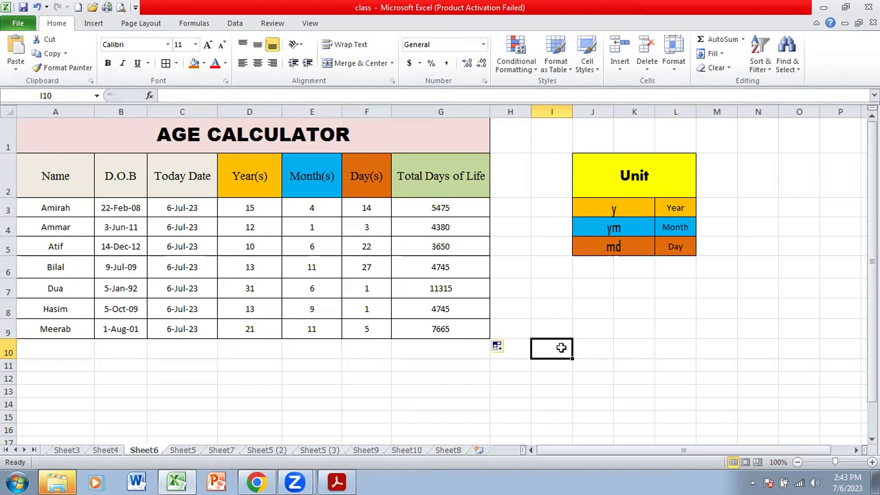
left_click(520, 72)
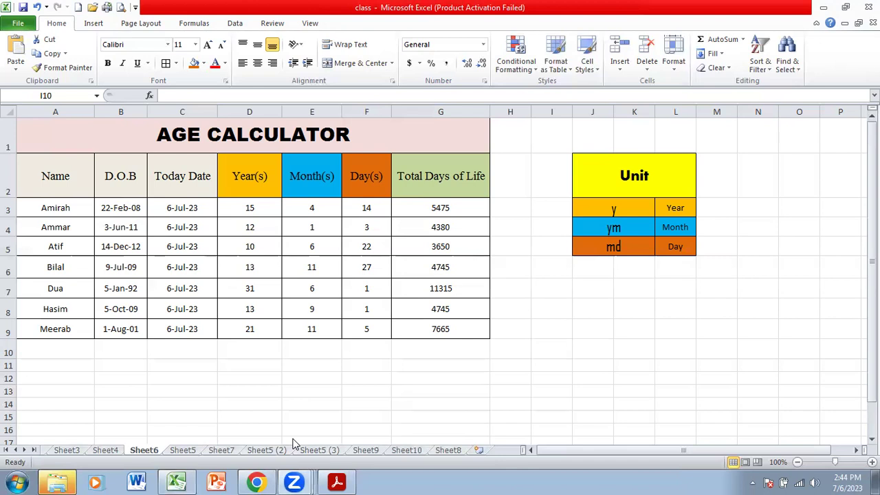
left_click(280, 354)
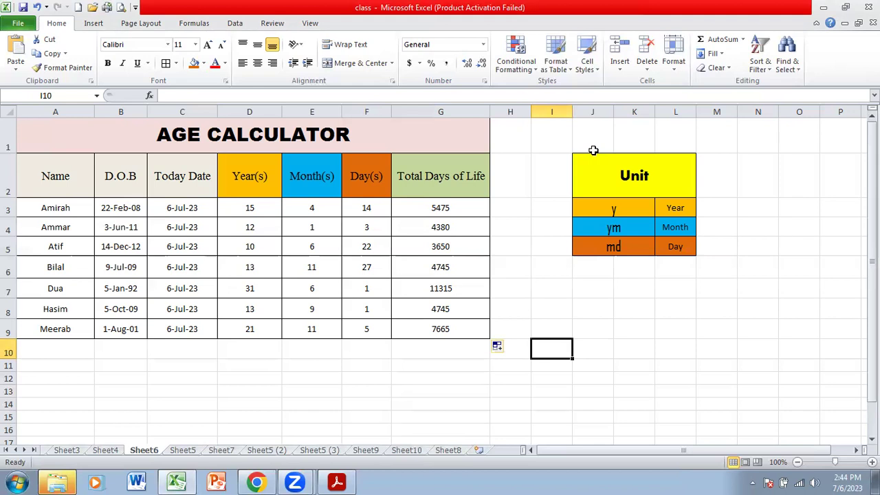
left_click(550, 7)
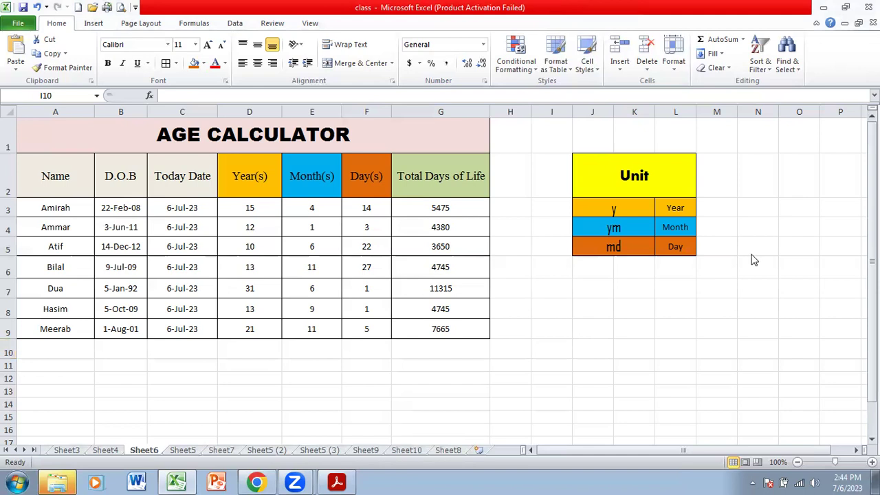